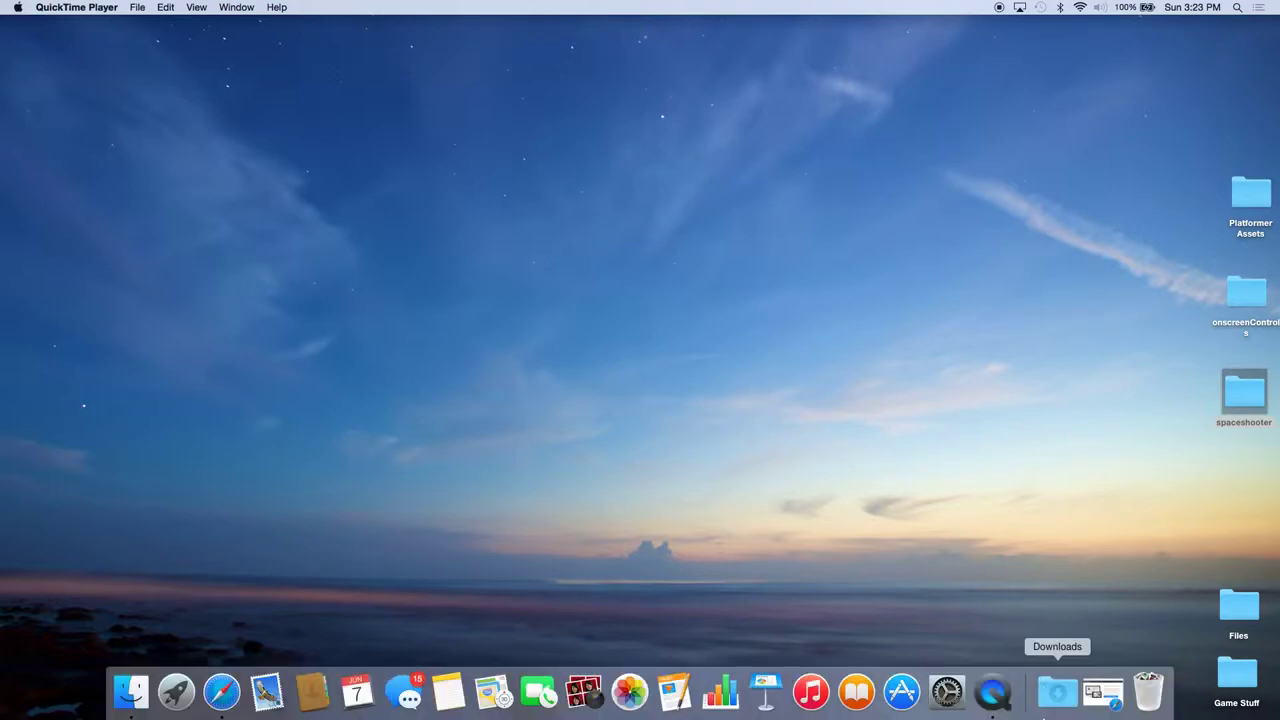
# Step: Restore the minimized Safari window showing the GameSalad Creator download page
pyautogui.click(1099, 700)
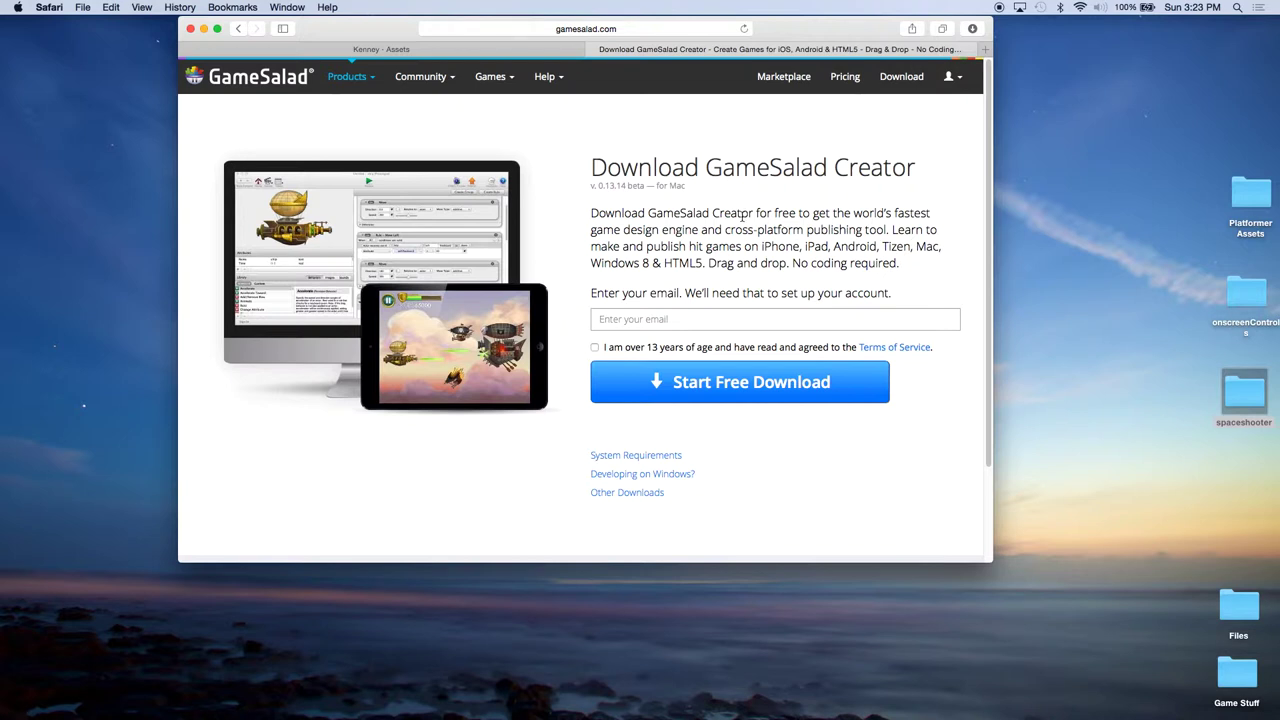
# Step: Switch to the Kenney Assets tab and filter the catalogue to 2D asset packs
pyautogui.click(388, 52)
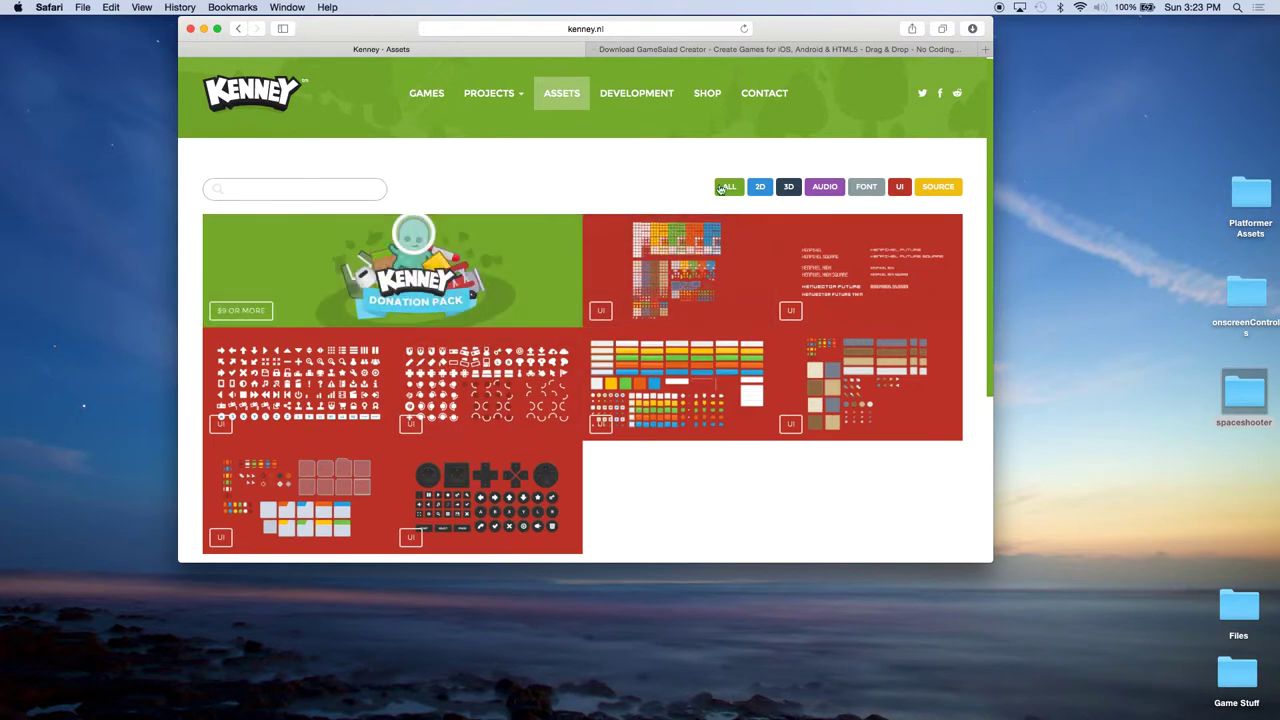
pyautogui.click(559, 99)
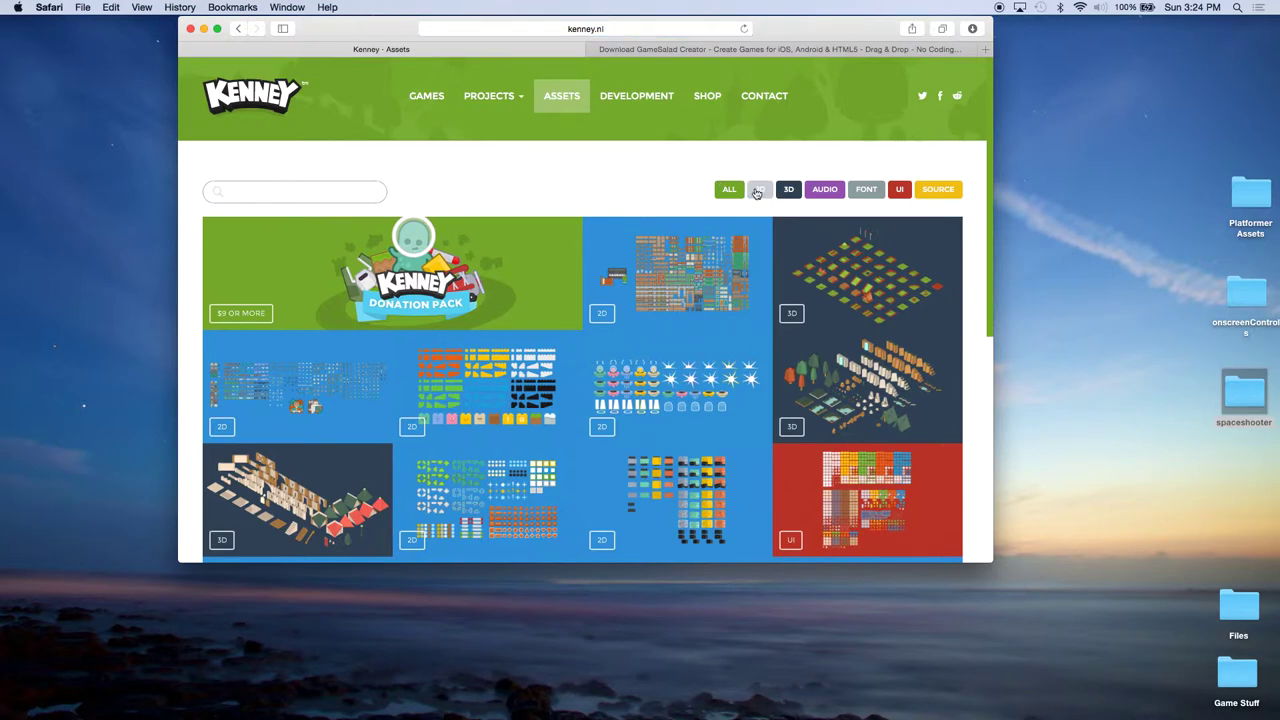
pyautogui.click(757, 192)
pyautogui.scroll(-10, 389, 271)
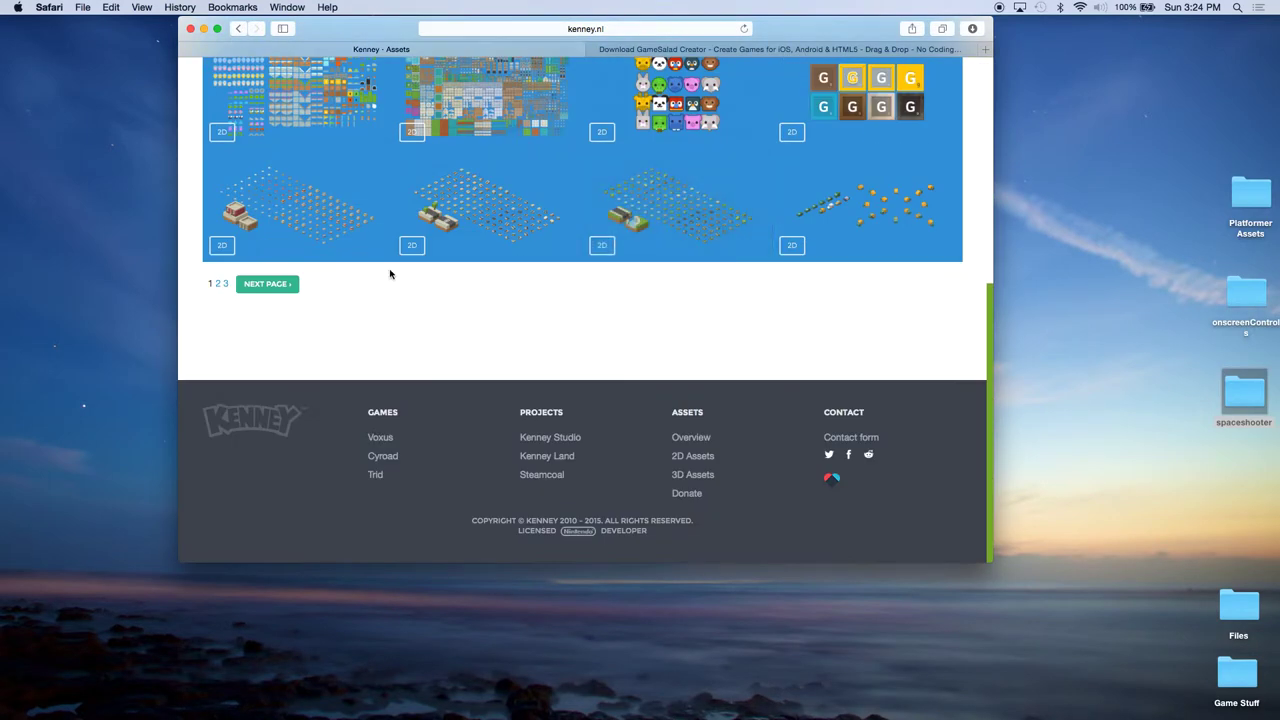
# Step: Browse the next page of 2D packs, filter to UI packs, then minimize Safari
pyautogui.click(290, 287)
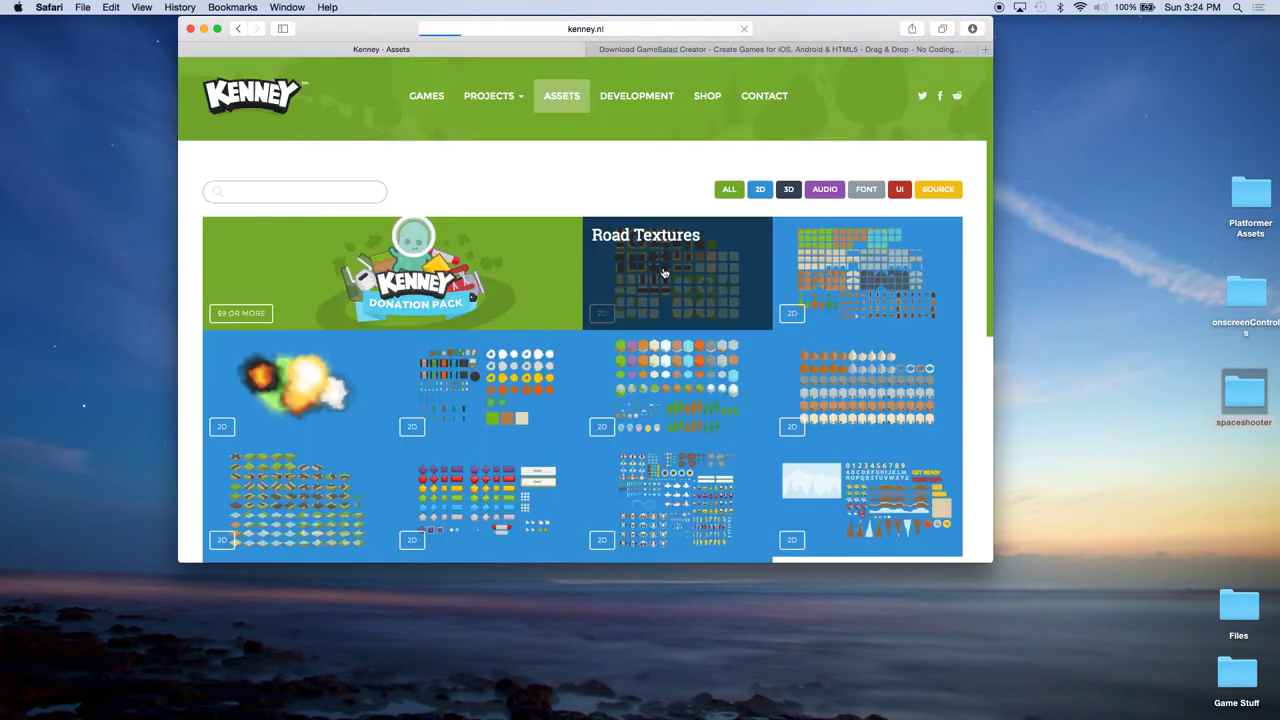
pyautogui.scroll(-1, 664, 272)
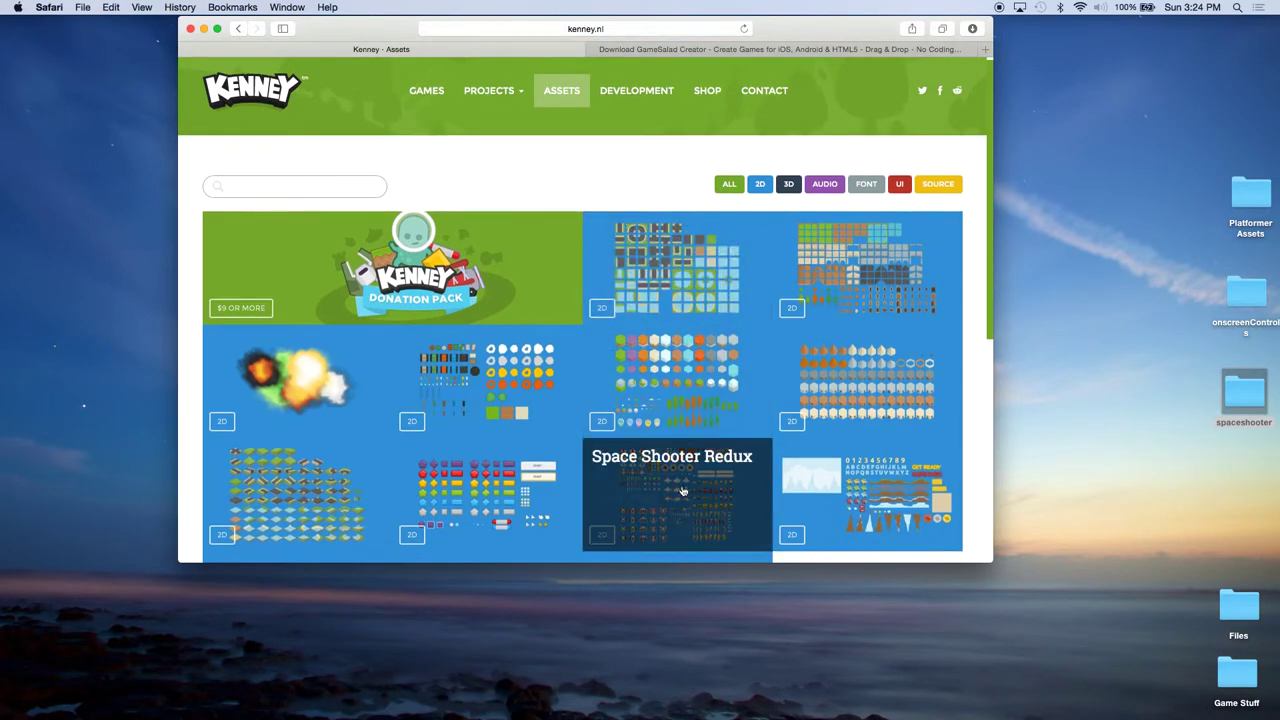
pyautogui.scroll(-1, 706, 481)
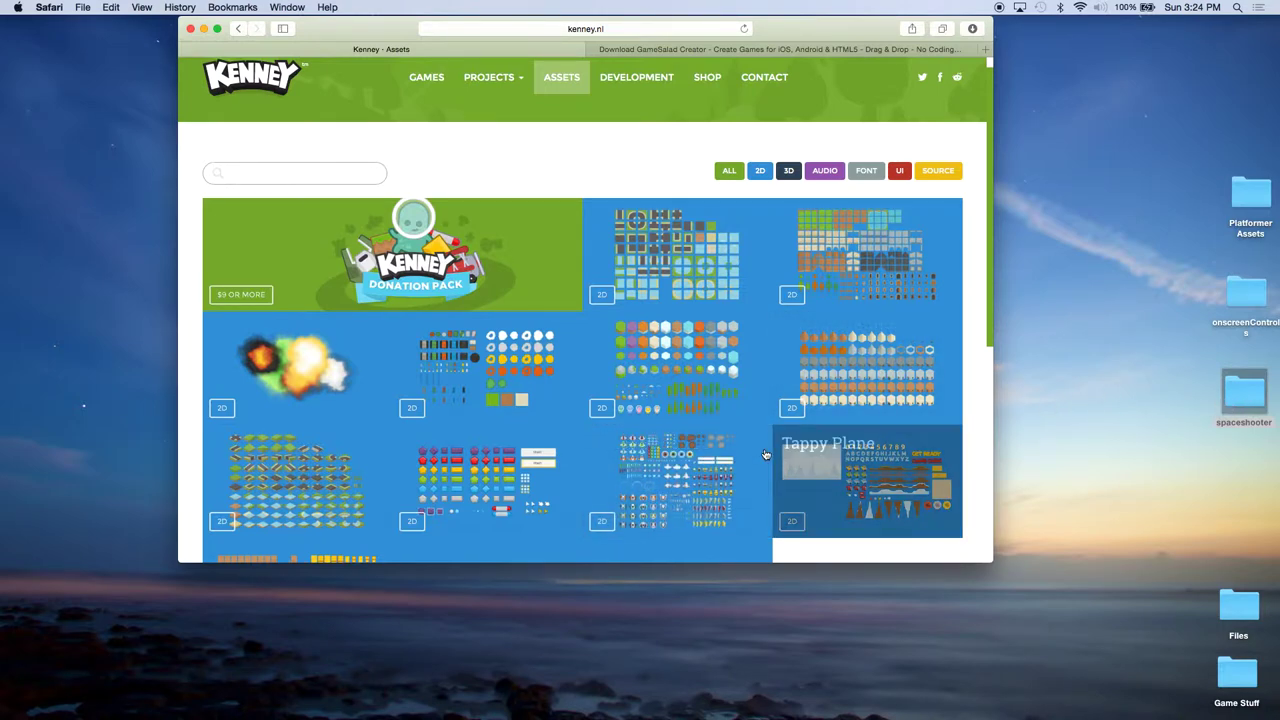
pyautogui.click(901, 171)
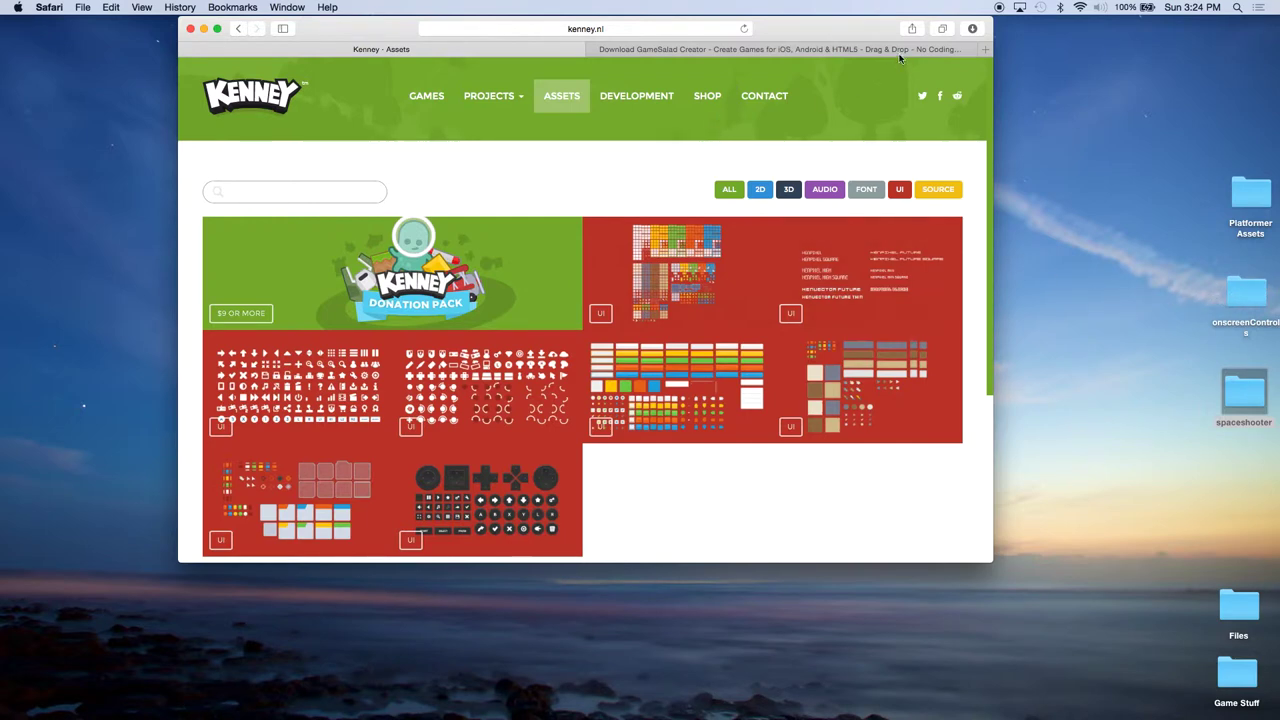
pyautogui.click(204, 29)
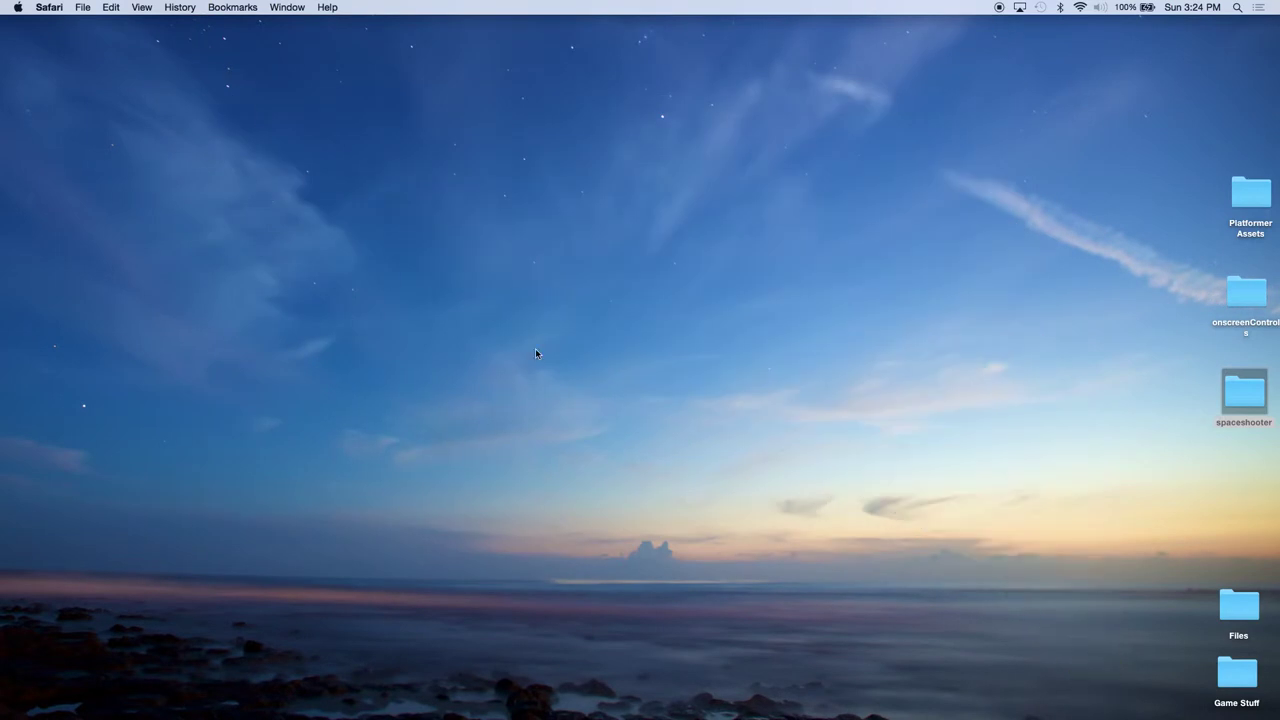
# Step: Launch GameSalad from Launchpad and create a new blank project
pyautogui.moveTo(352, 700)
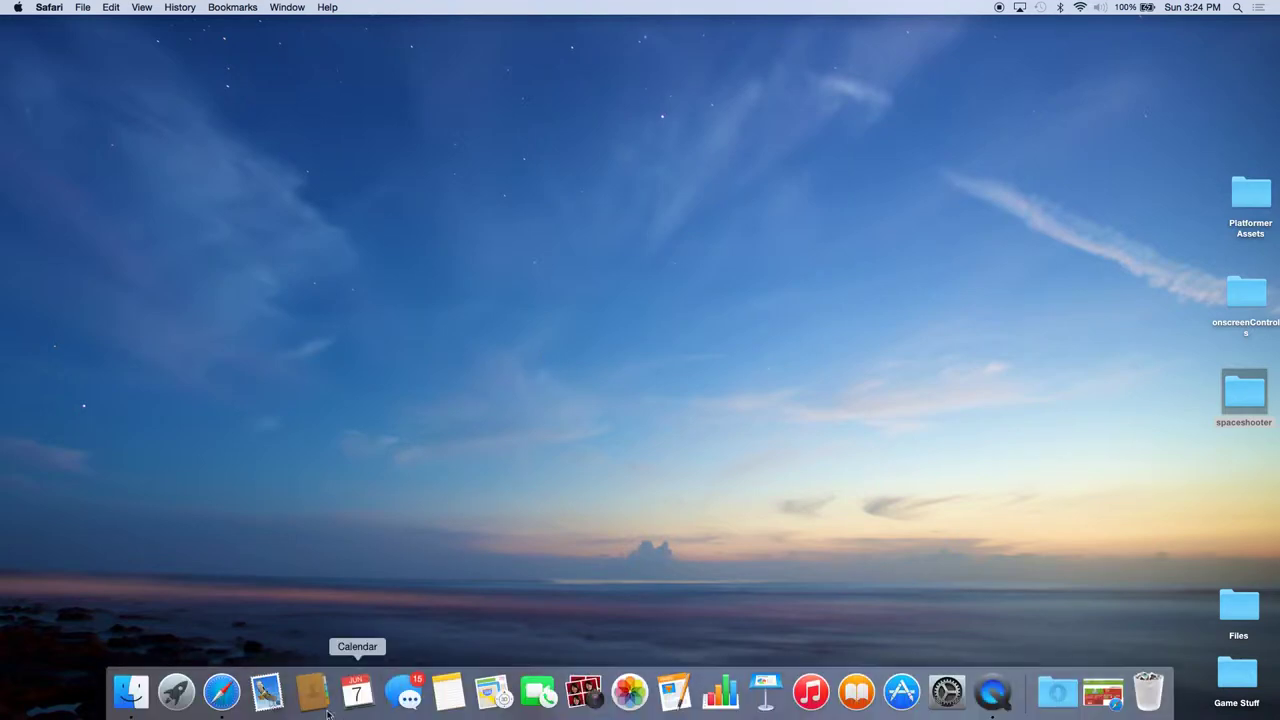
pyautogui.click(176, 691)
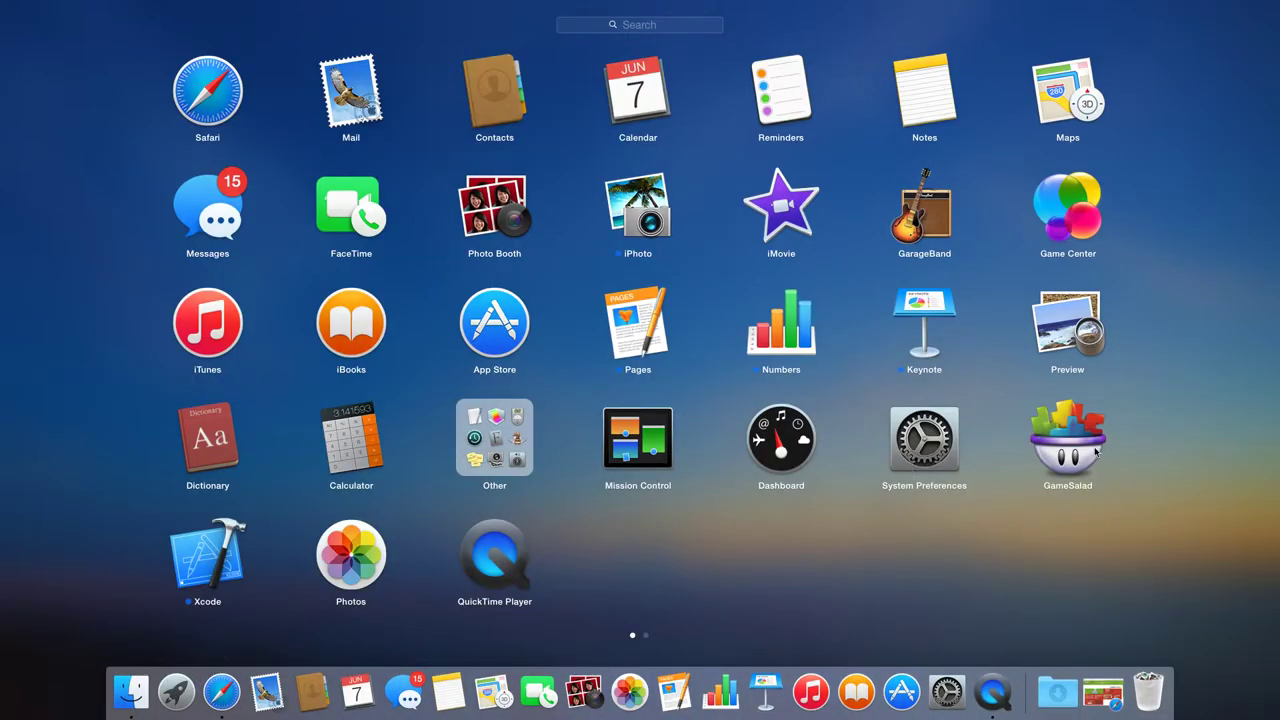
pyautogui.click(1095, 452)
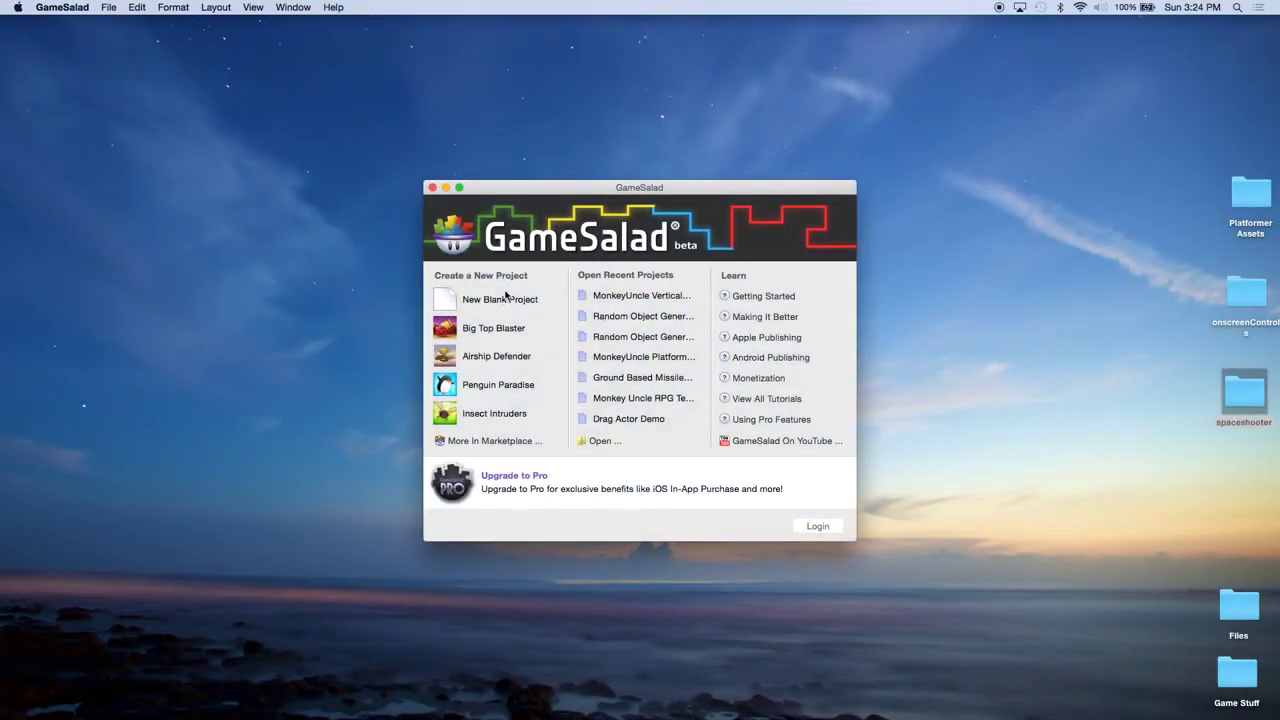
pyautogui.click(490, 300)
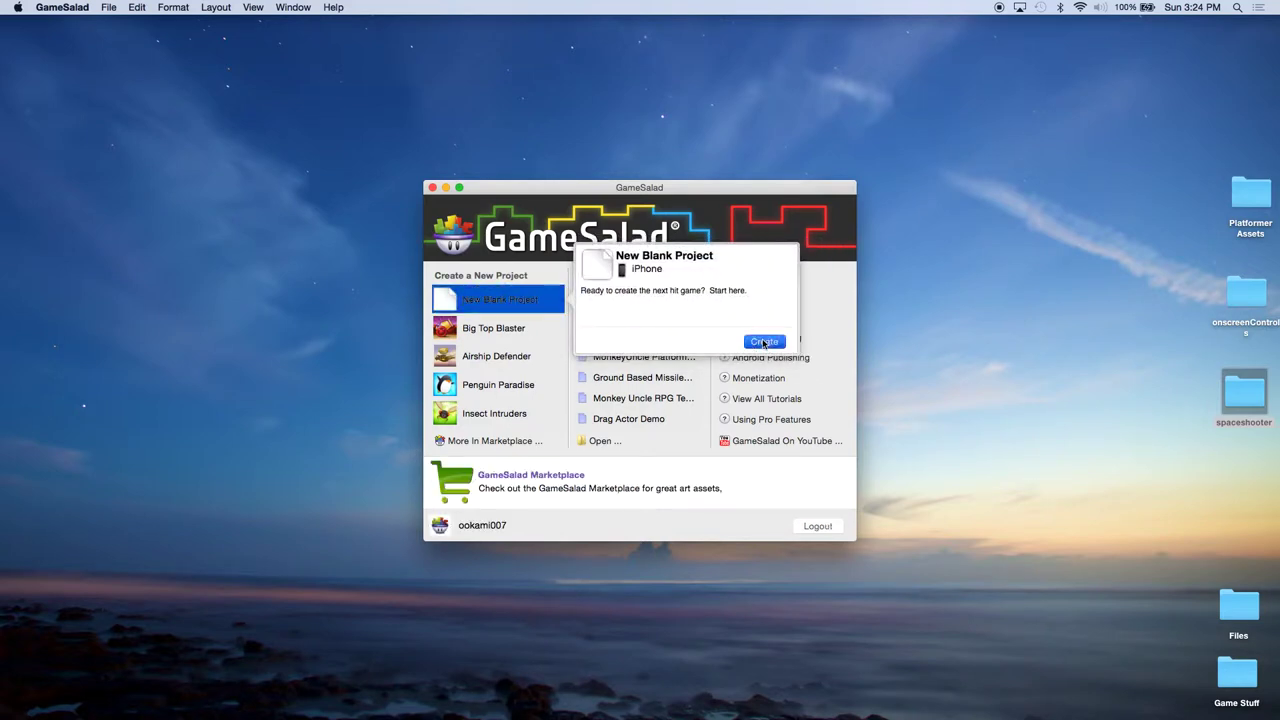
pyautogui.click(764, 342)
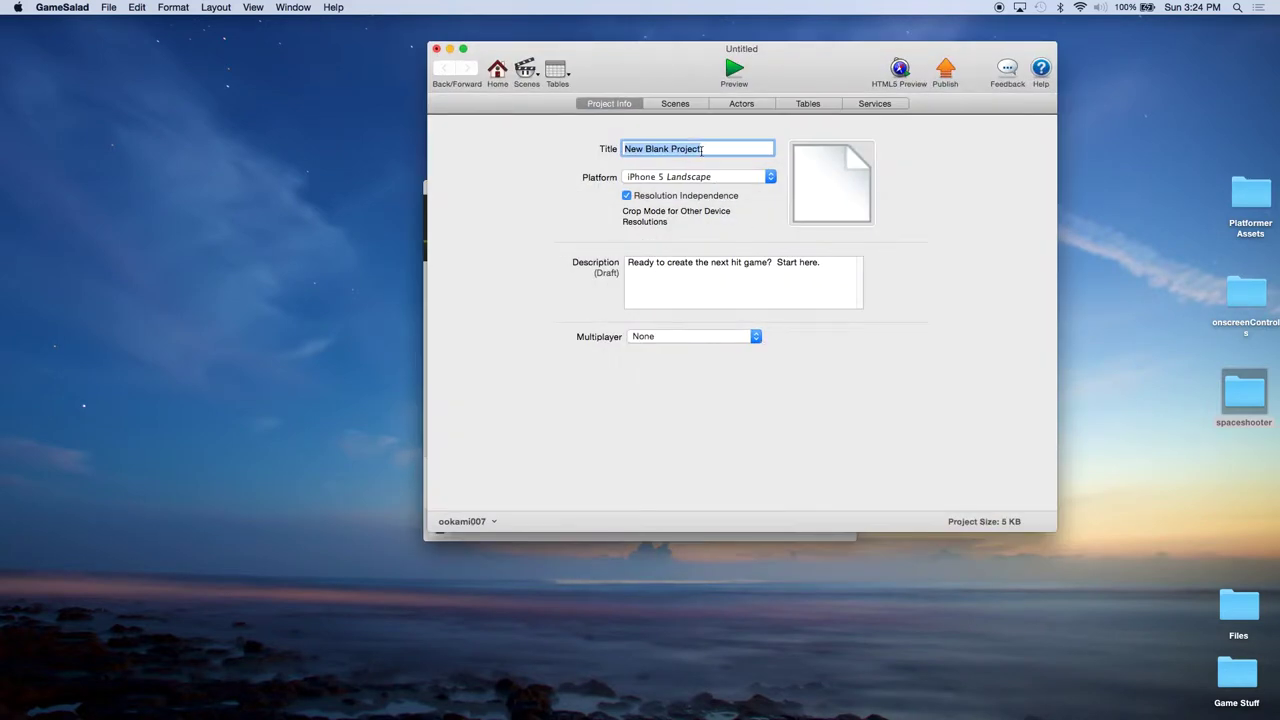
# Step: Title the project 'Vertical Shooter 001' and set its platform to iPhone 5 Portrait
pyautogui.write('Vertical ')
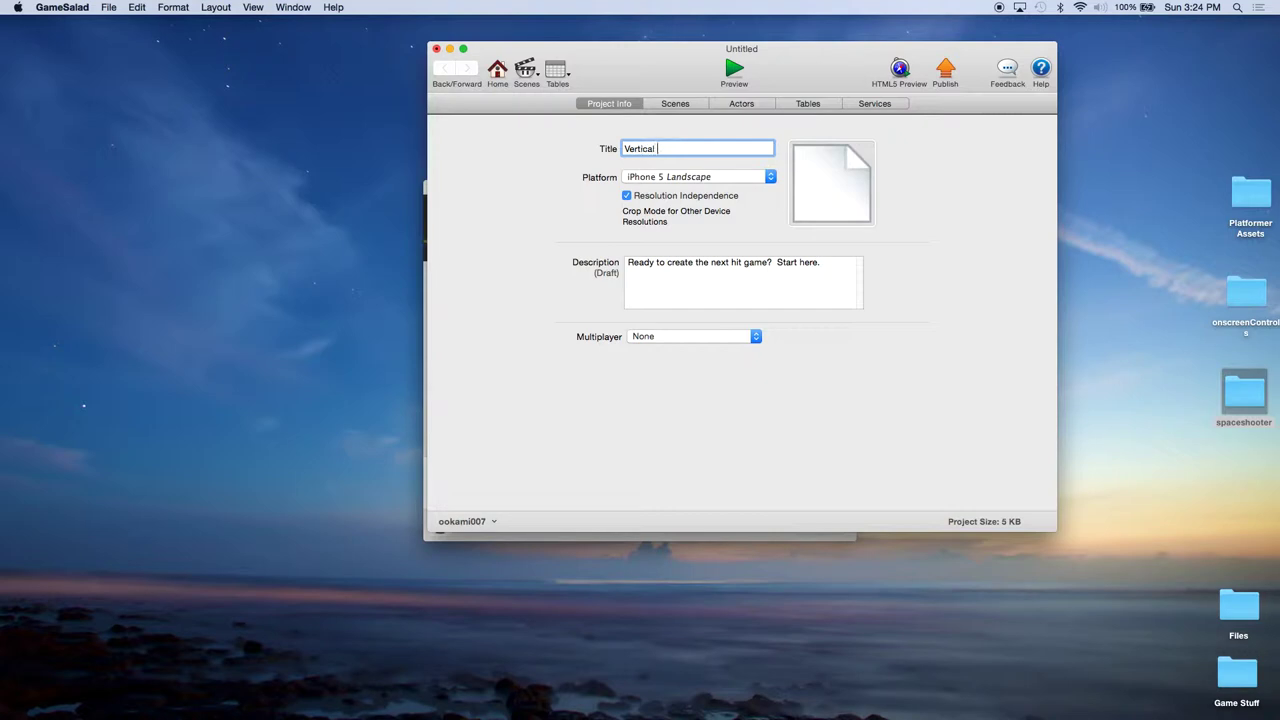
pyautogui.write('Shooter 001')
pyautogui.click(696, 177)
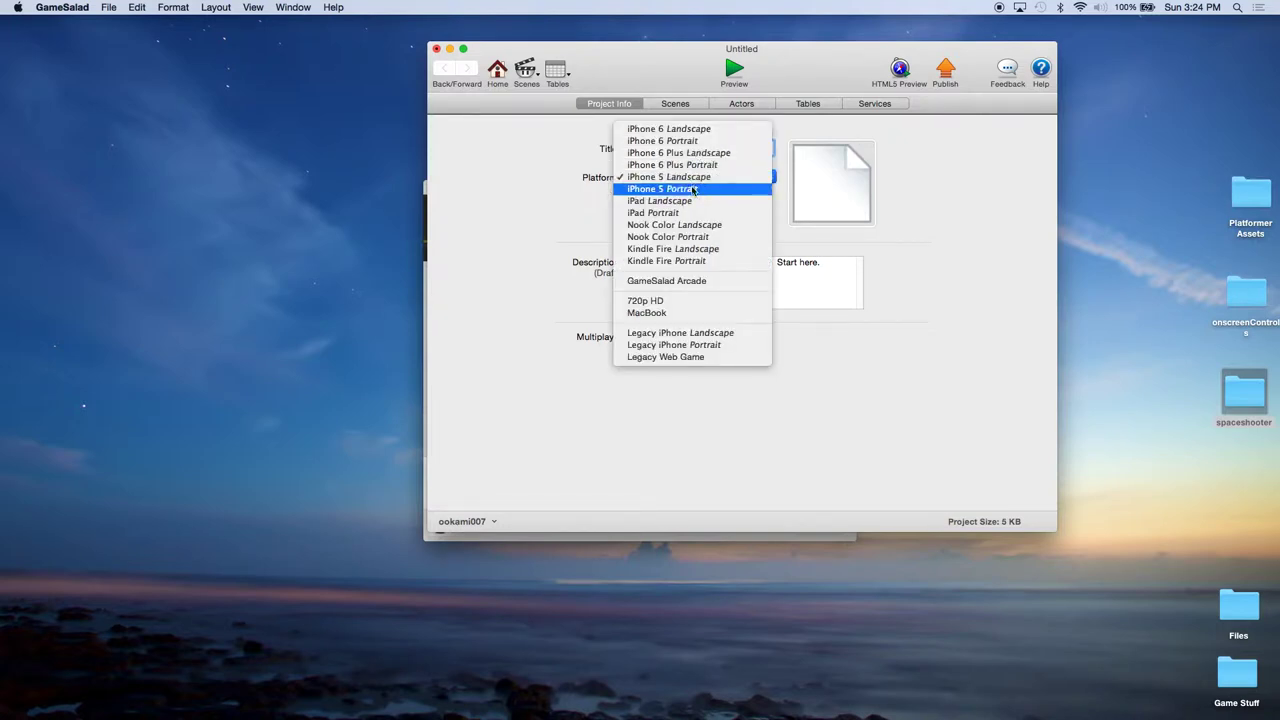
pyautogui.click(693, 189)
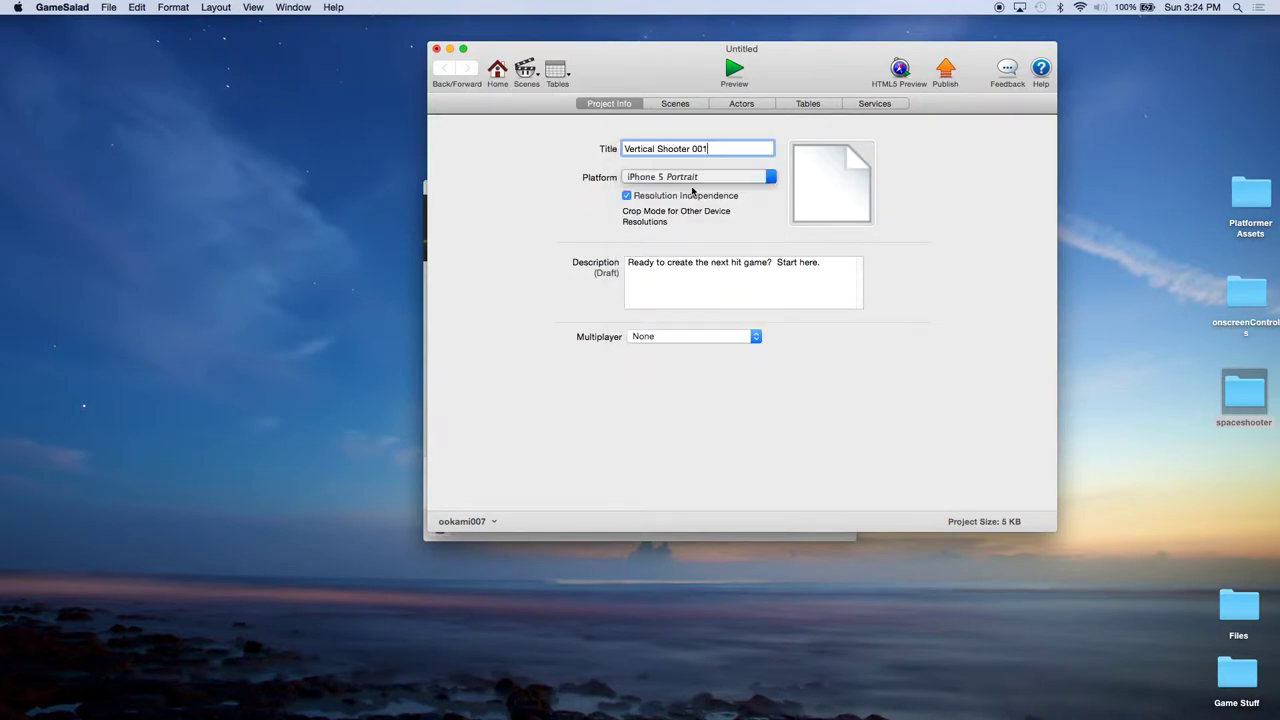
pyautogui.click(845, 167)
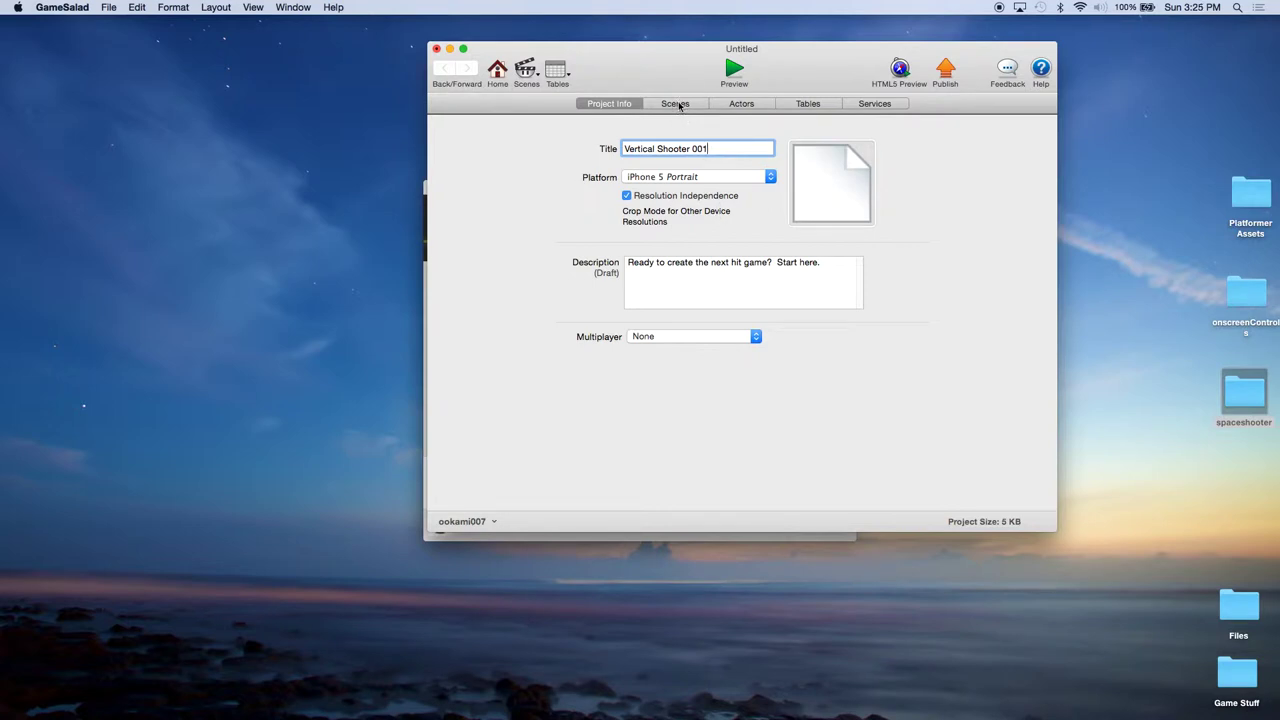
# Step: Rename the Initial Scene to Menu in the Scenes tab
pyautogui.click(676, 104)
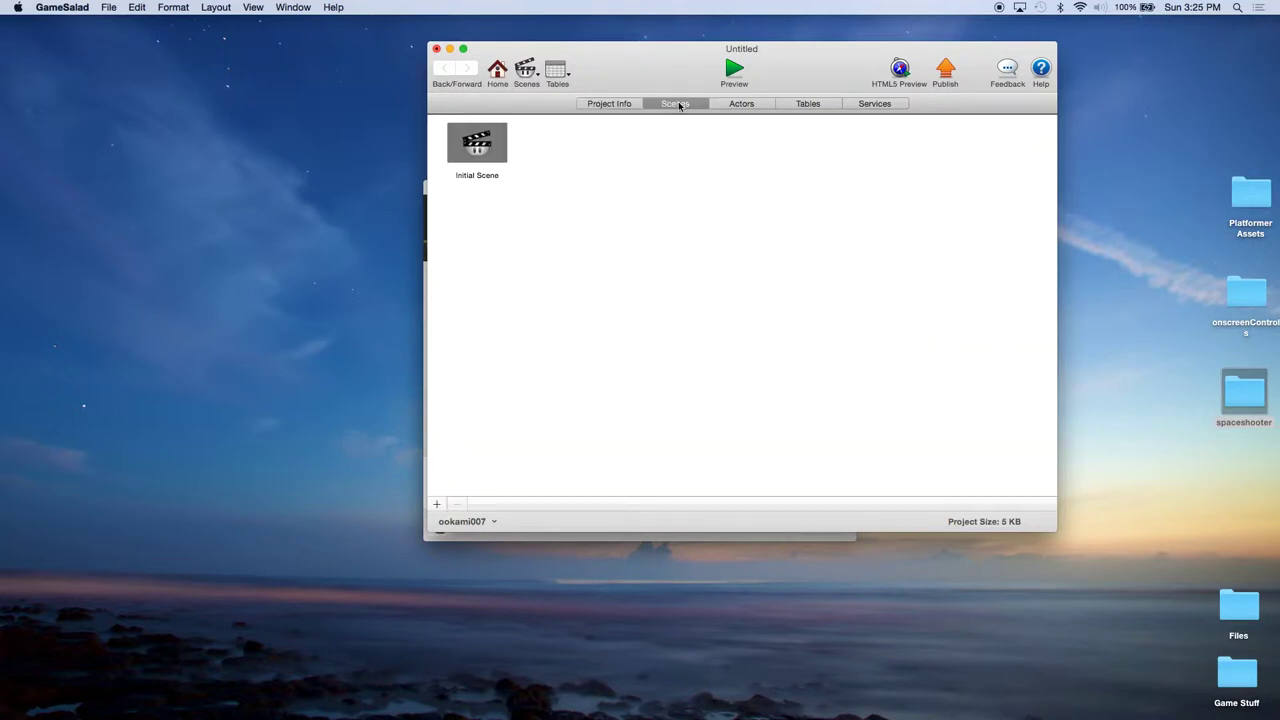
pyautogui.click(474, 175)
pyautogui.moveTo(500, 175); pyautogui.dragTo(441, 175)
pyautogui.write('Menu')
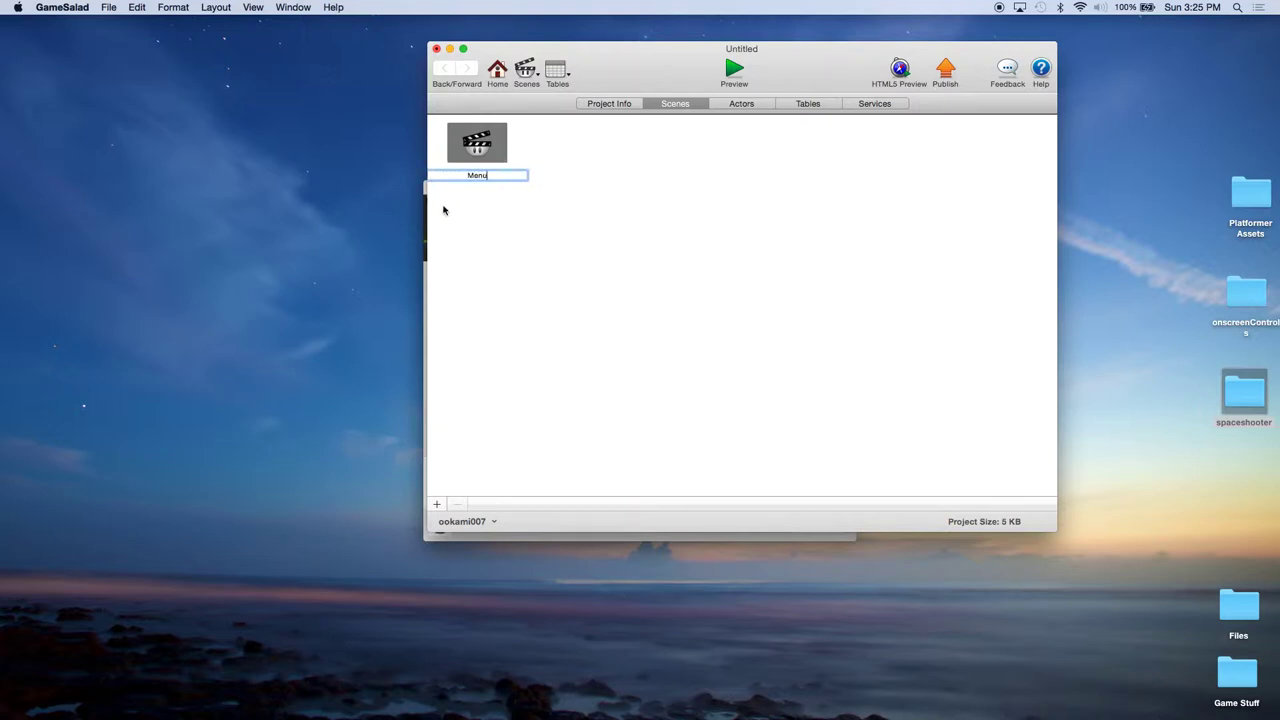
# Step: Add two new scenes and rename the first one Play
pyautogui.click(437, 504)
pyautogui.click(437, 504)
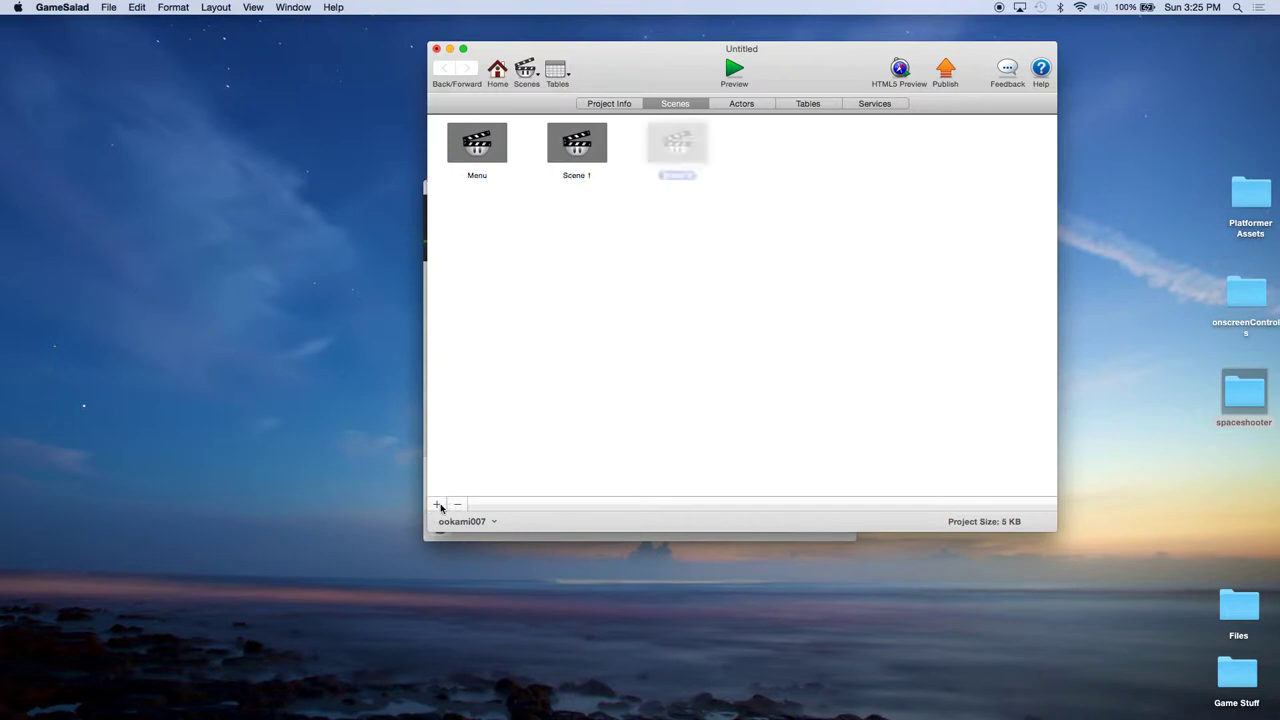
pyautogui.click(597, 175)
pyautogui.click(597, 175)
pyautogui.moveTo(597, 175); pyautogui.dragTo(560, 184)
pyautogui.write('Play')
pyautogui.press('super+a')
# Step: Rename the second new scene End and check the Menu, Play and End scenes
pyautogui.click(680, 175)
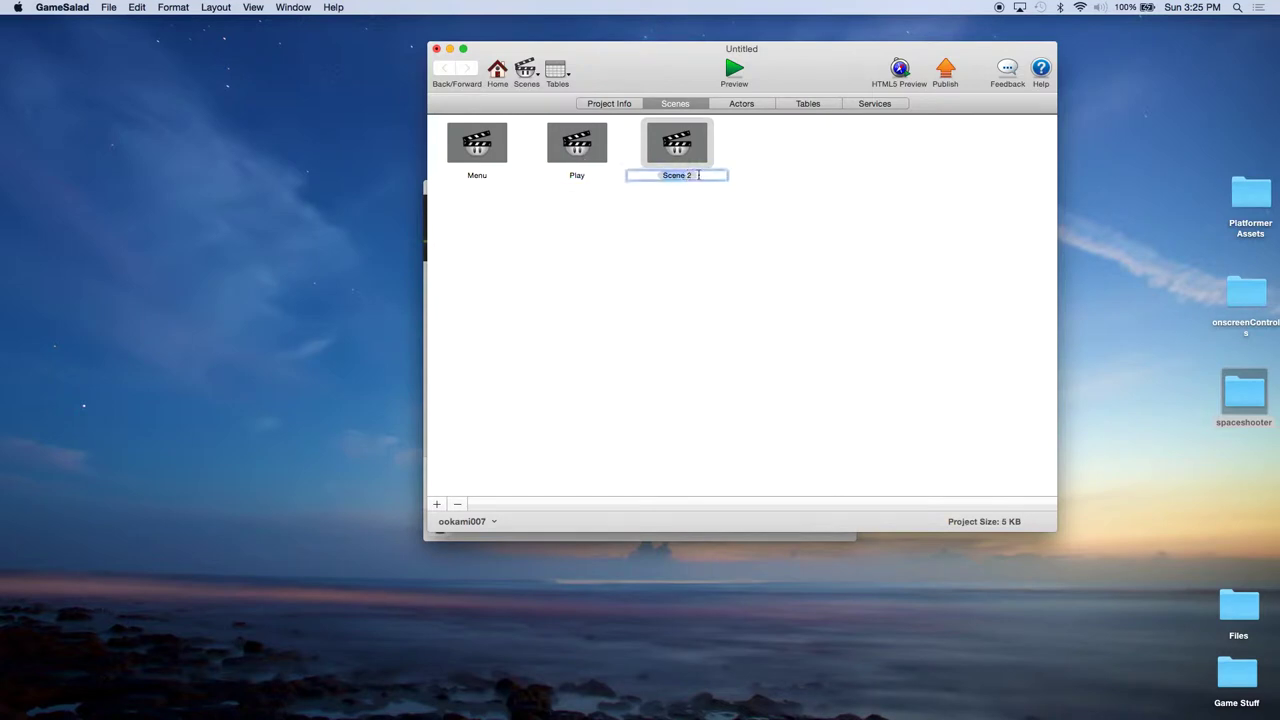
pyautogui.moveTo(677, 175); pyautogui.dragTo(641, 176)
pyautogui.write('End')
pyautogui.press('super+a')
pyautogui.click(655, 214)
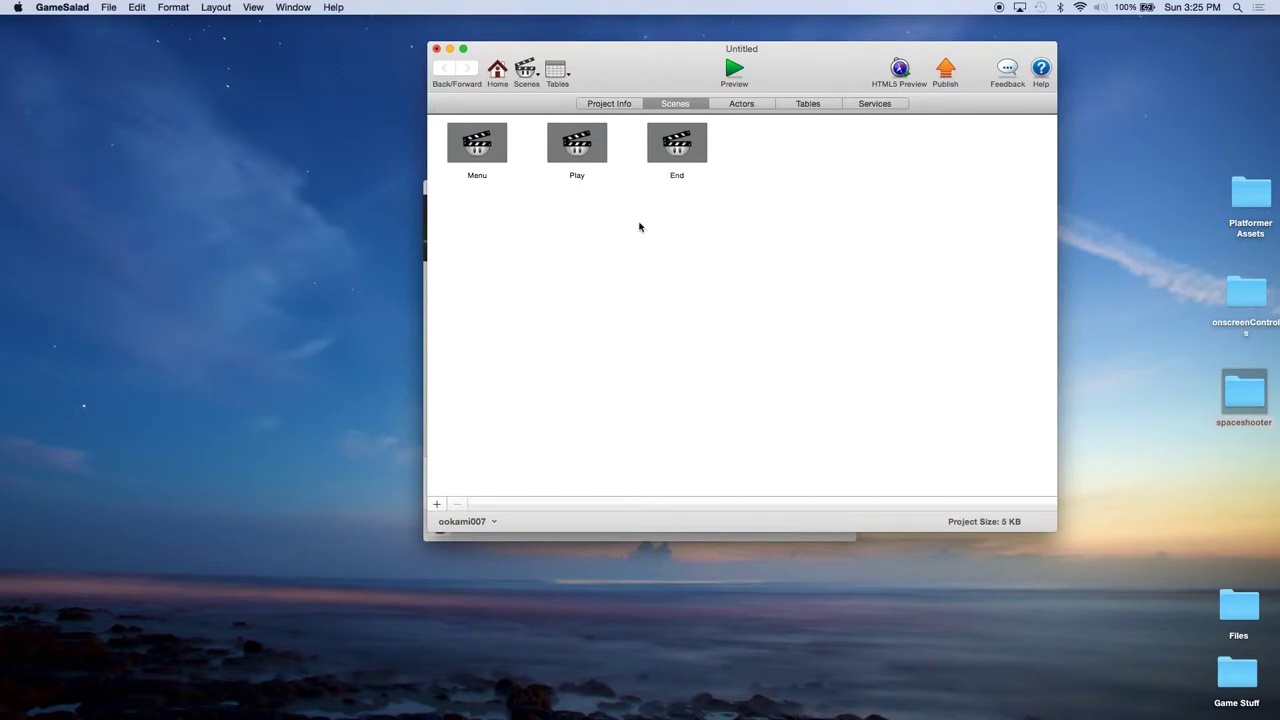
pyautogui.click(490, 149)
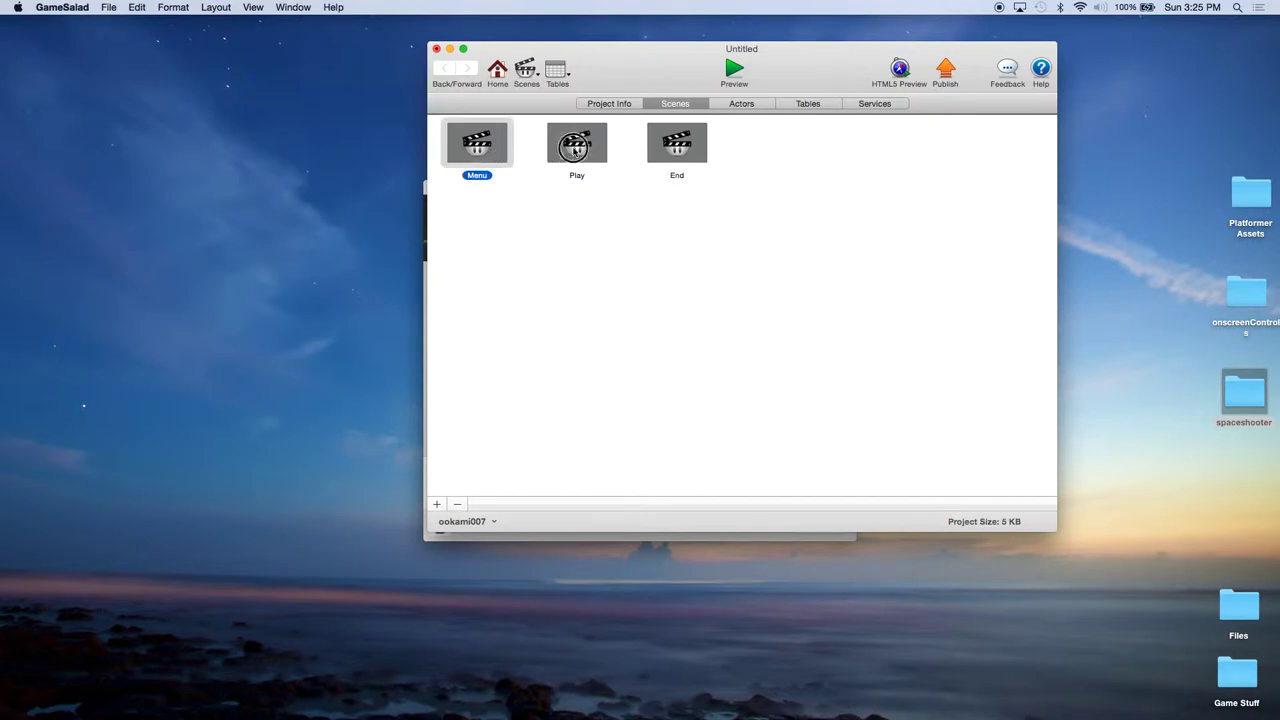
pyautogui.click(599, 150)
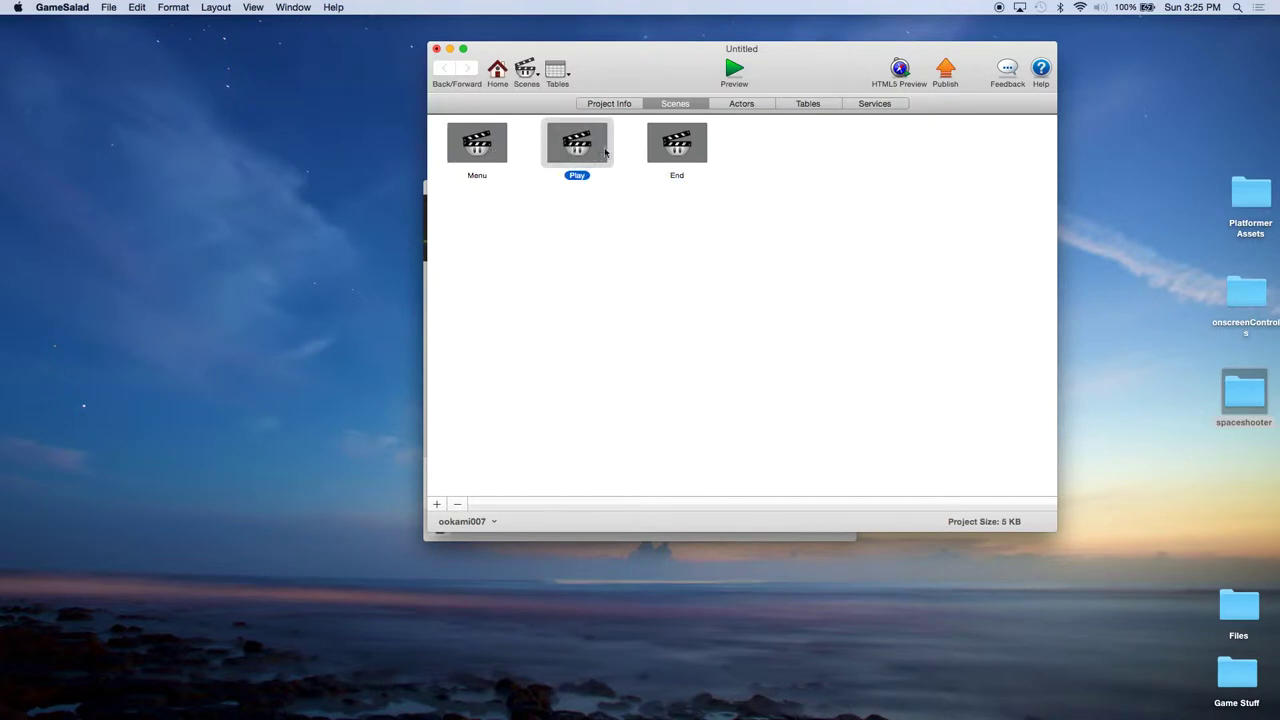
pyautogui.click(678, 150)
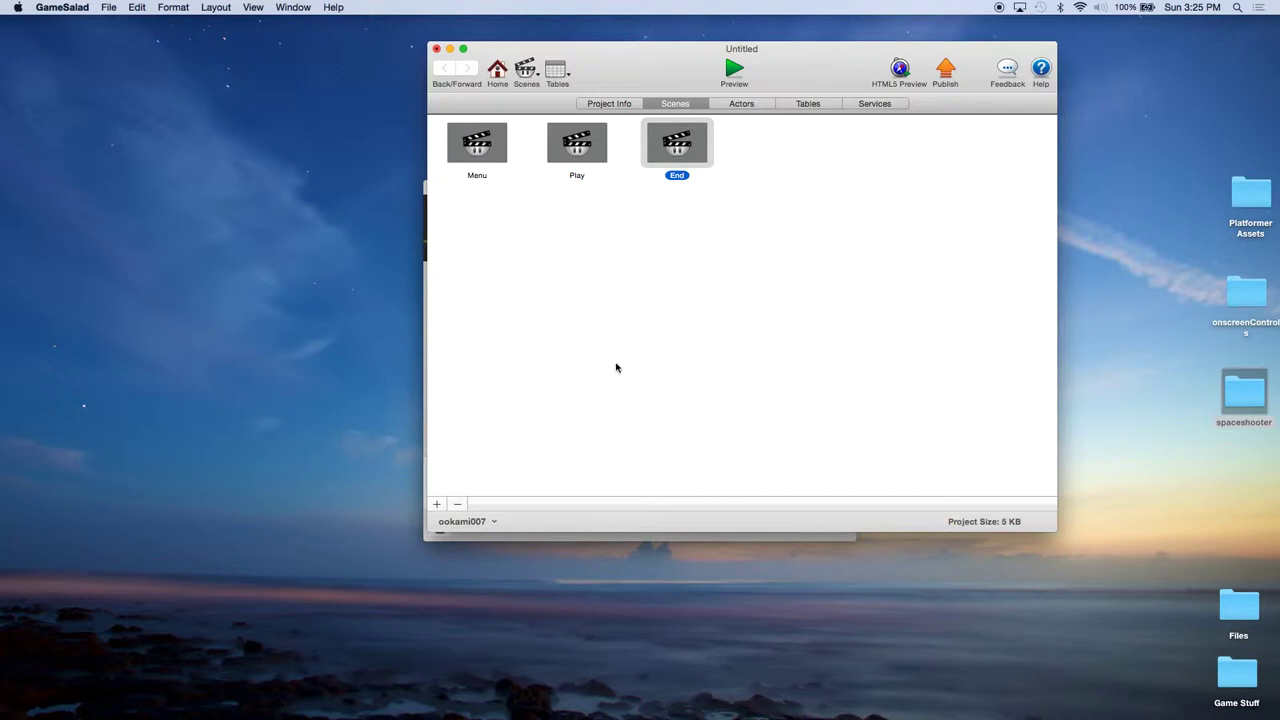
# Step: Save the project as 'Vertical Shooter 001' in Documents
pyautogui.click(109, 12)
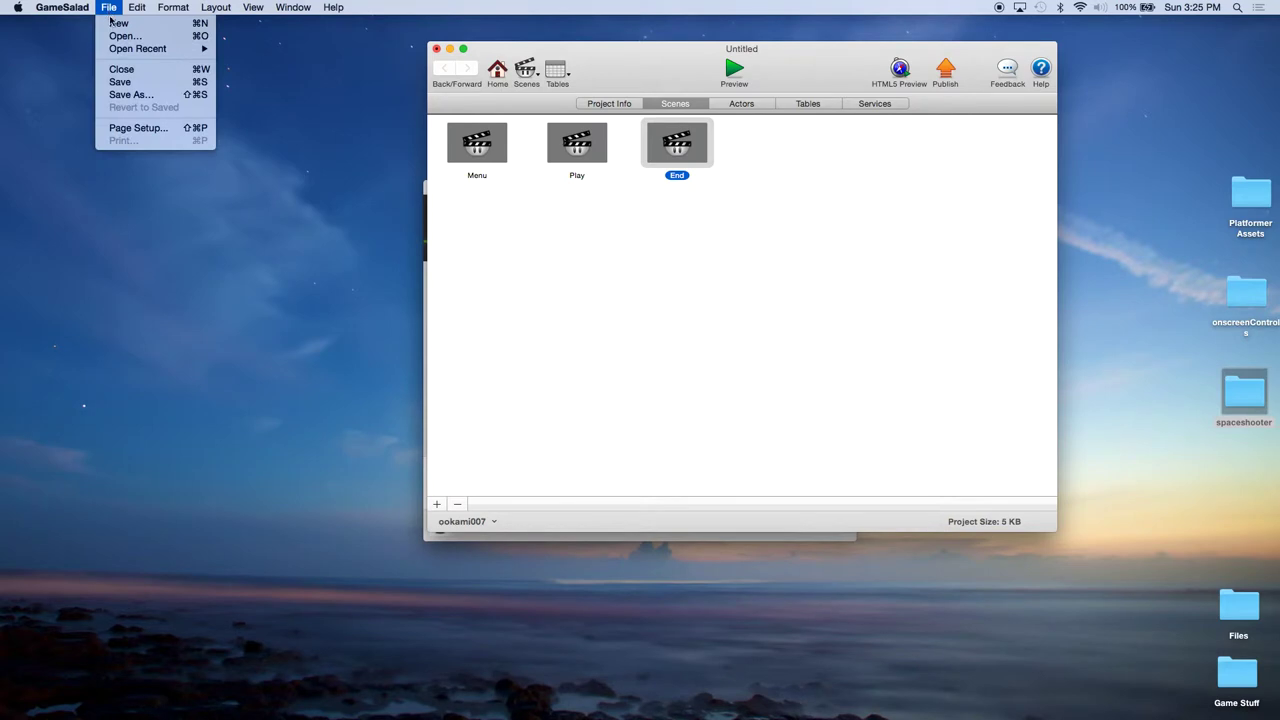
pyautogui.click(141, 84)
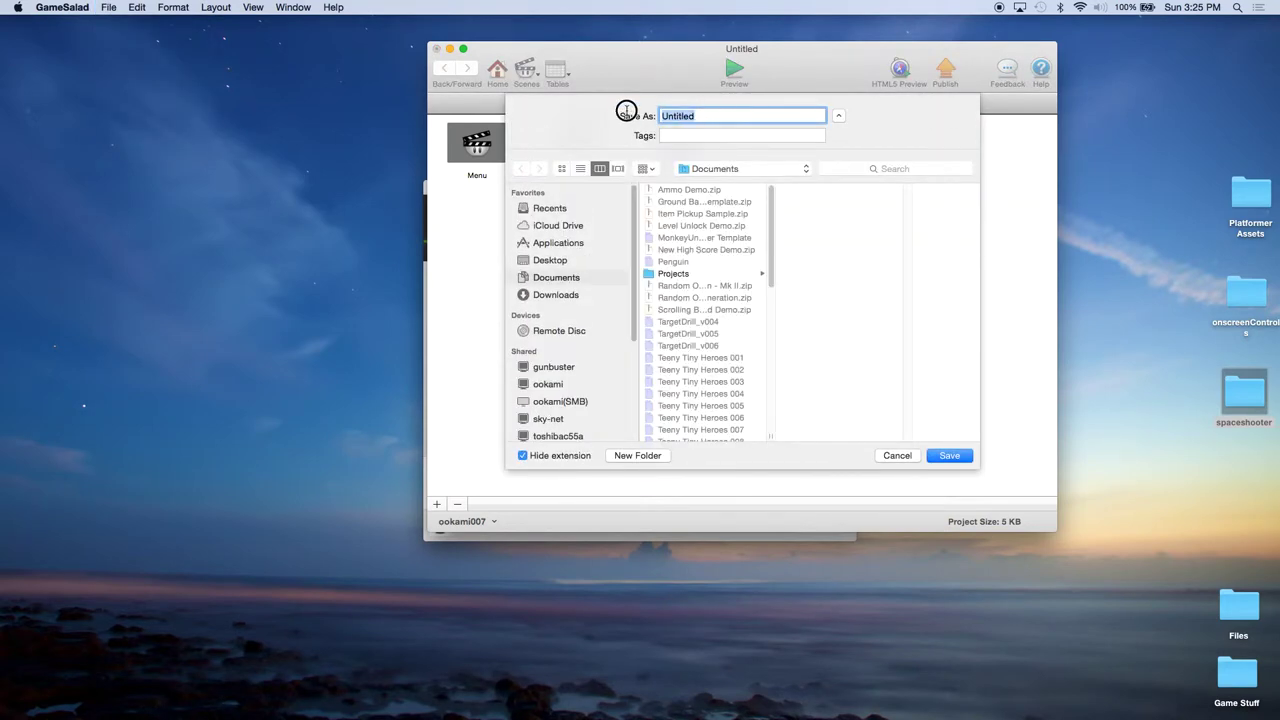
pyautogui.write('Vertical Shooter 001')
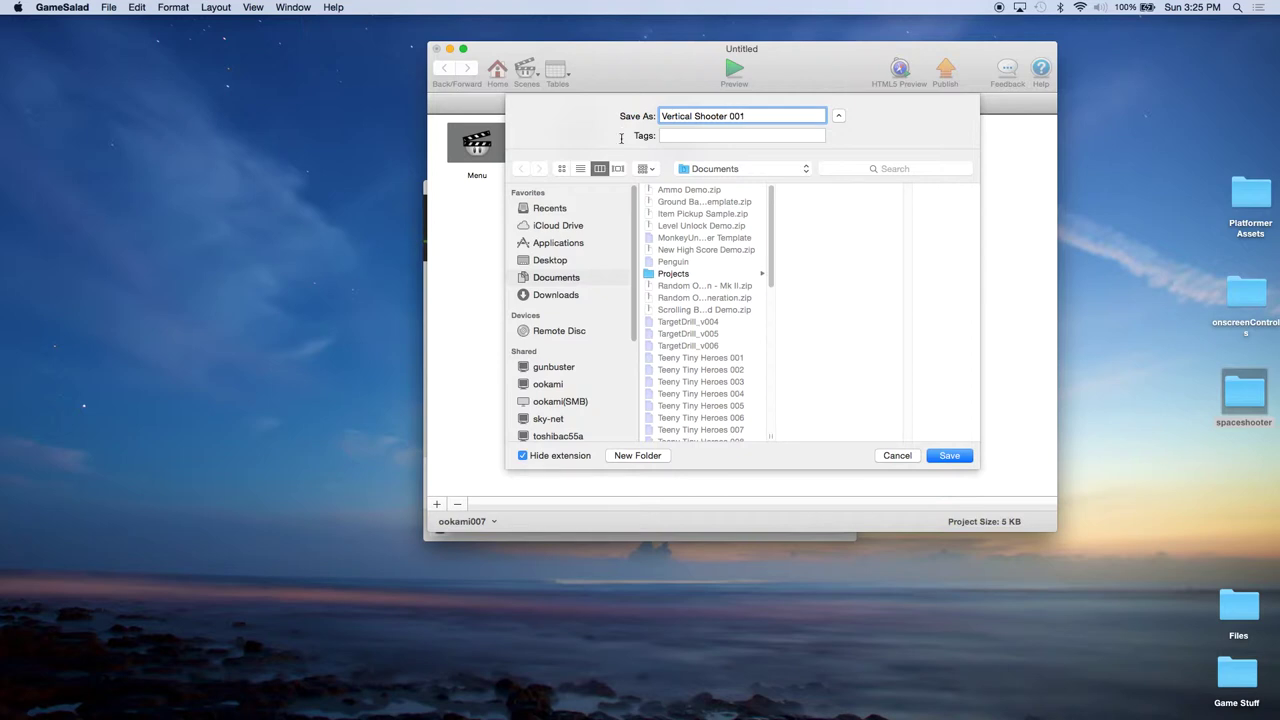
pyautogui.click(958, 456)
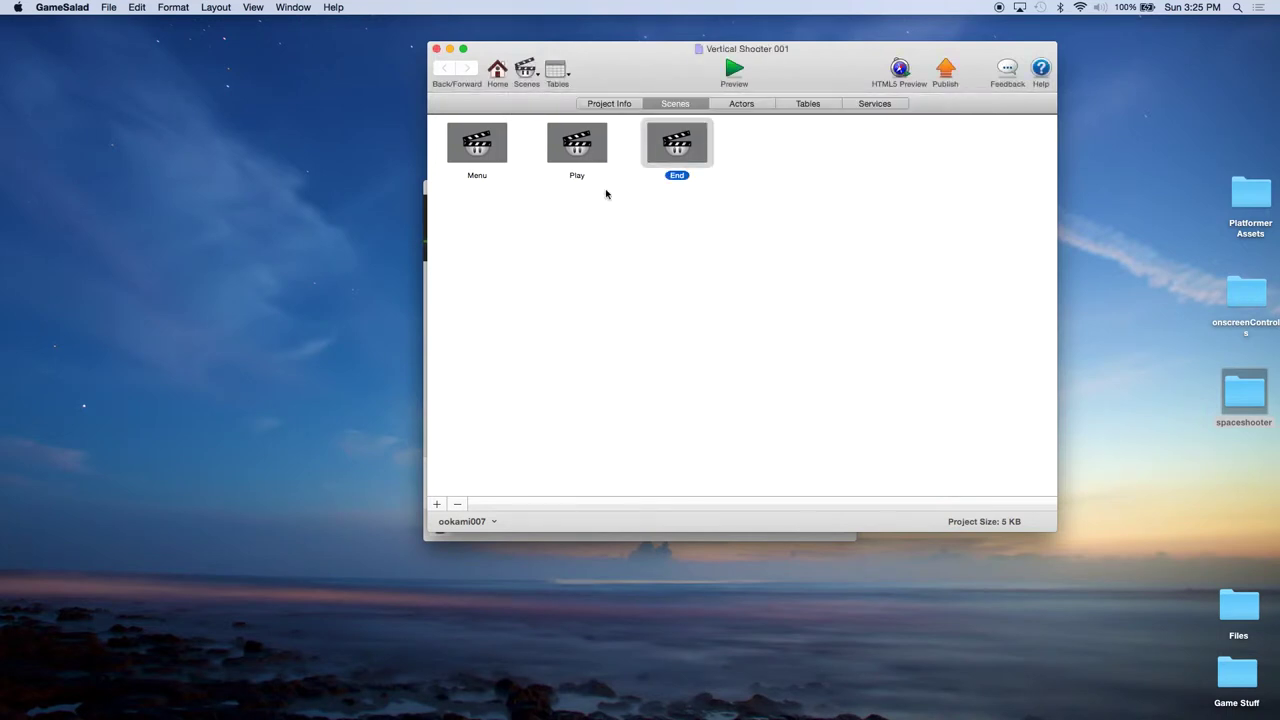
# Step: Add a New Tag in the Actors tab and create an actor in it named menuButton
pyautogui.click(768, 108)
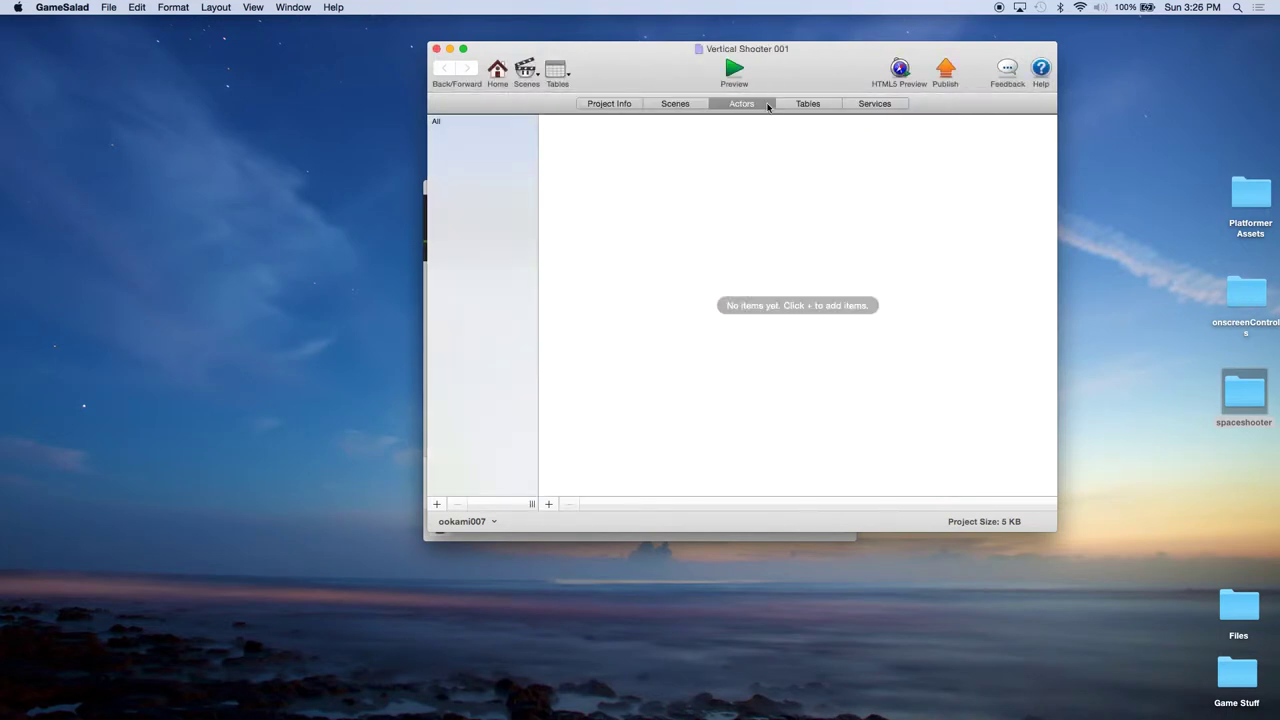
pyautogui.click(436, 505)
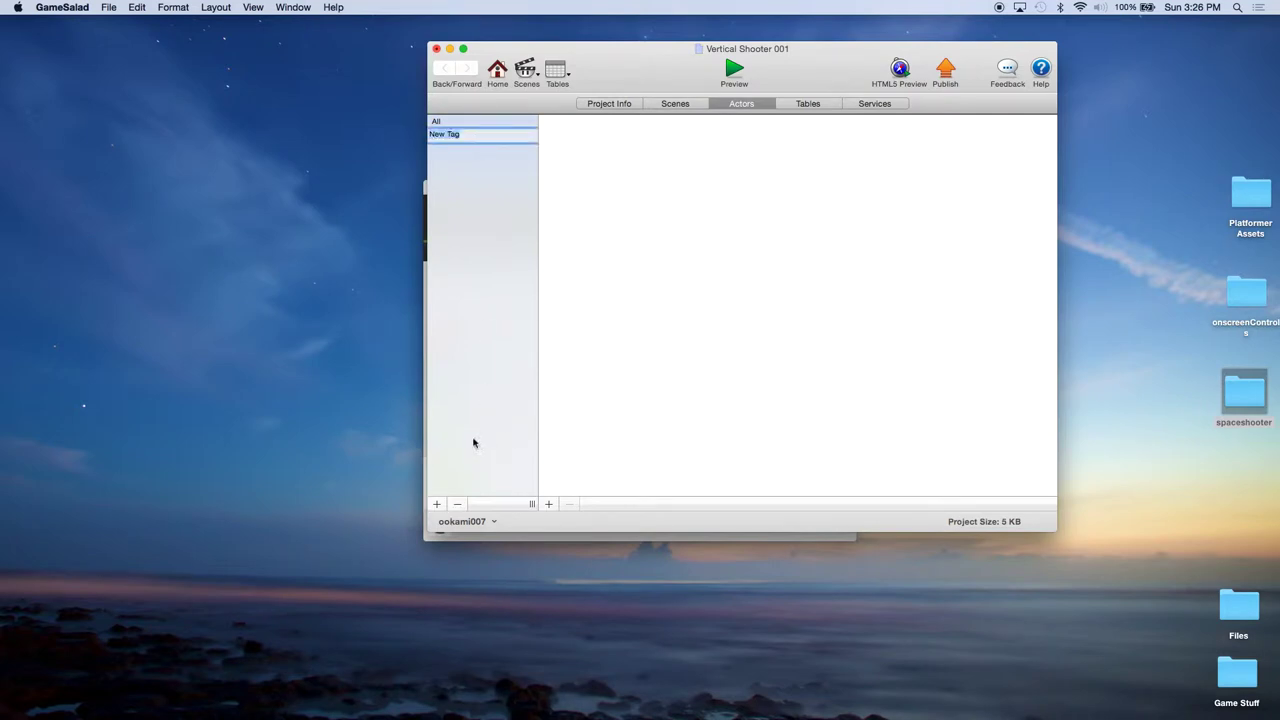
pyautogui.click(466, 137)
pyautogui.click(434, 132)
pyautogui.click(548, 504)
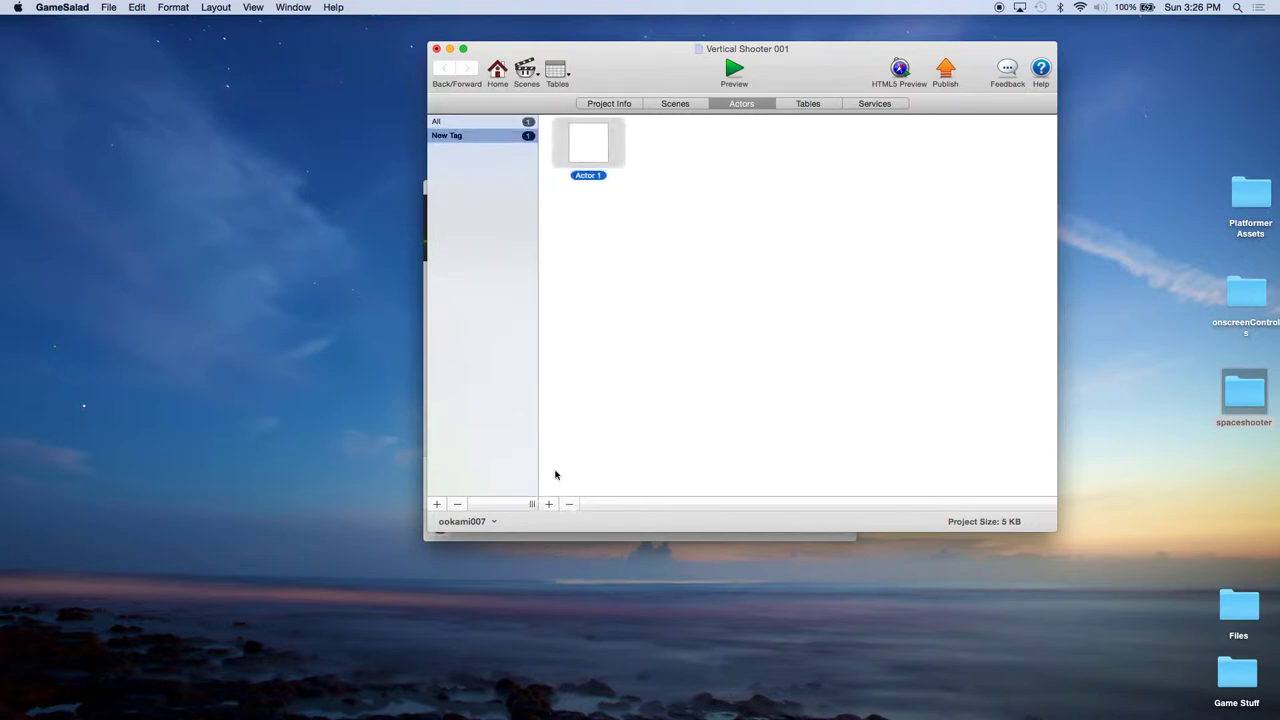
pyautogui.click(600, 178)
pyautogui.tripleClick(571, 175)
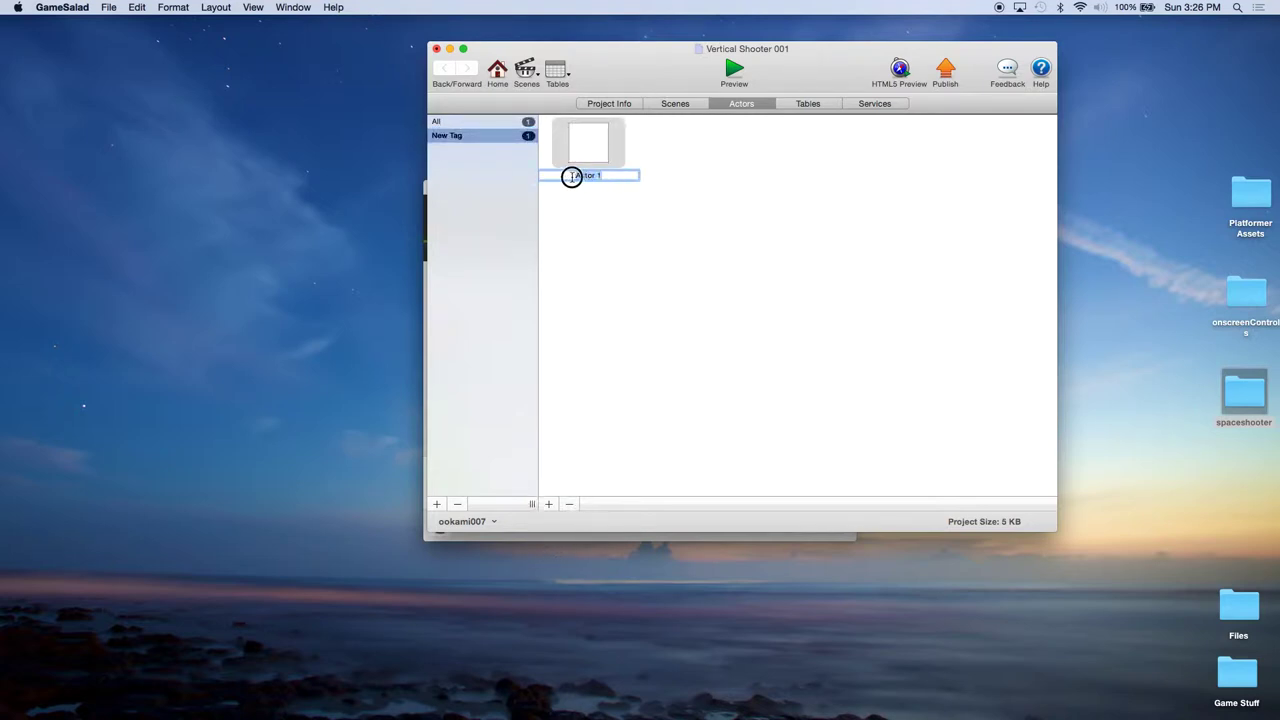
pyautogui.write('menuButton')
pyautogui.click(685, 262)
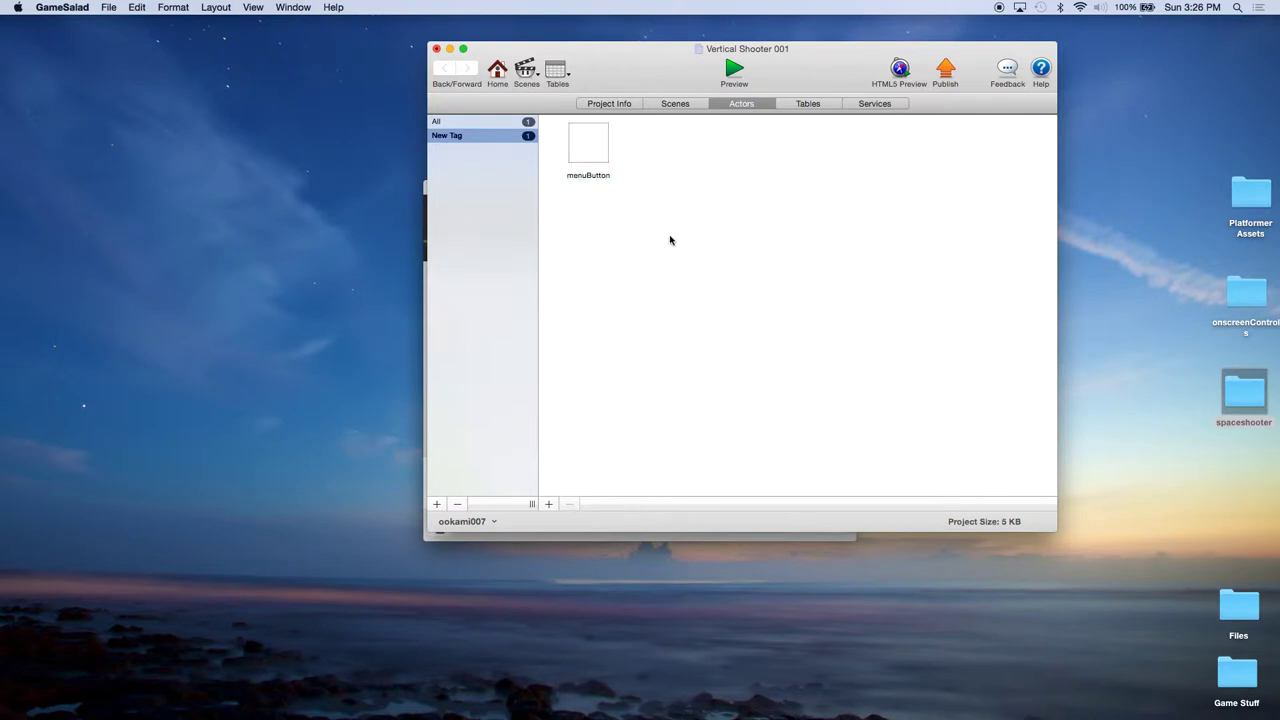
pyautogui.click(675, 103)
# Step: Open the Menu scene and drag menuButton onto the canvas near the top
pyautogui.doubleClick(488, 143)
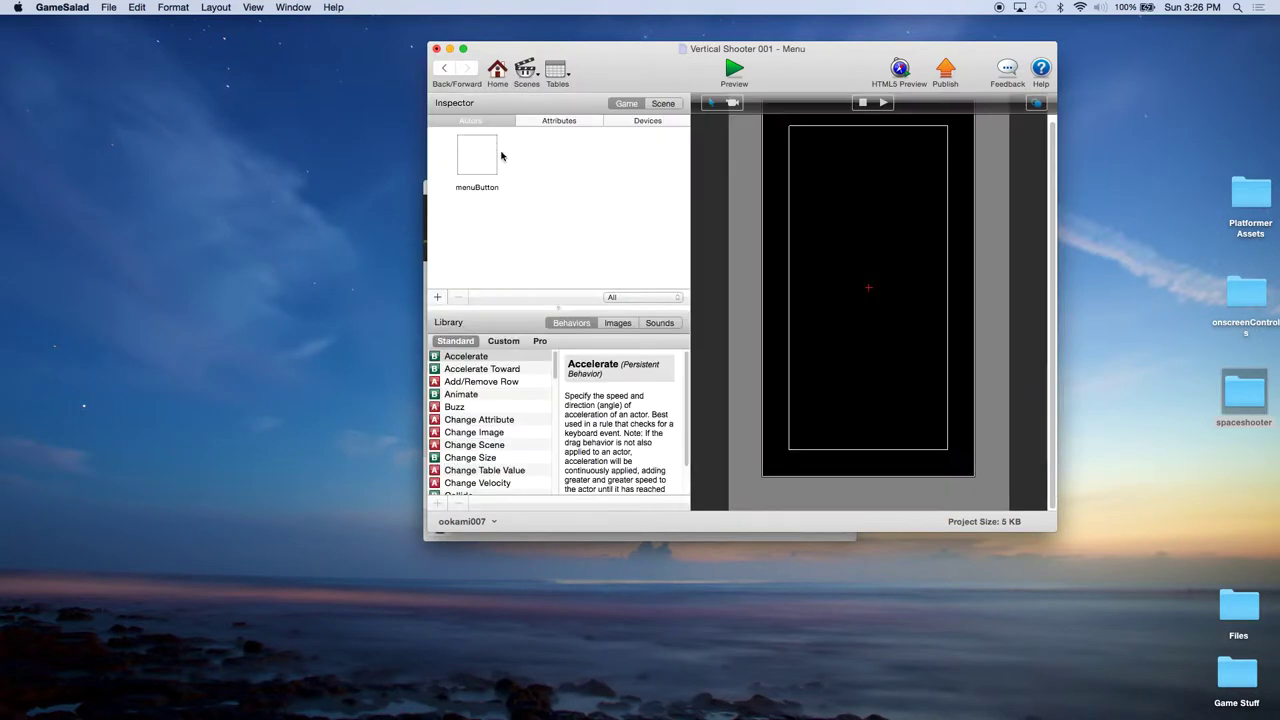
pyautogui.scroll(2, 900, 223)
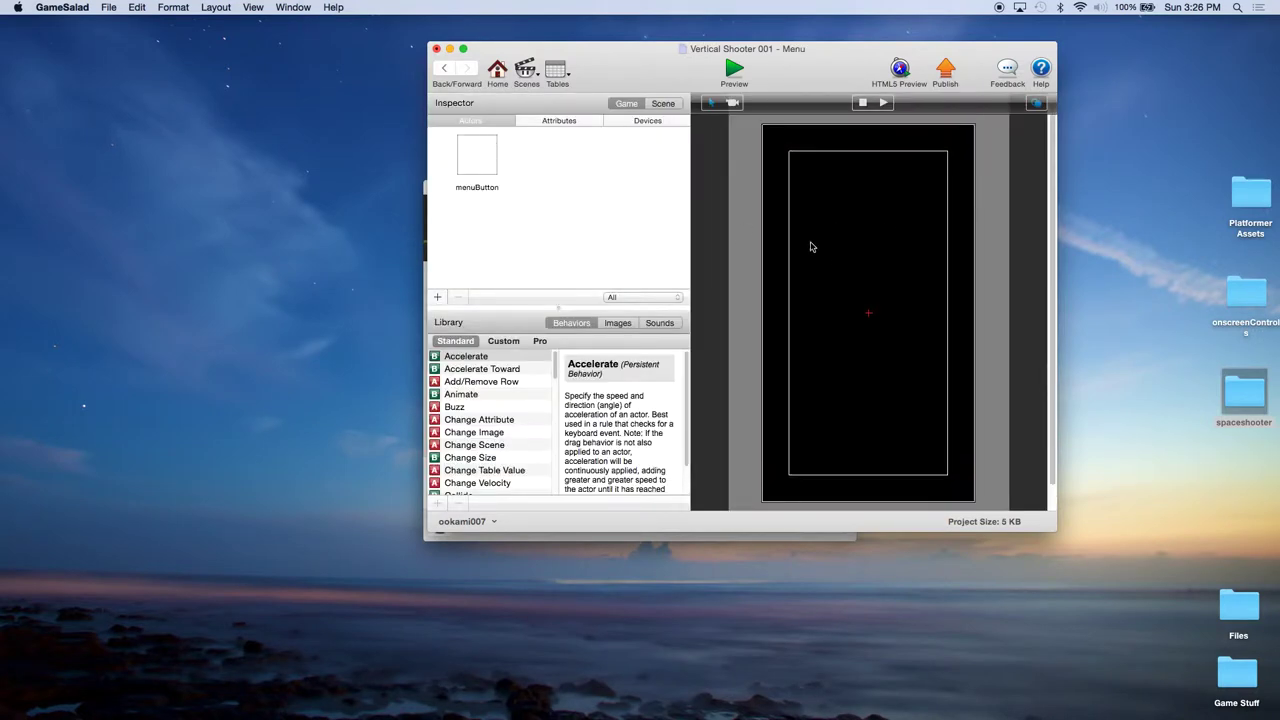
pyautogui.click(479, 160)
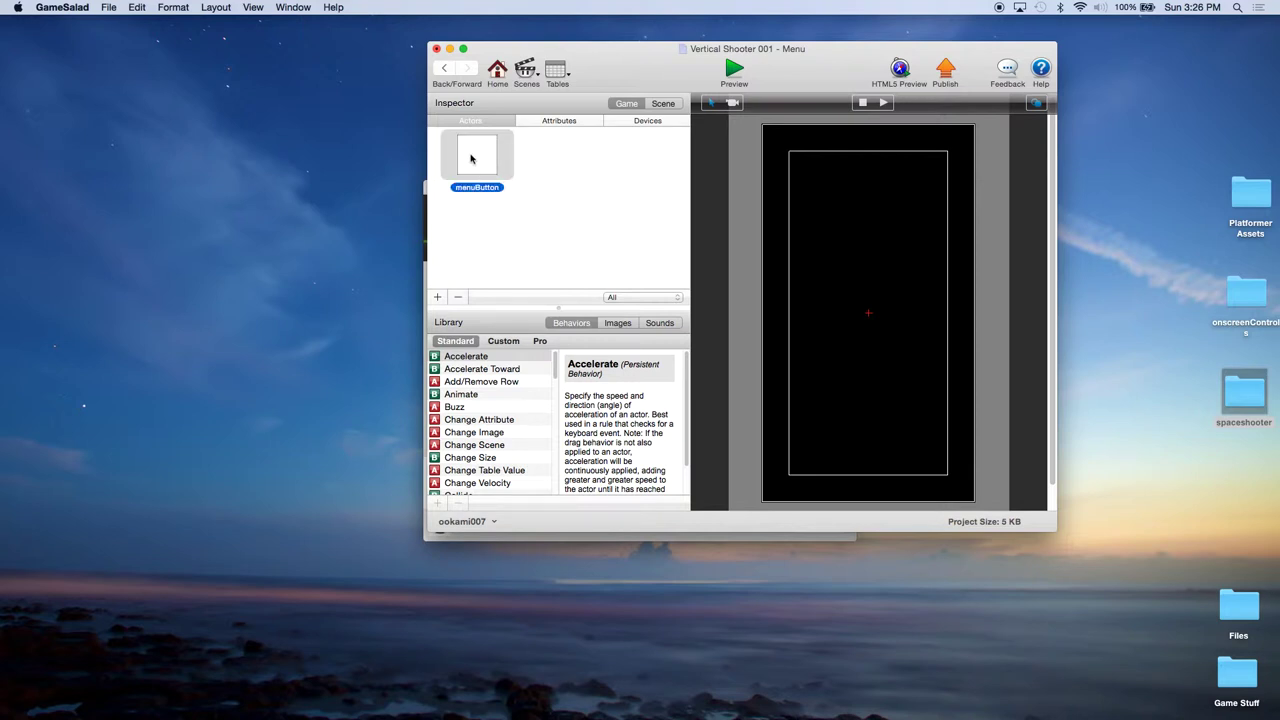
pyautogui.moveTo(471, 158); pyautogui.dragTo(945, 226)
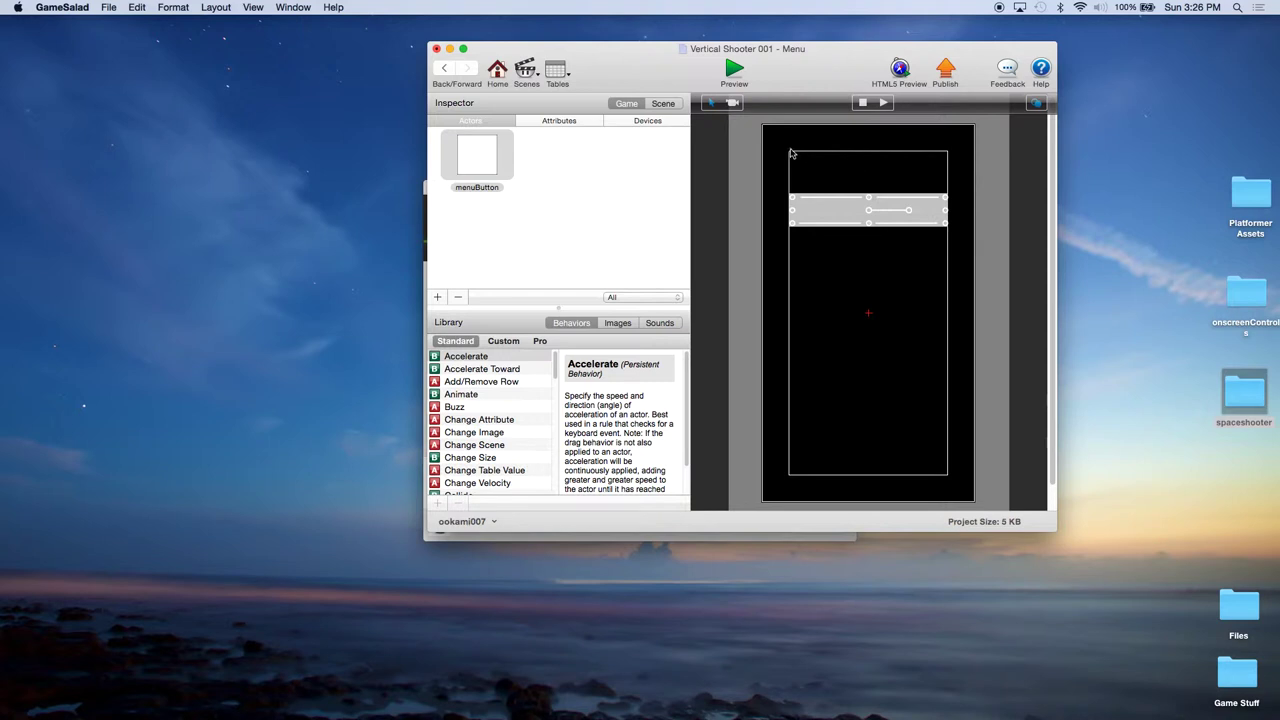
# Step: Set the menuButton prototype's colour to Blue (Red 0, Green 0, Blue 1)
pyautogui.doubleClick(829, 219)
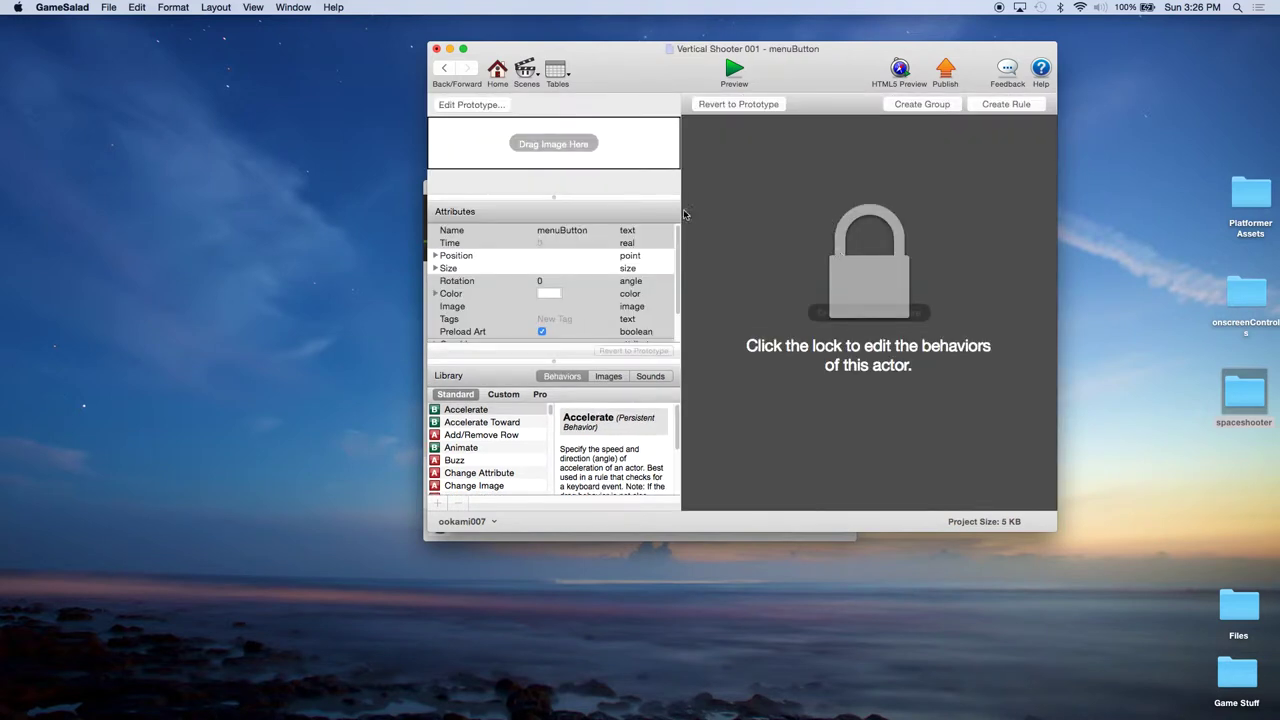
pyautogui.click(470, 104)
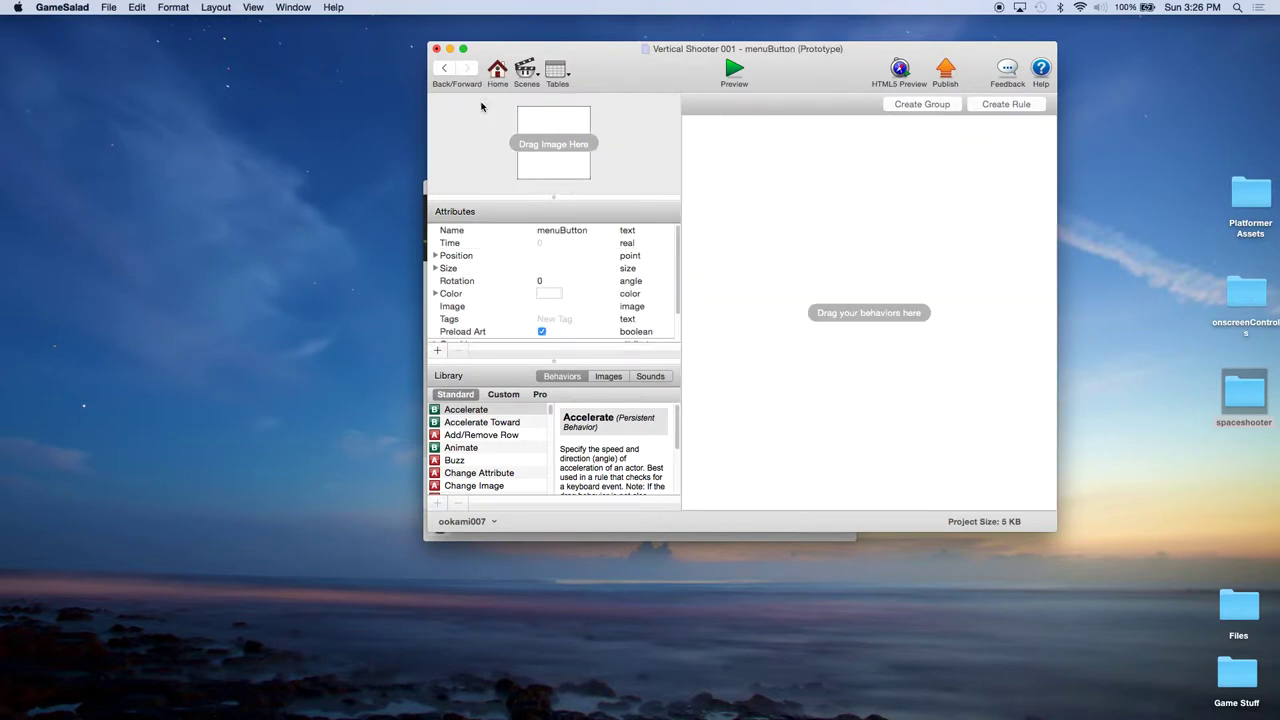
pyautogui.click(436, 294)
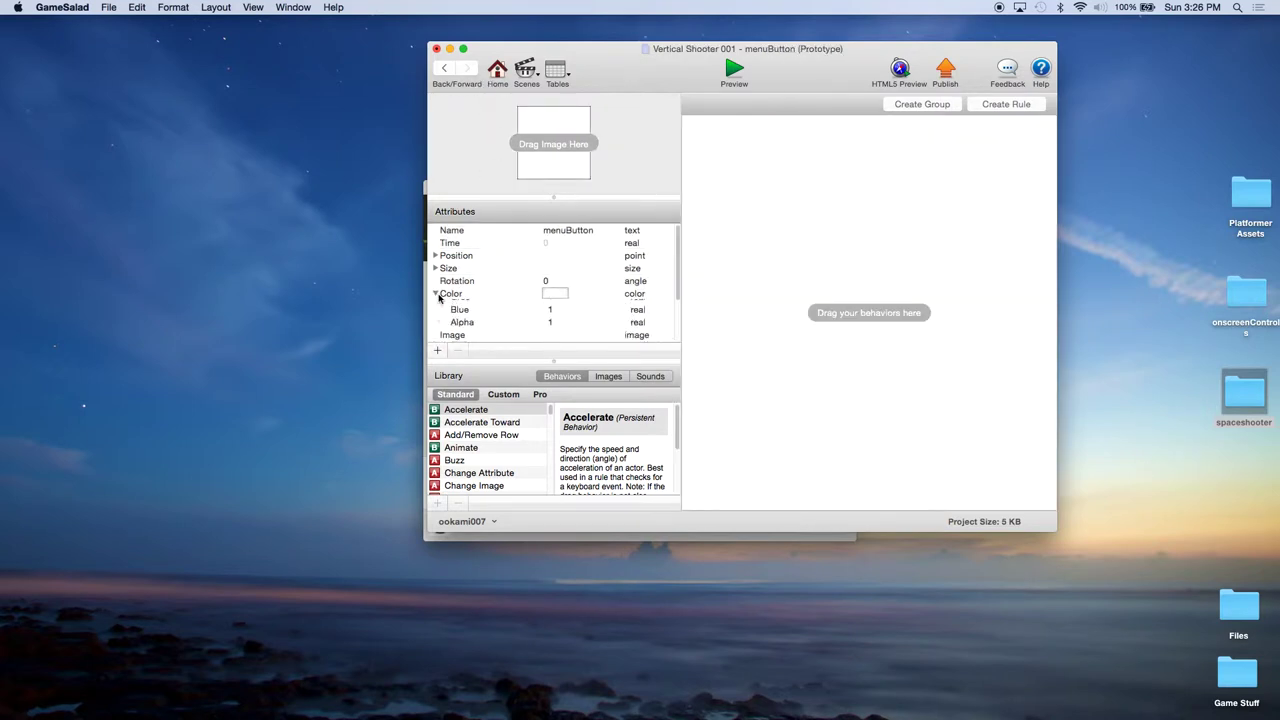
pyautogui.click(565, 296)
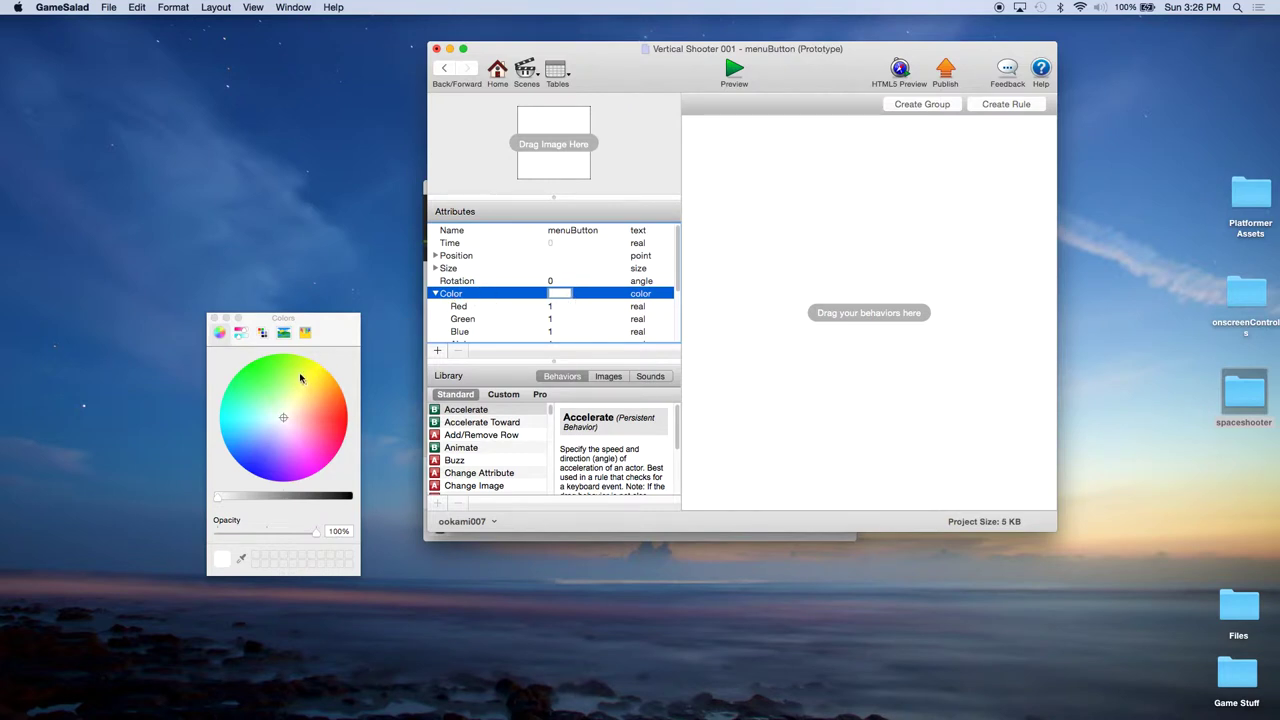
pyautogui.click(262, 332)
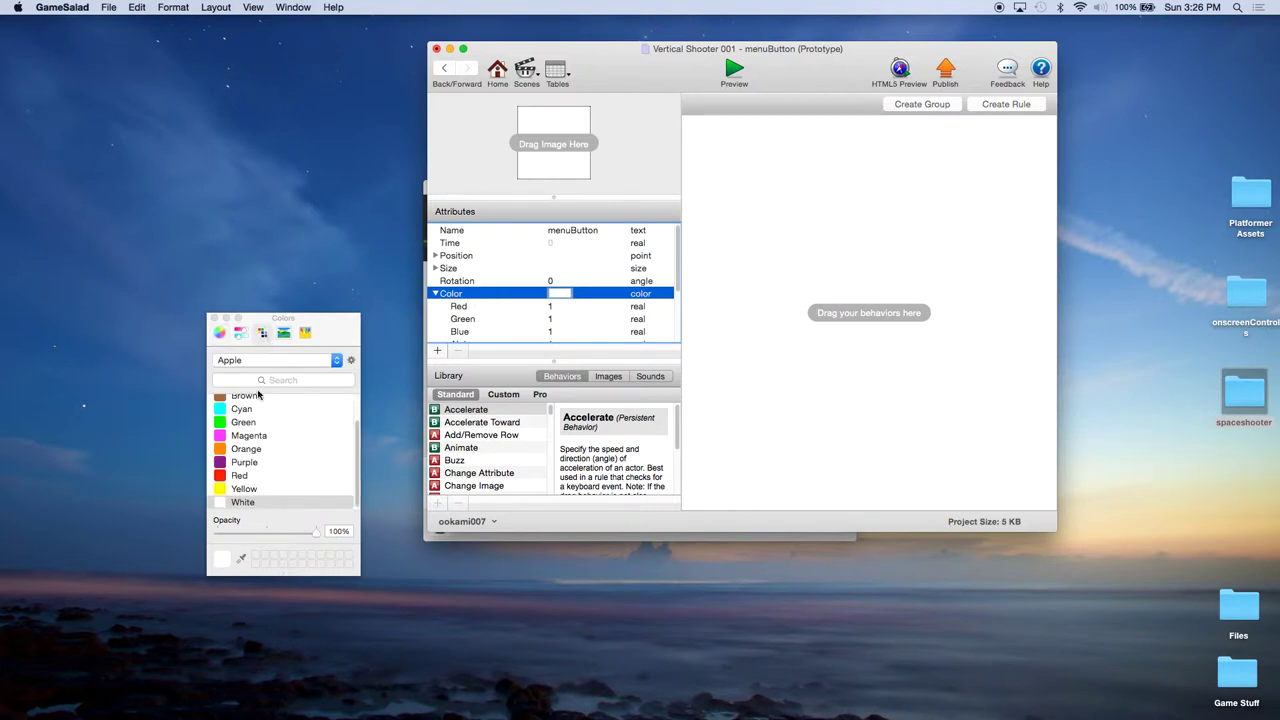
pyautogui.scroll(2, 247, 462)
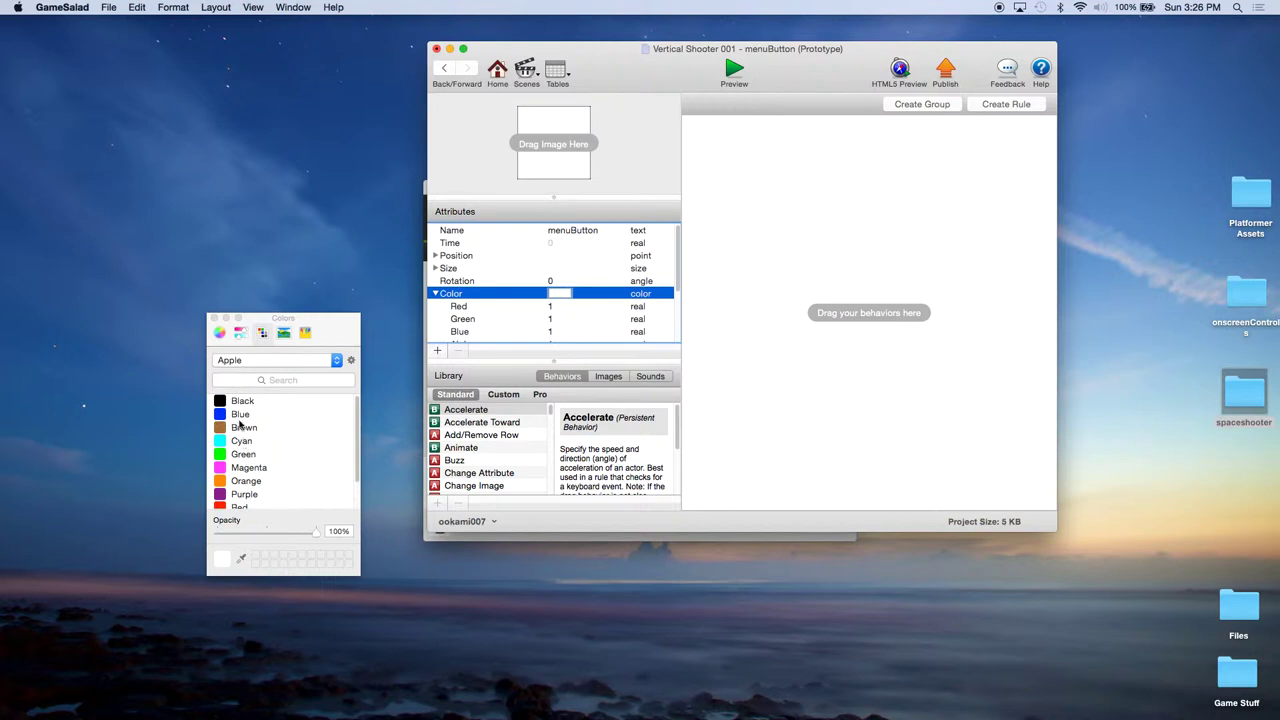
pyautogui.click(240, 415)
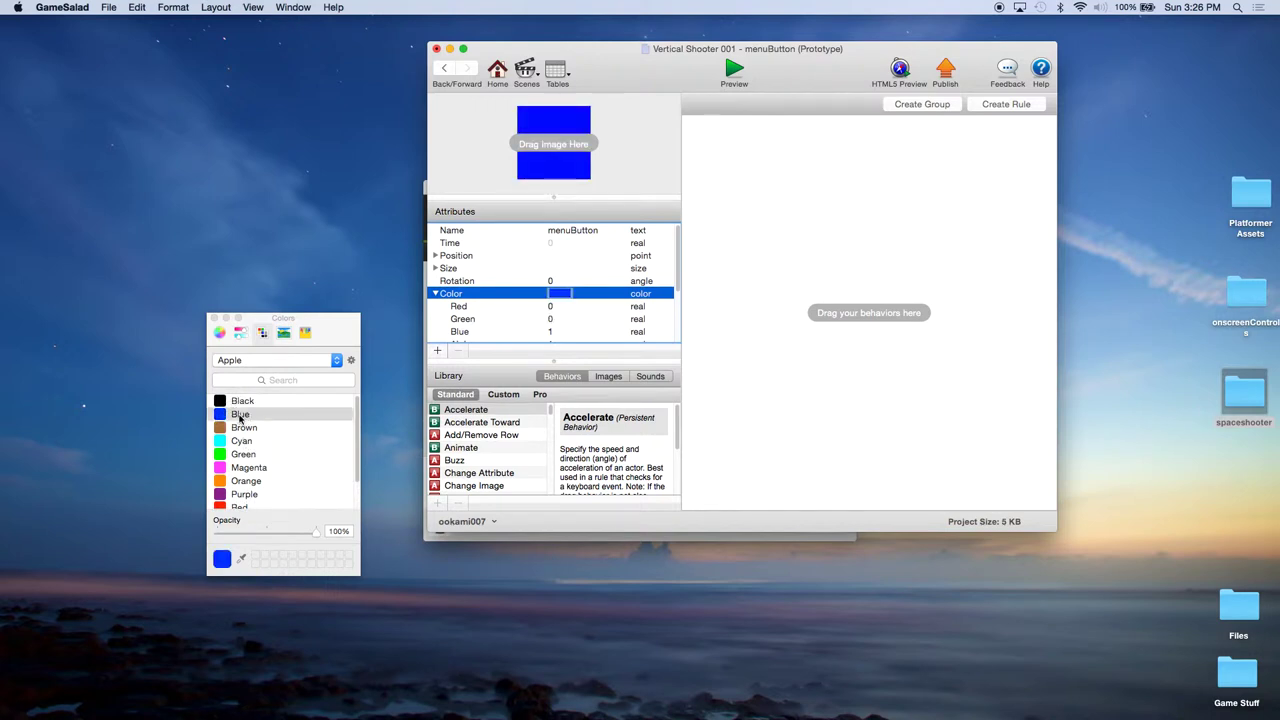
pyautogui.click(728, 287)
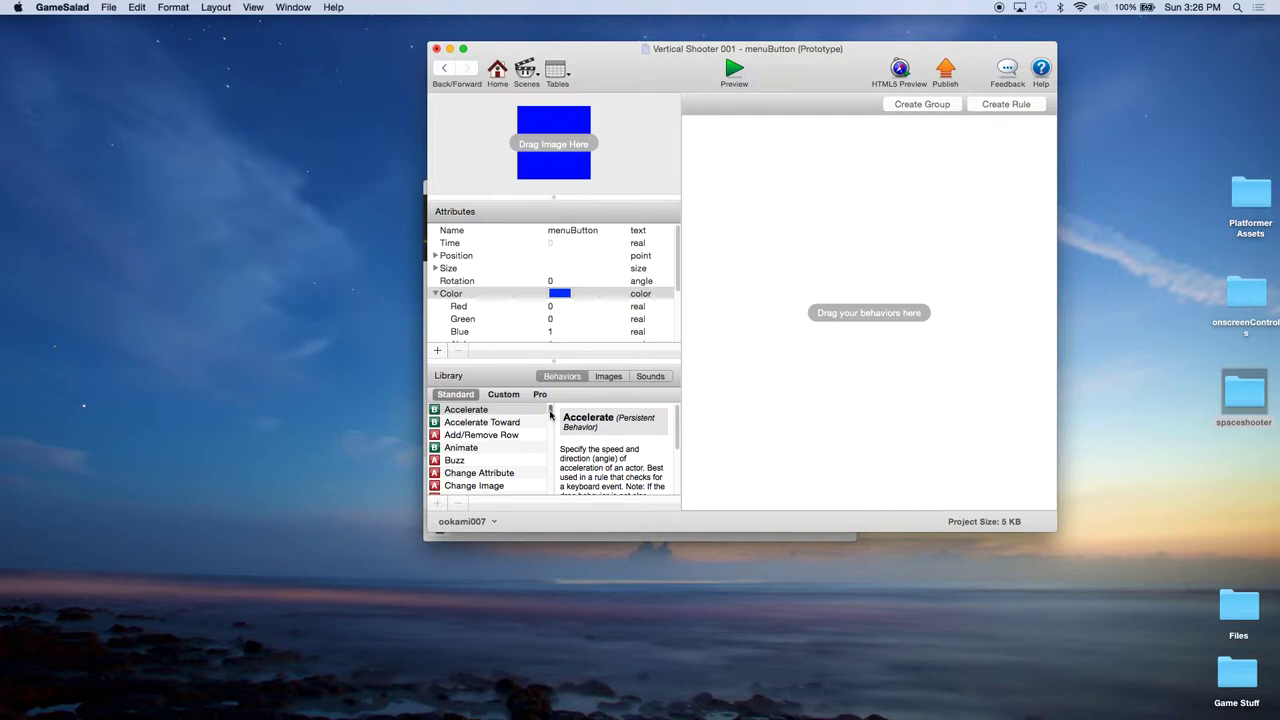
# Step: Add a Display Text behavior to menuButton with the text 'Start Game'
pyautogui.moveTo(550, 413); pyautogui.dragTo(552, 432)
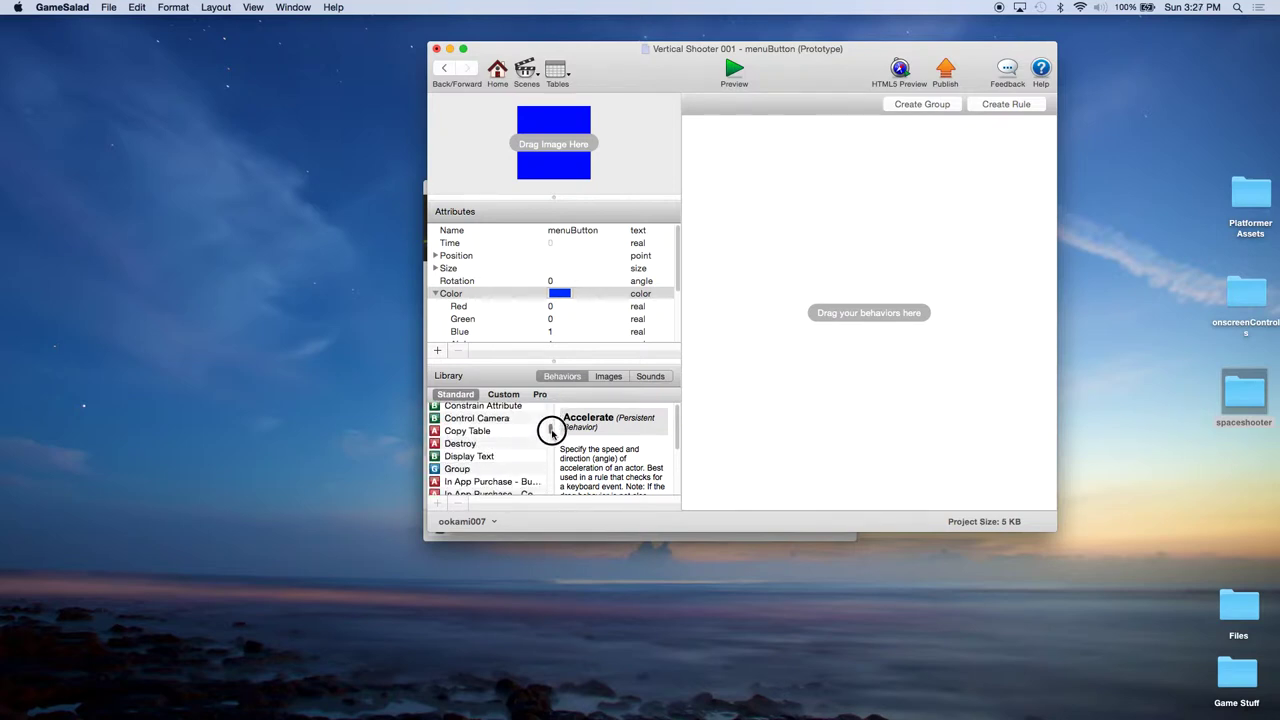
pyautogui.moveTo(478, 459); pyautogui.dragTo(832, 244)
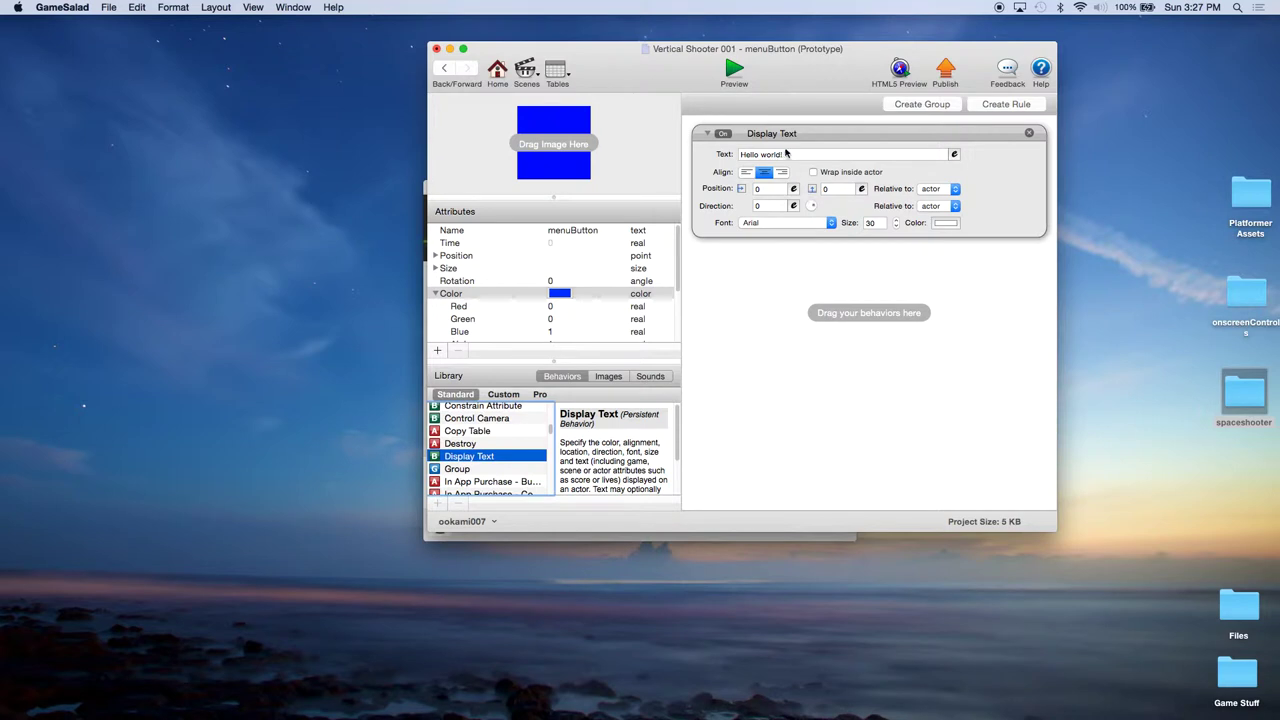
pyautogui.click(955, 154)
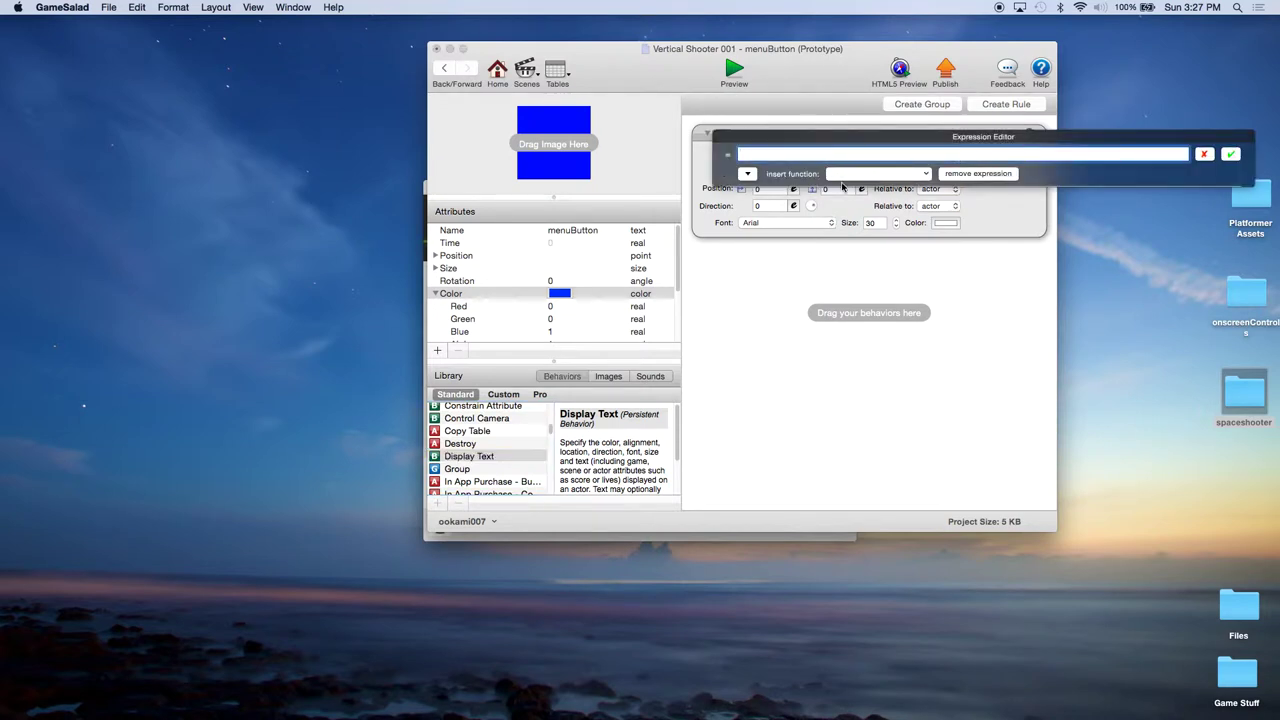
pyautogui.write('"StartGame')
pyautogui.press('BackSpace')
pyautogui.press('BackSpace')
pyautogui.press('BackSpace')
pyautogui.write('Ga')
pyautogui.click(1231, 156)
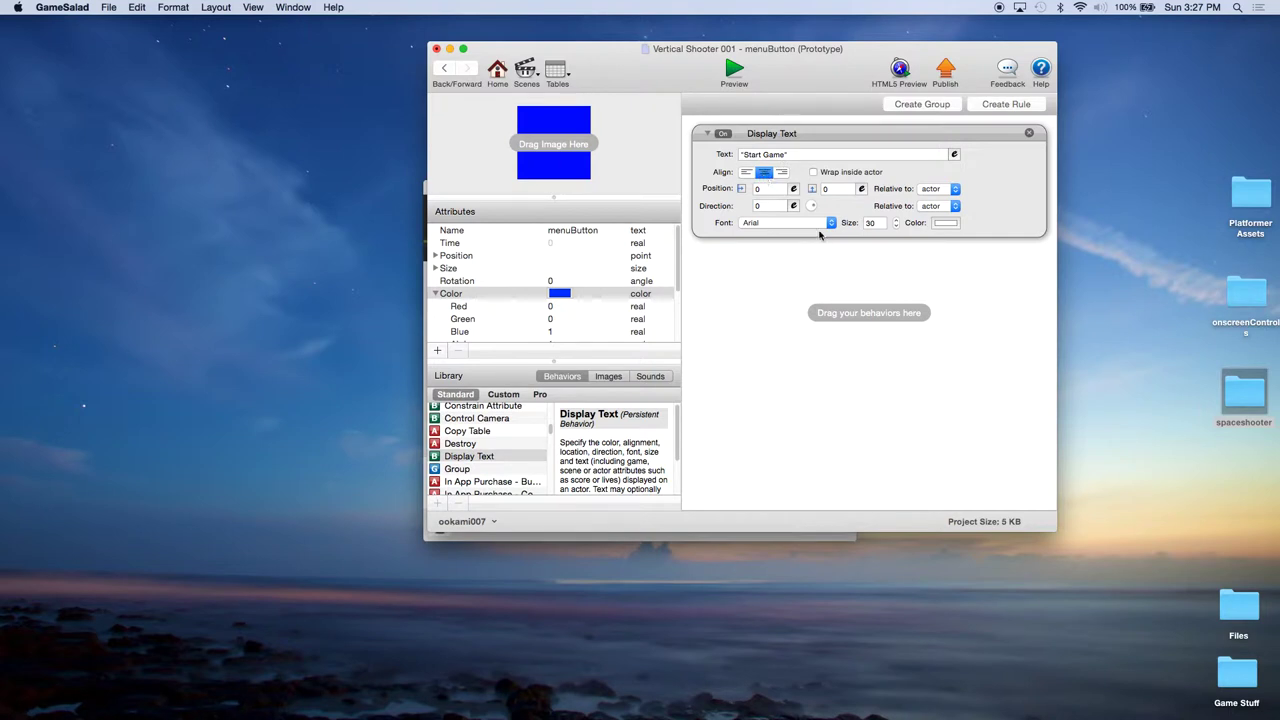
# Step: Make the Display Text colour yellow
pyautogui.click(948, 223)
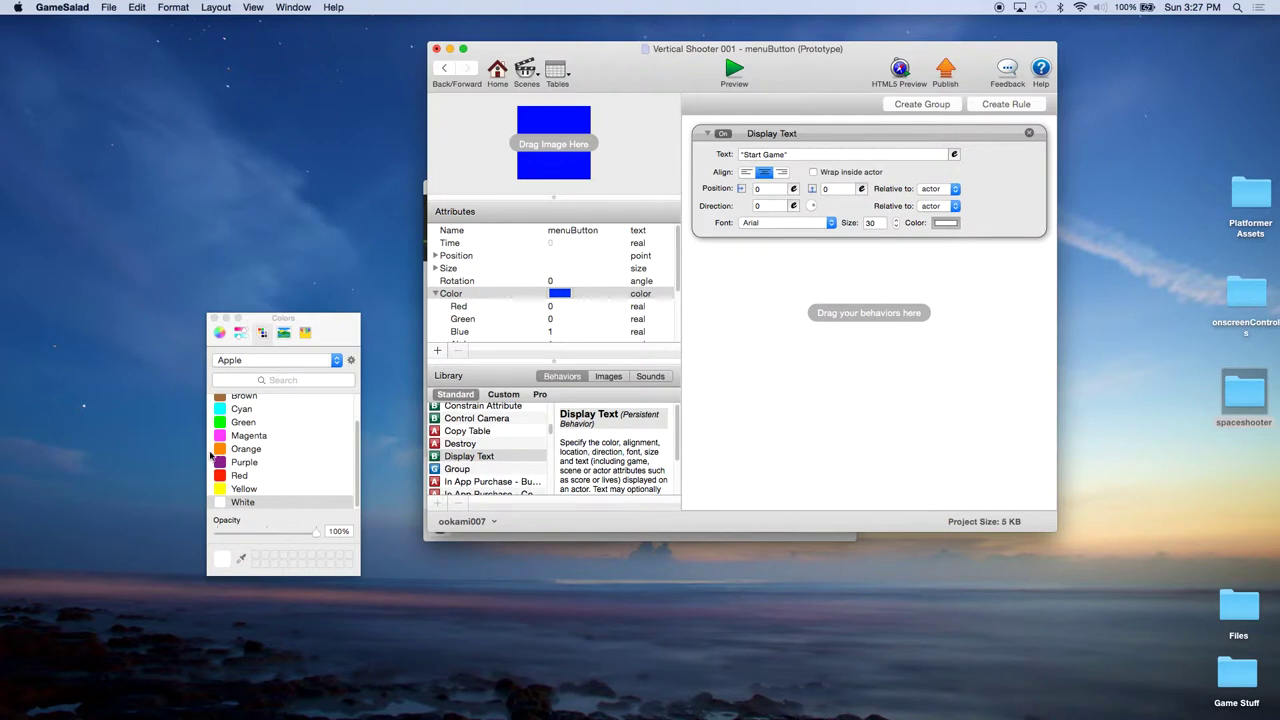
pyautogui.click(236, 488)
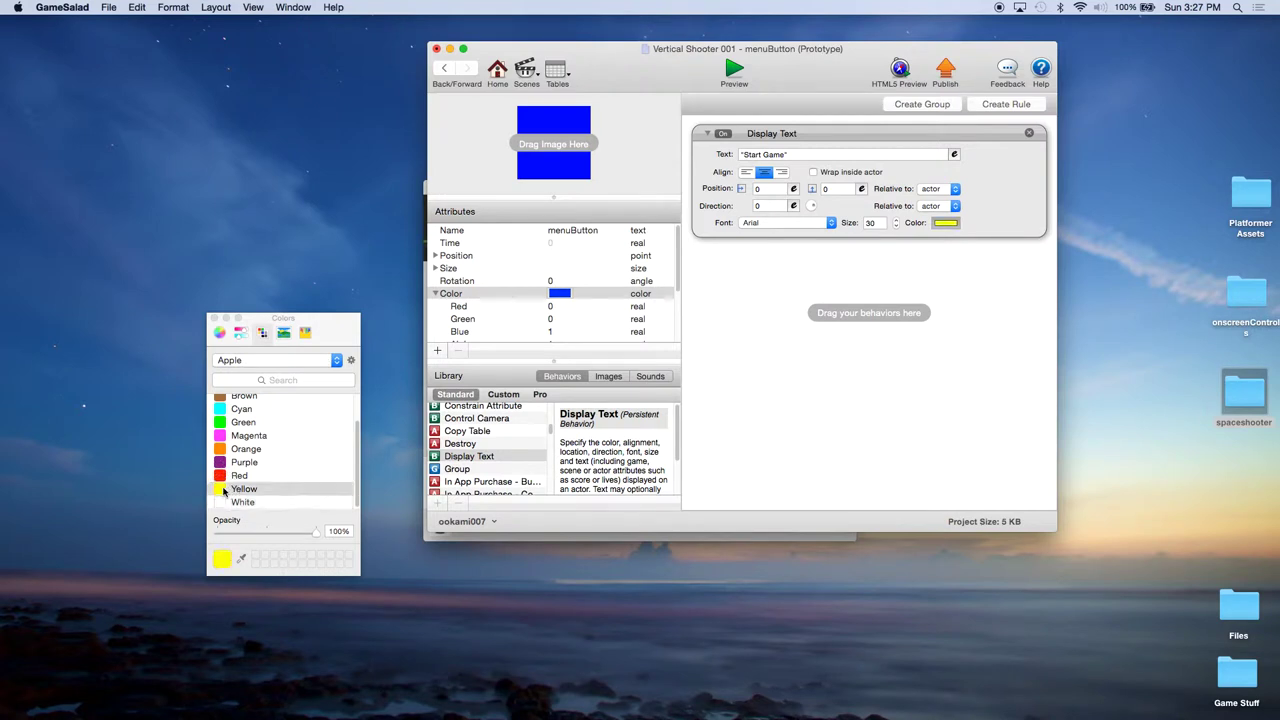
pyautogui.click(213, 318)
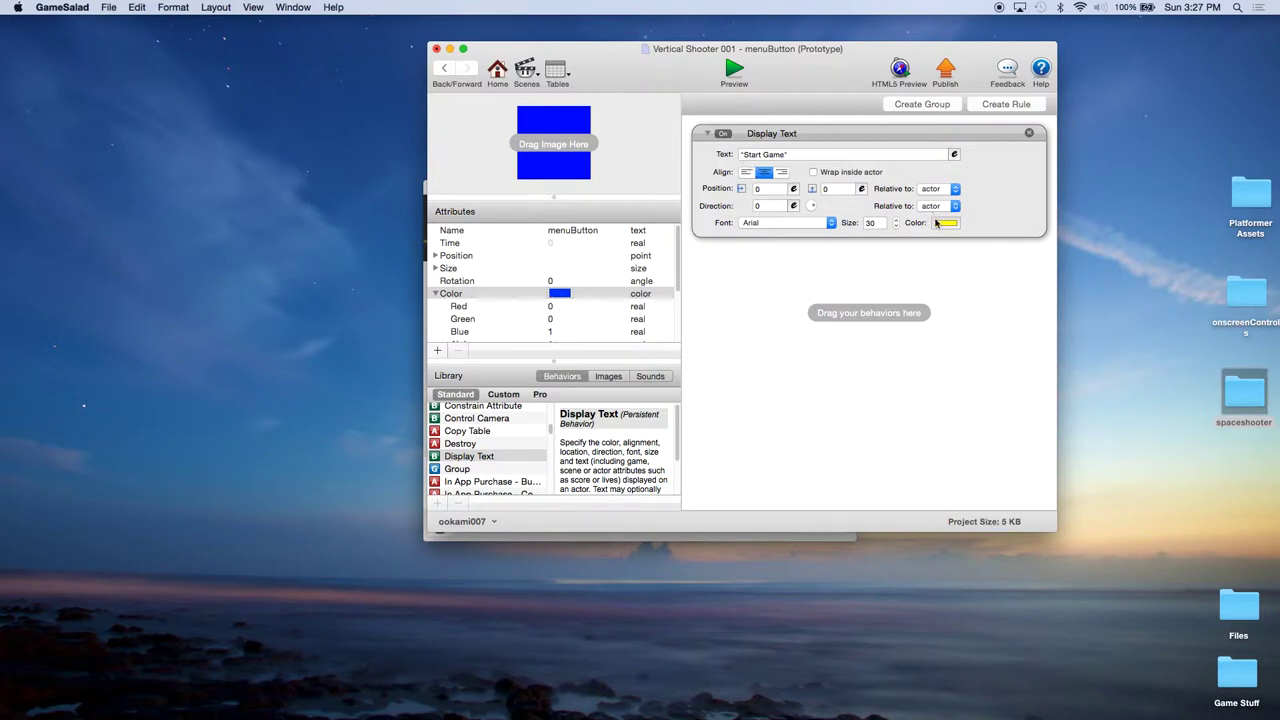
# Step: Add a Rule to menuButton with conditions touch is pressed and touch is inside
pyautogui.click(997, 106)
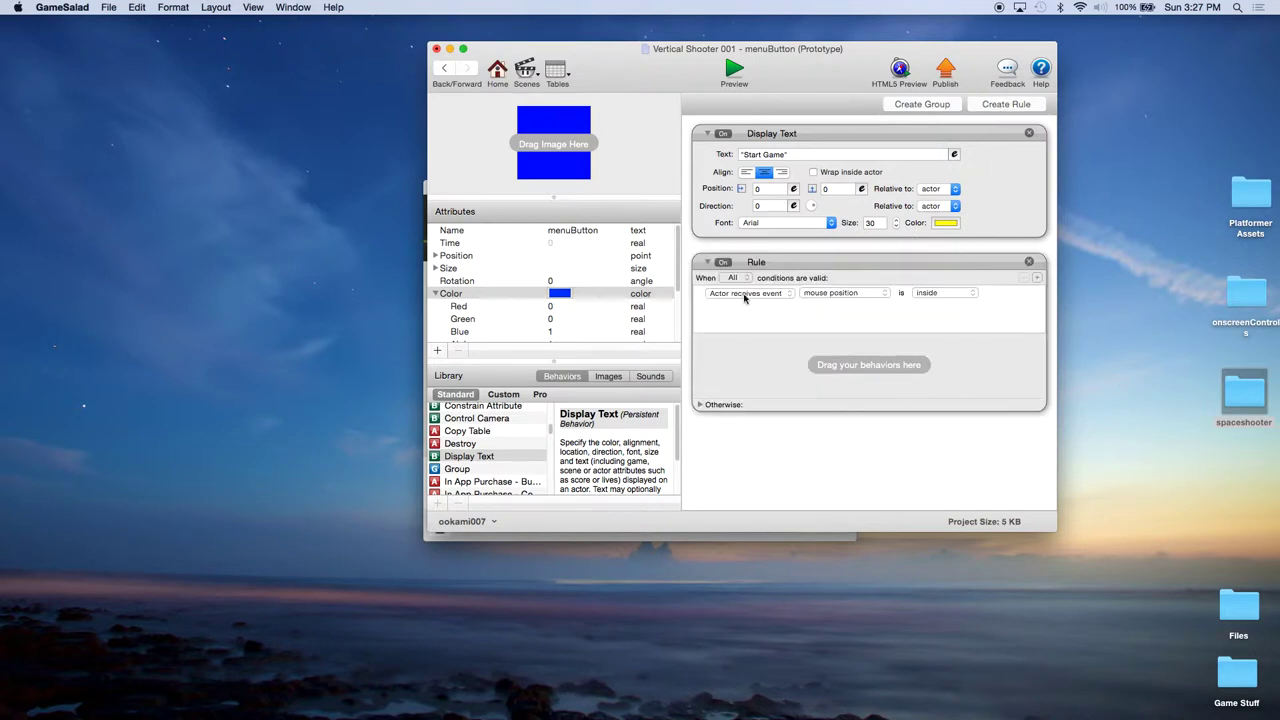
pyautogui.click(815, 296)
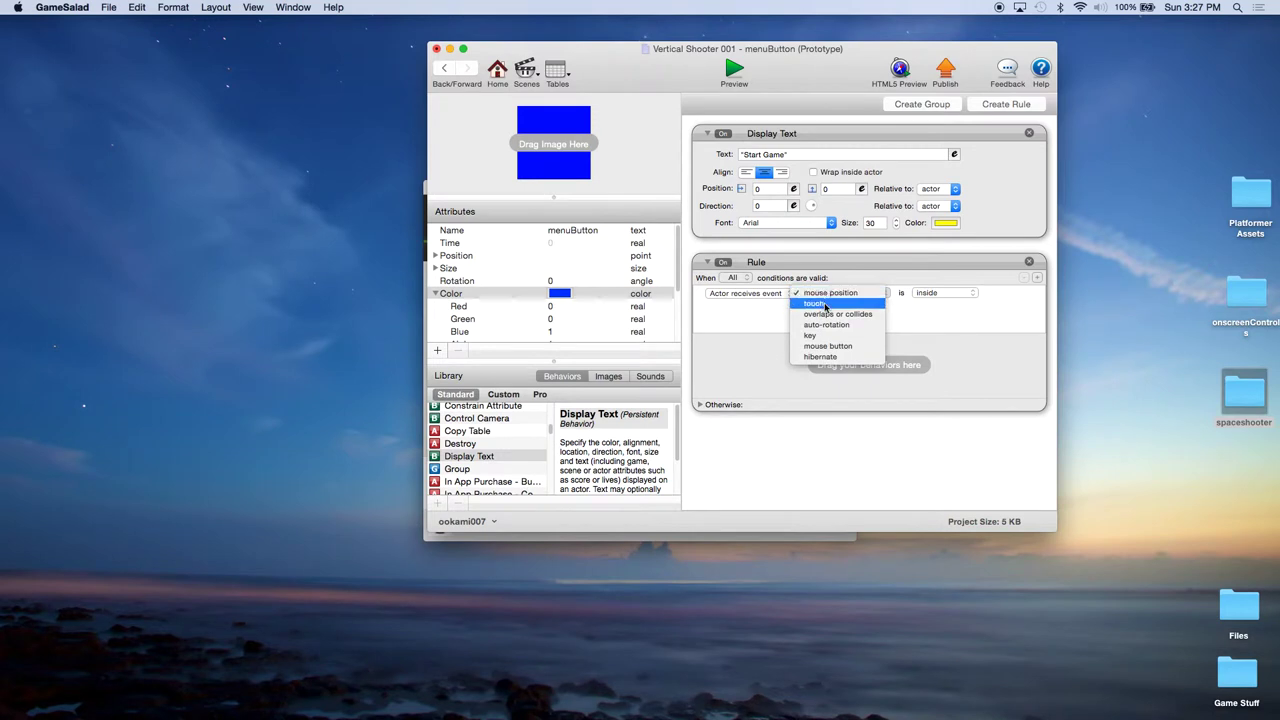
pyautogui.click(825, 310)
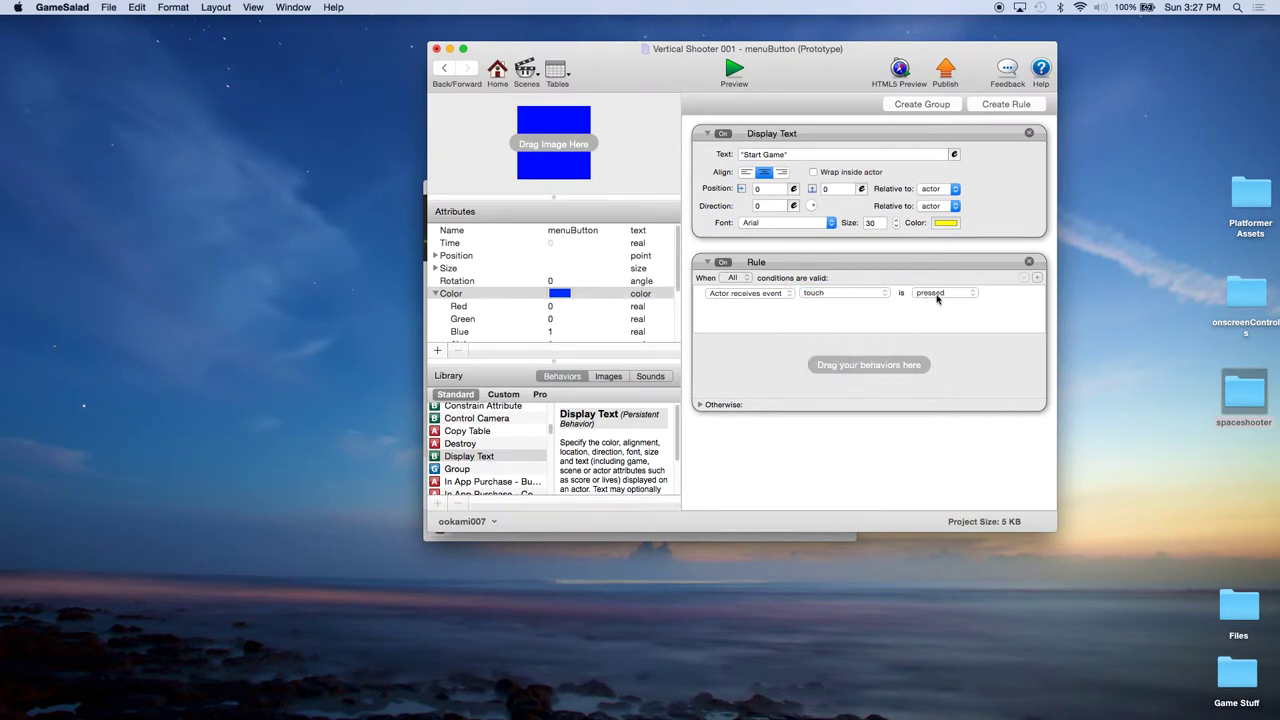
pyautogui.click(1037, 277)
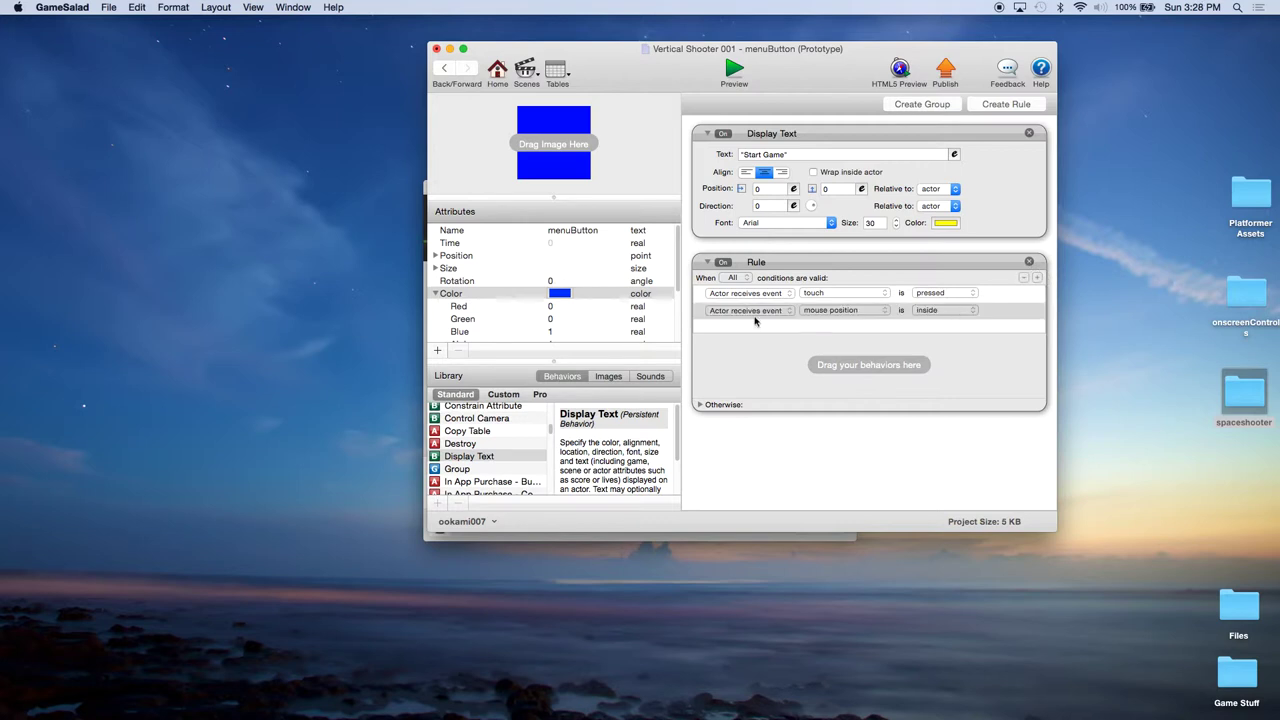
pyautogui.click(818, 312)
pyautogui.click(818, 321)
pyautogui.click(930, 310)
pyautogui.click(930, 331)
pyautogui.click(765, 366)
pyautogui.moveTo(550, 426); pyautogui.dragTo(551, 424)
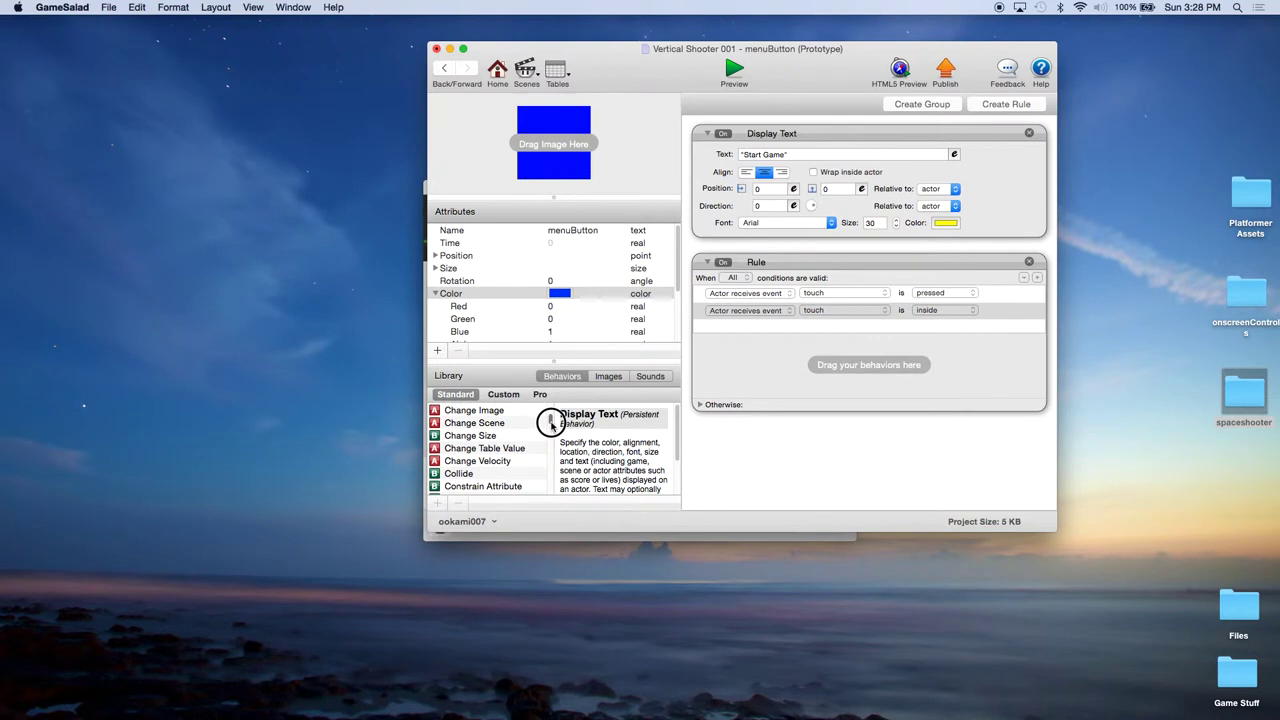
# Step: Add a Change Scene action to the menuButton rule that goes to Play, with Enable Advertisement unchecked
pyautogui.click(486, 425)
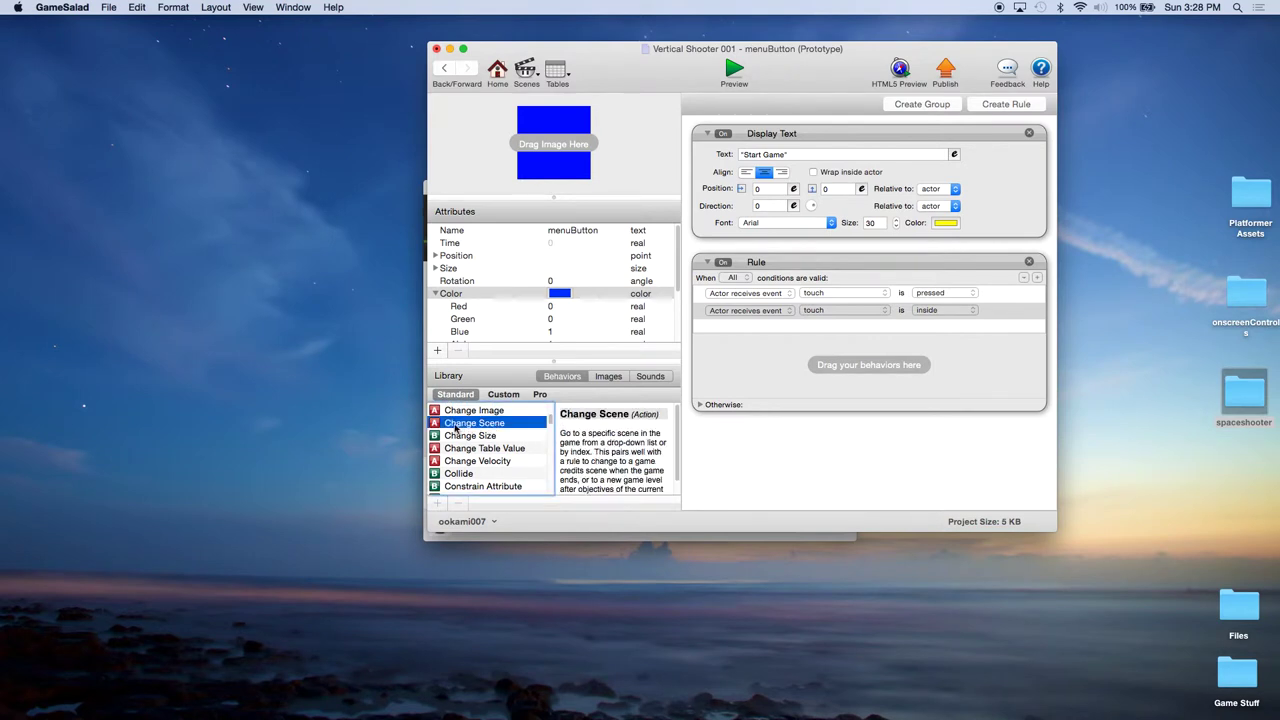
pyautogui.moveTo(455, 426); pyautogui.dragTo(757, 371)
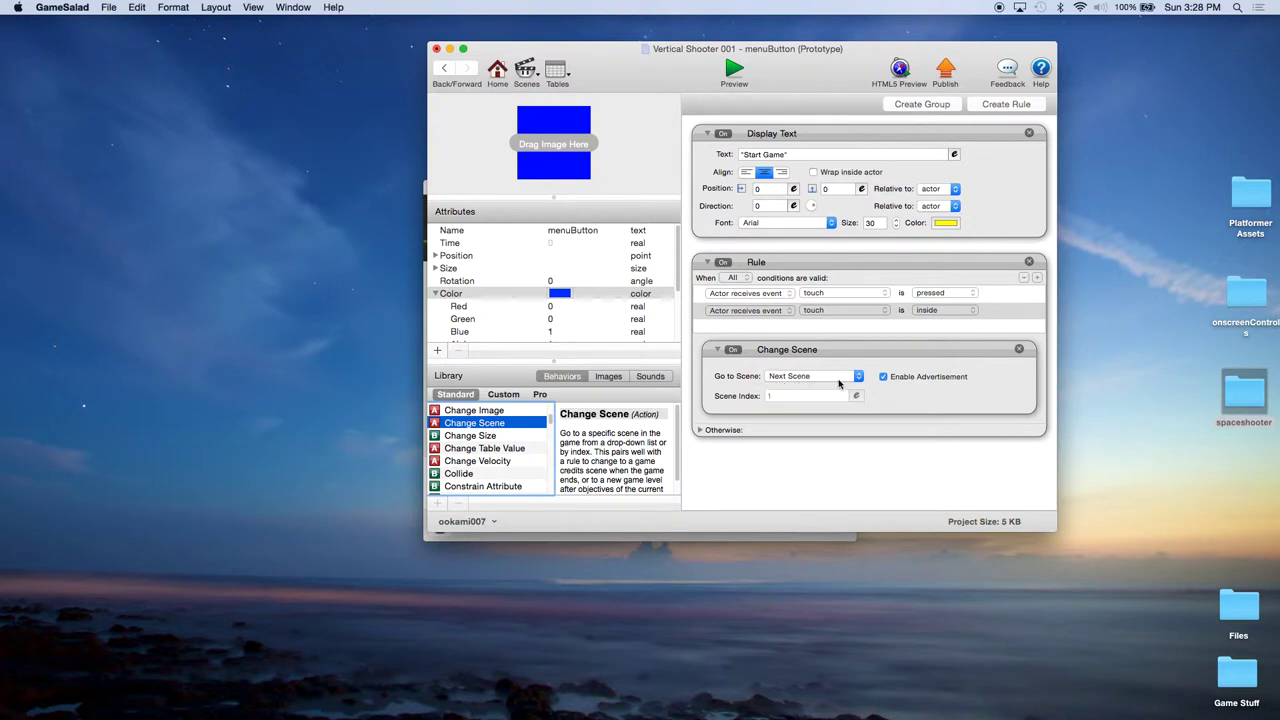
pyautogui.click(800, 377)
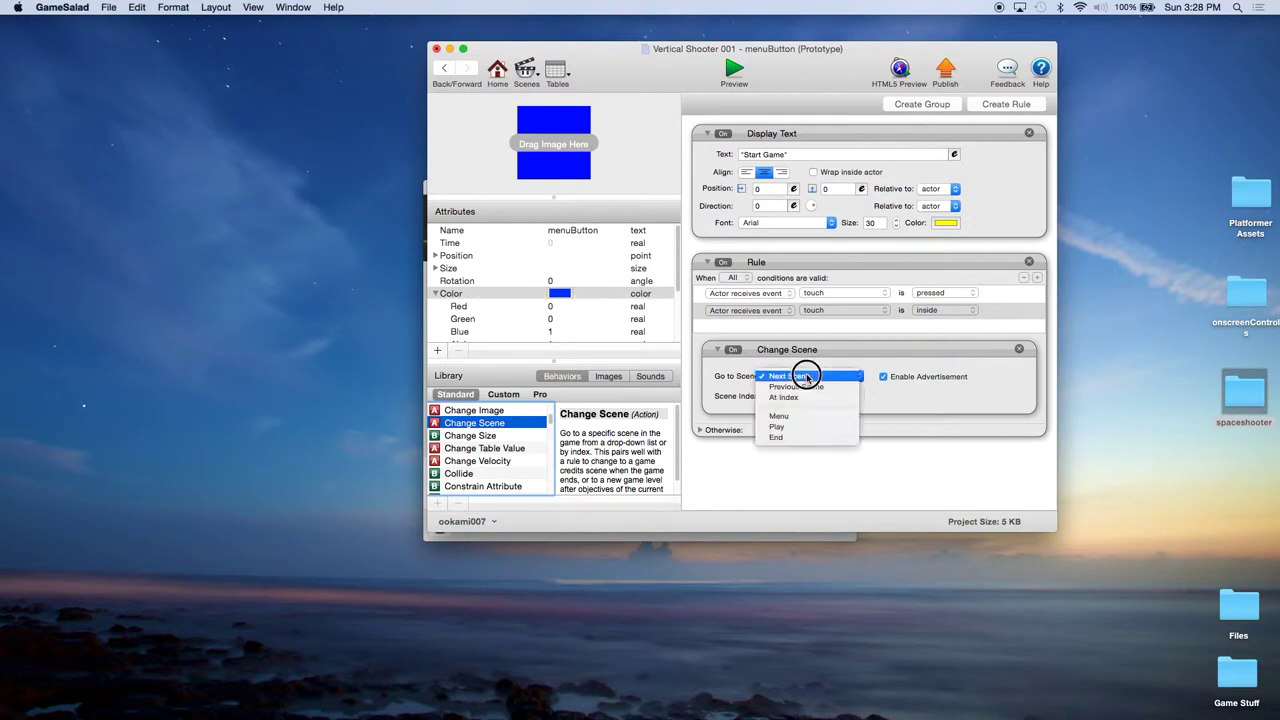
pyautogui.click(779, 428)
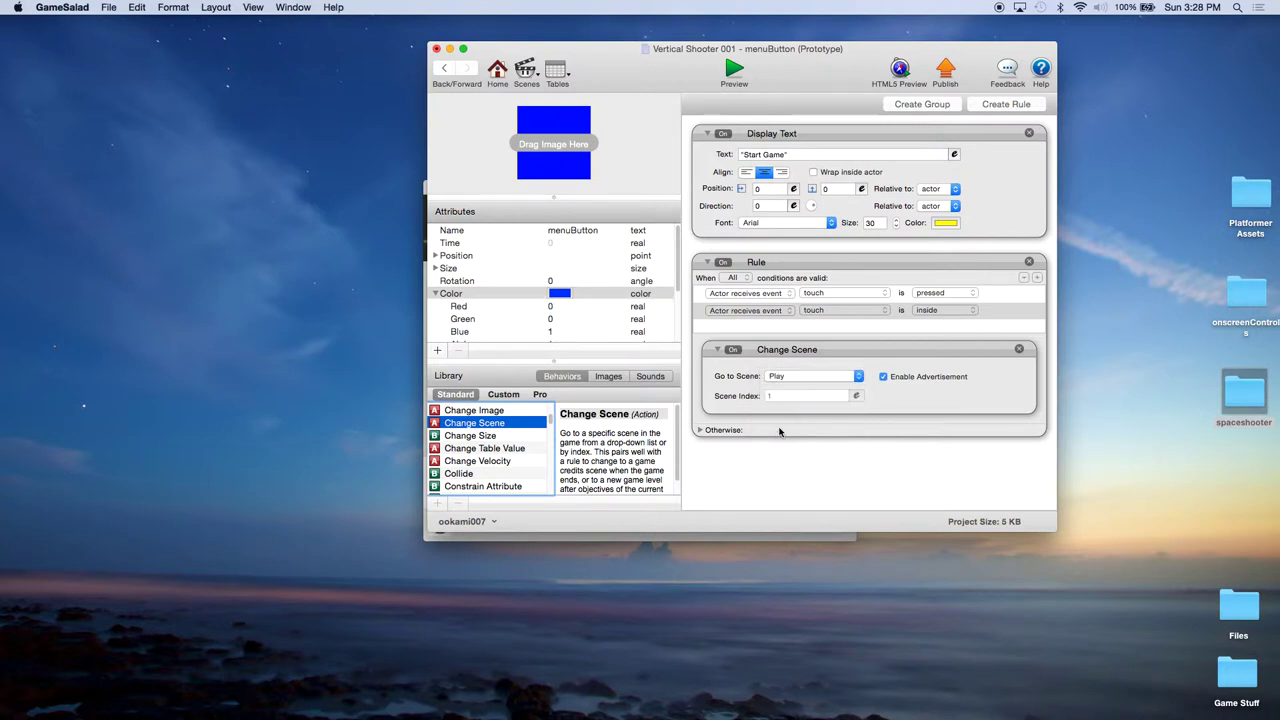
pyautogui.click(883, 377)
pyautogui.click(112, 9)
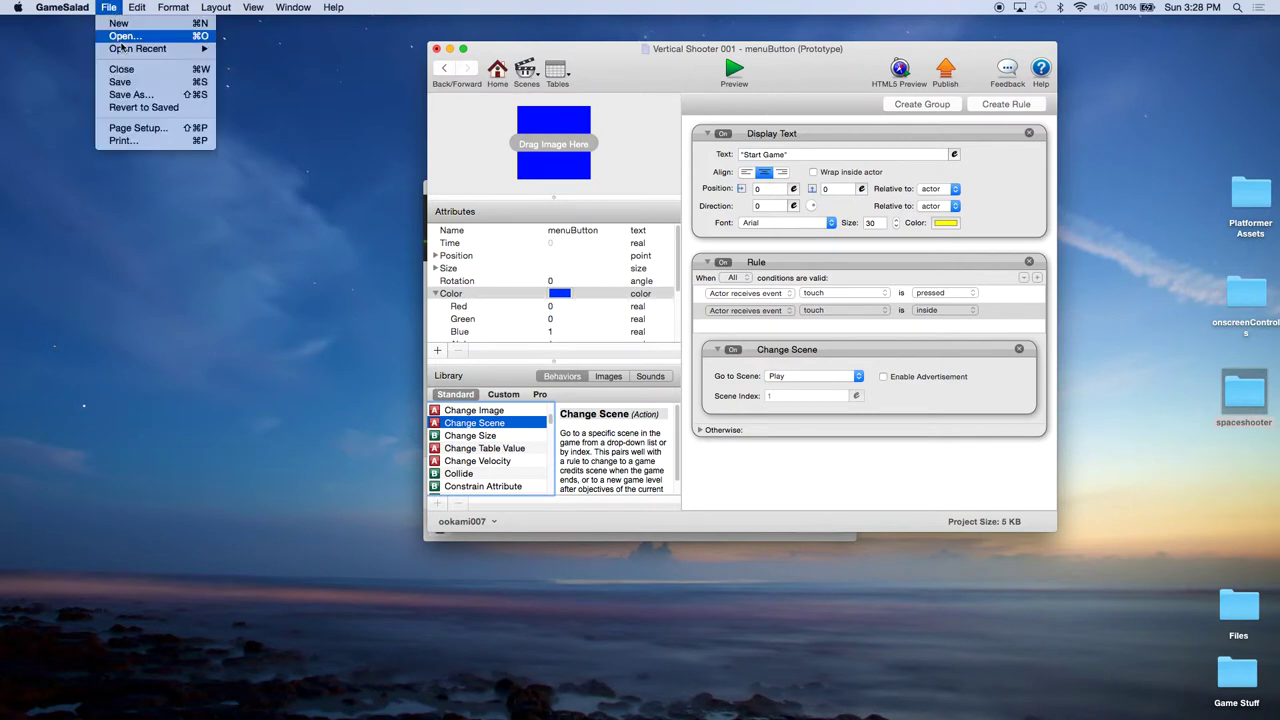
# Step: Save, preview the game and press Start Game to confirm it reaches the blank Play scene
pyautogui.click(127, 84)
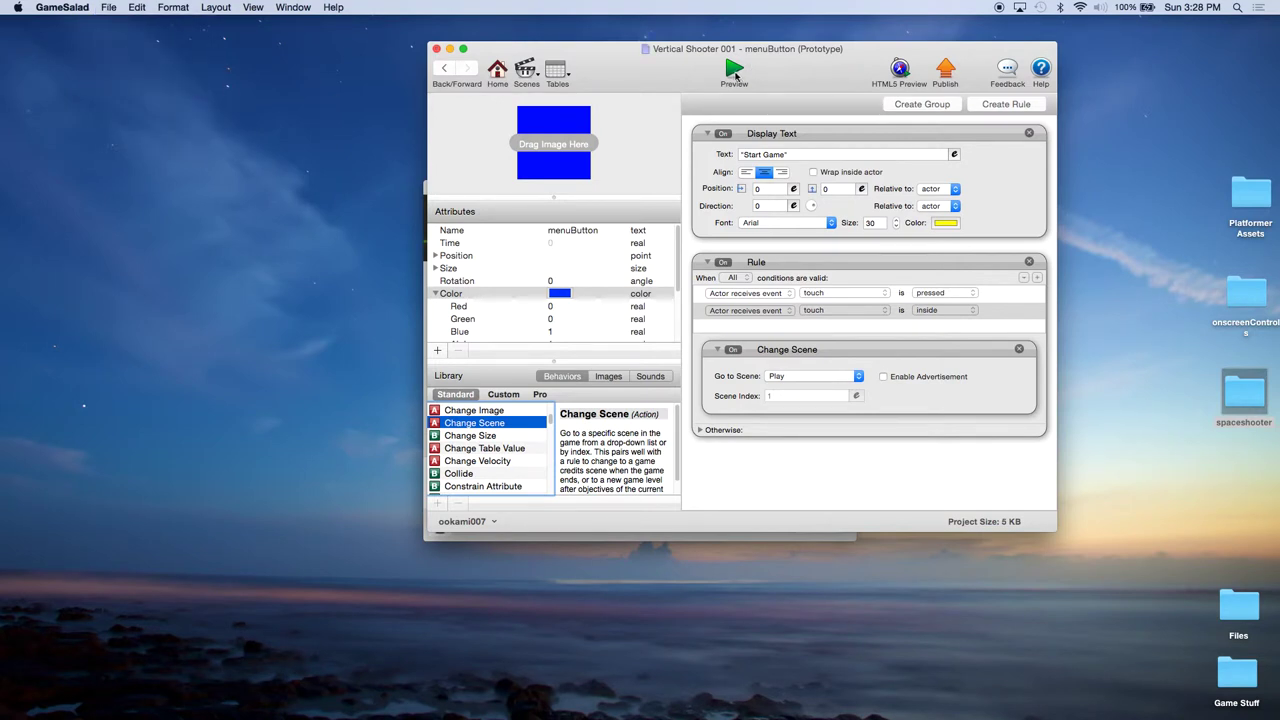
pyautogui.click(735, 72)
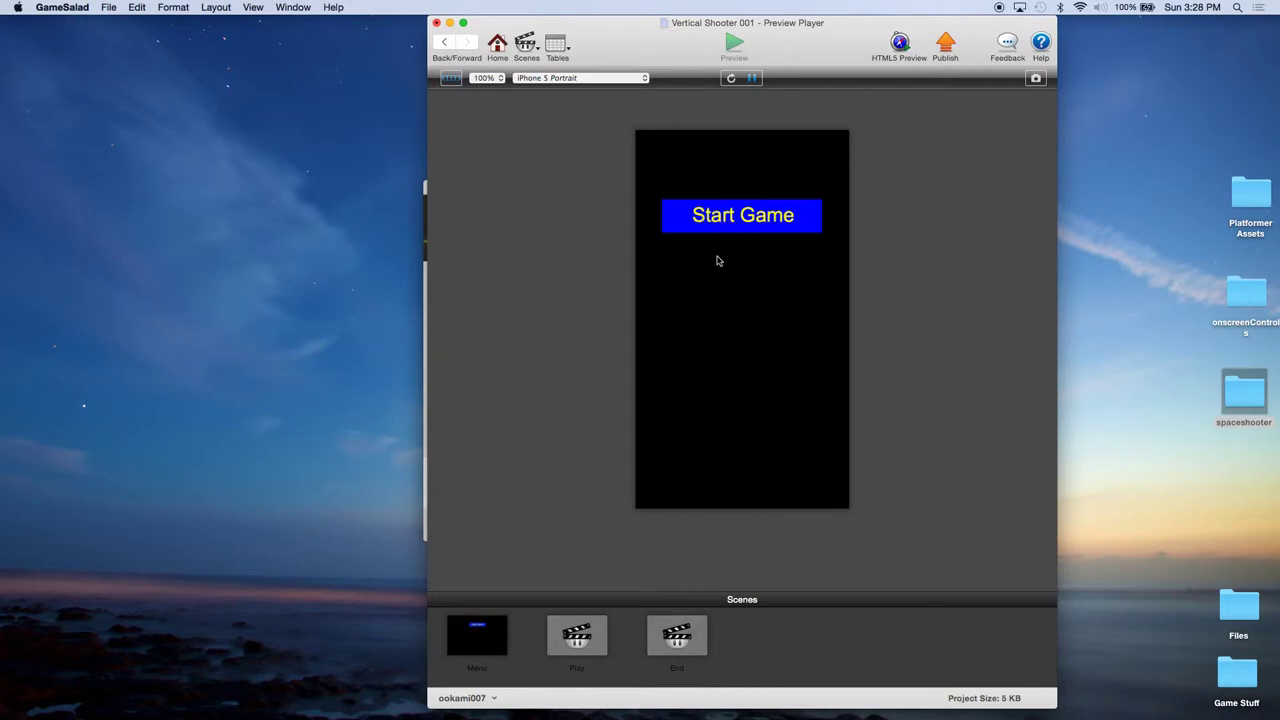
pyautogui.click(736, 224)
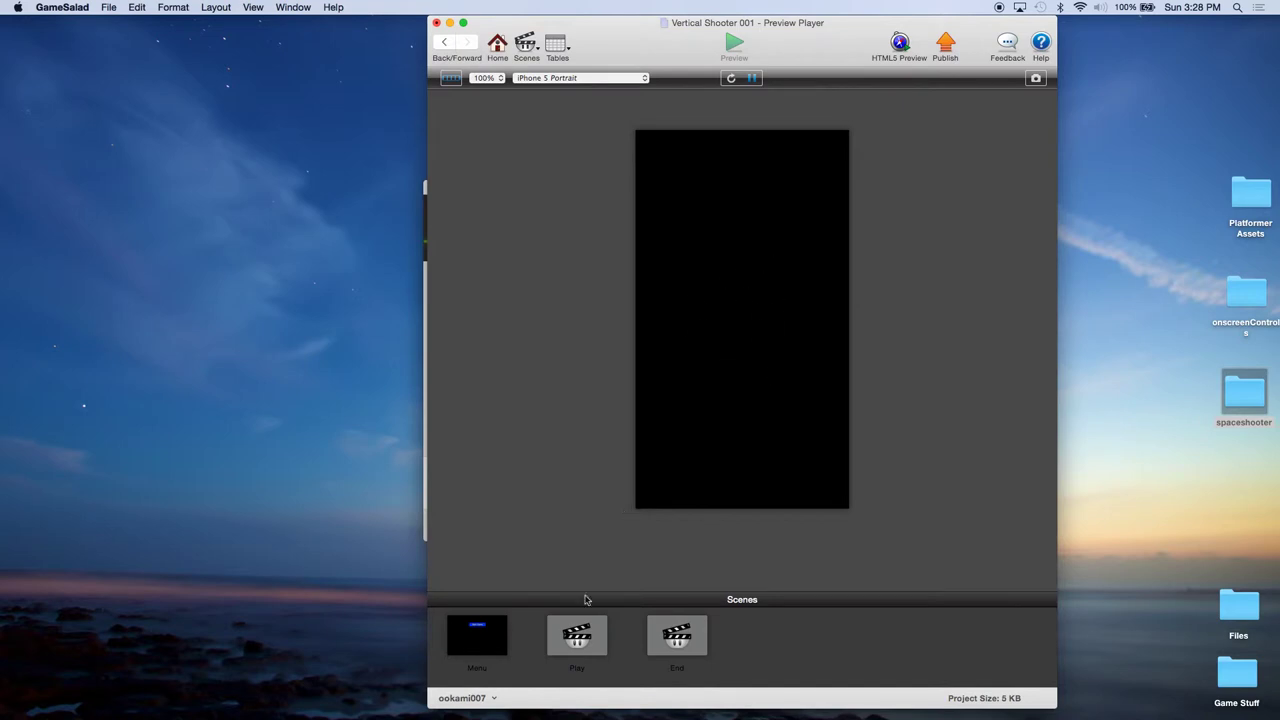
pyautogui.click(498, 46)
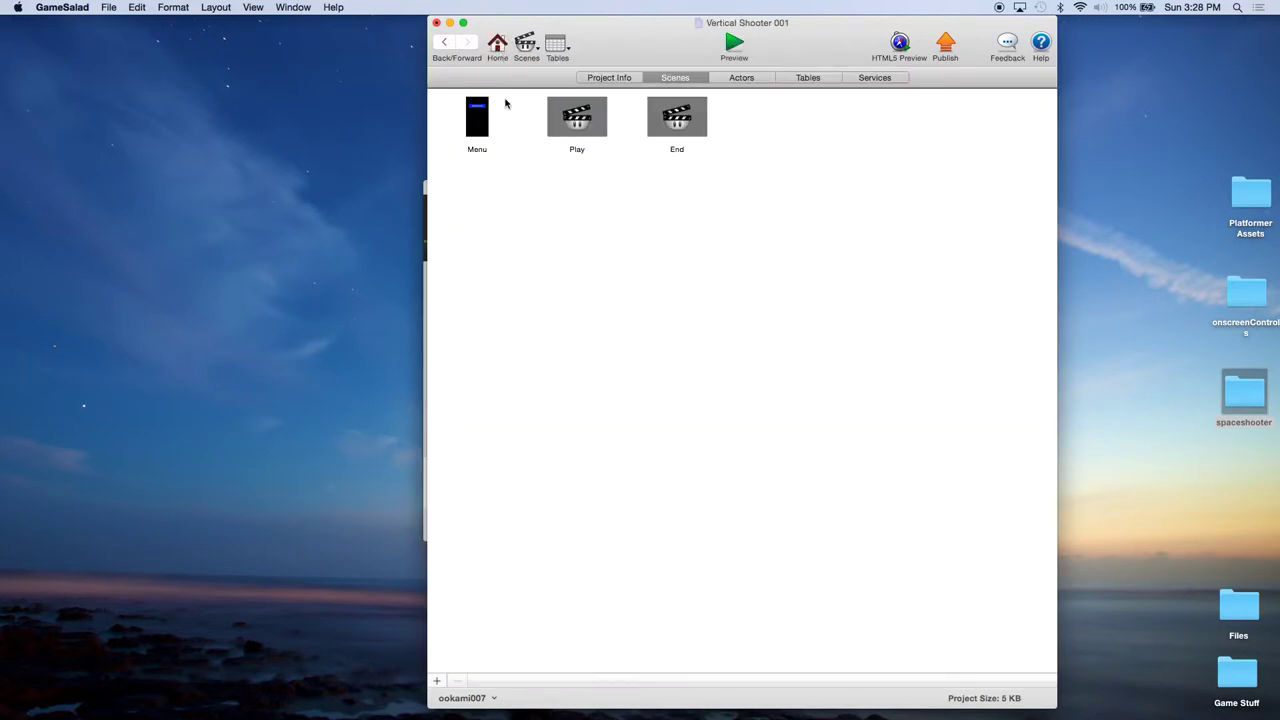
# Step: In the Play scene, add a new actor, rename Actor 1 to 'Player', and open its editor
pyautogui.doubleClick(574, 128)
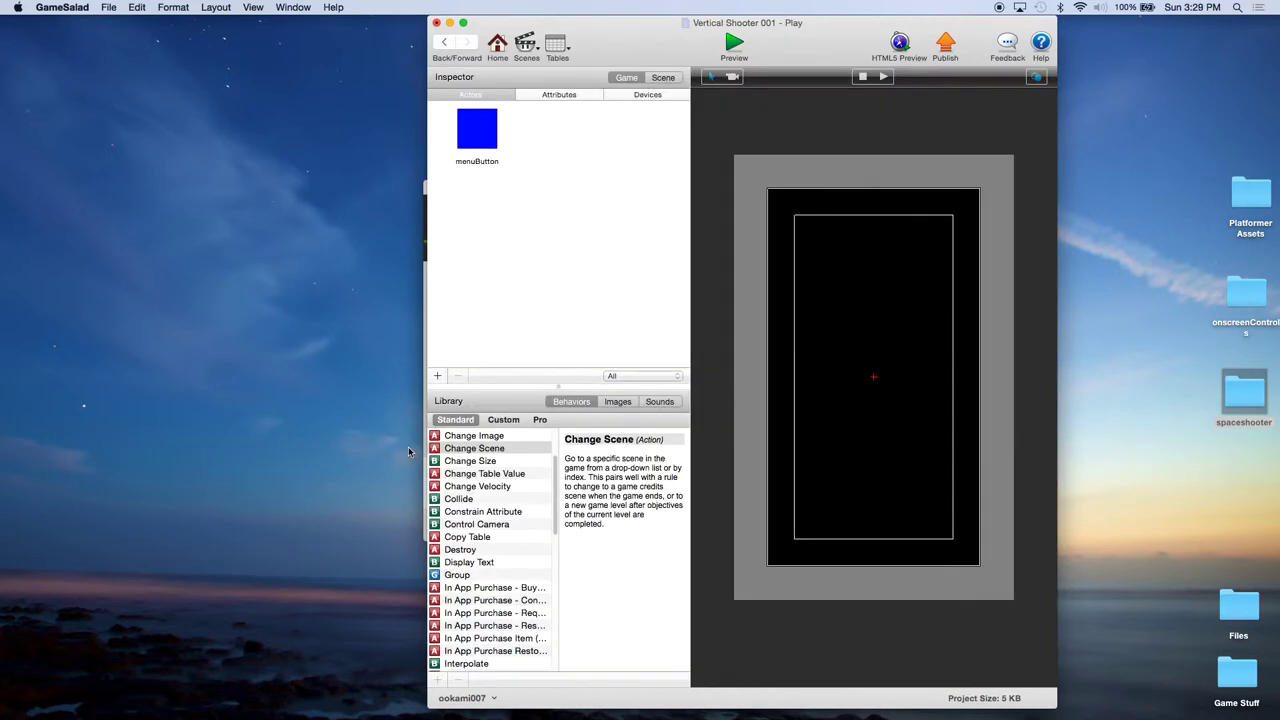
pyautogui.click(437, 376)
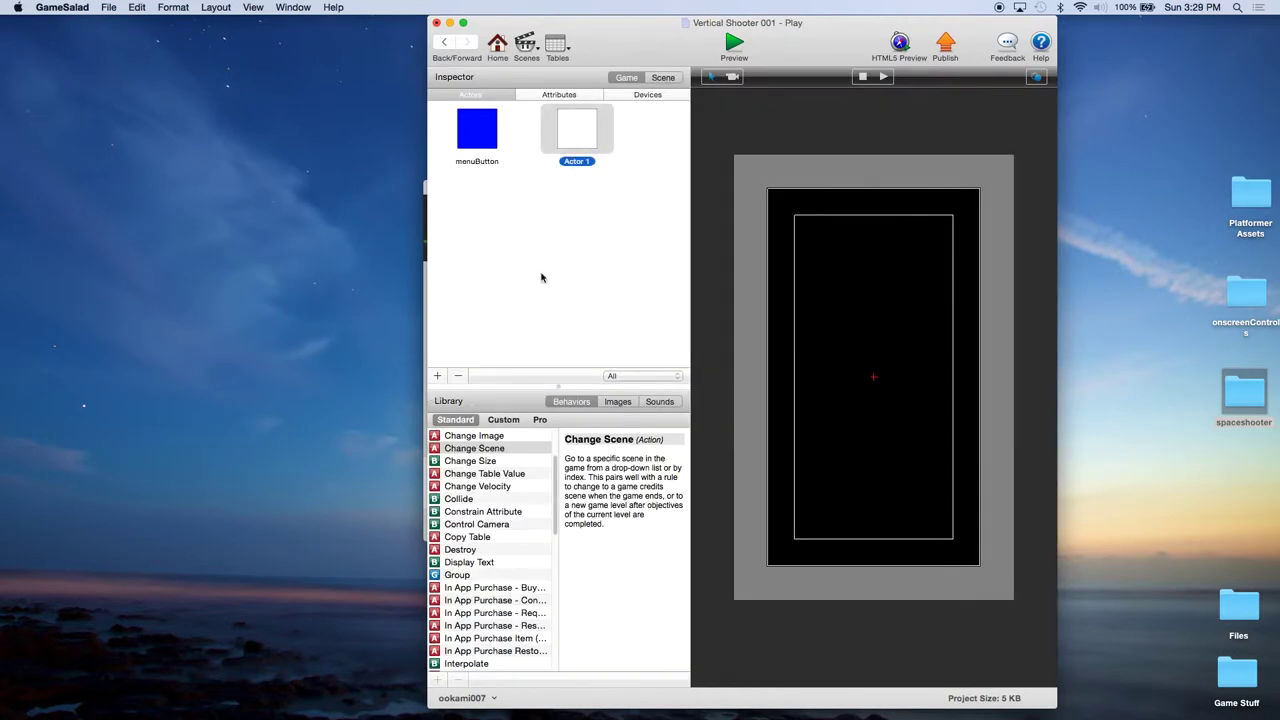
pyautogui.click(585, 161)
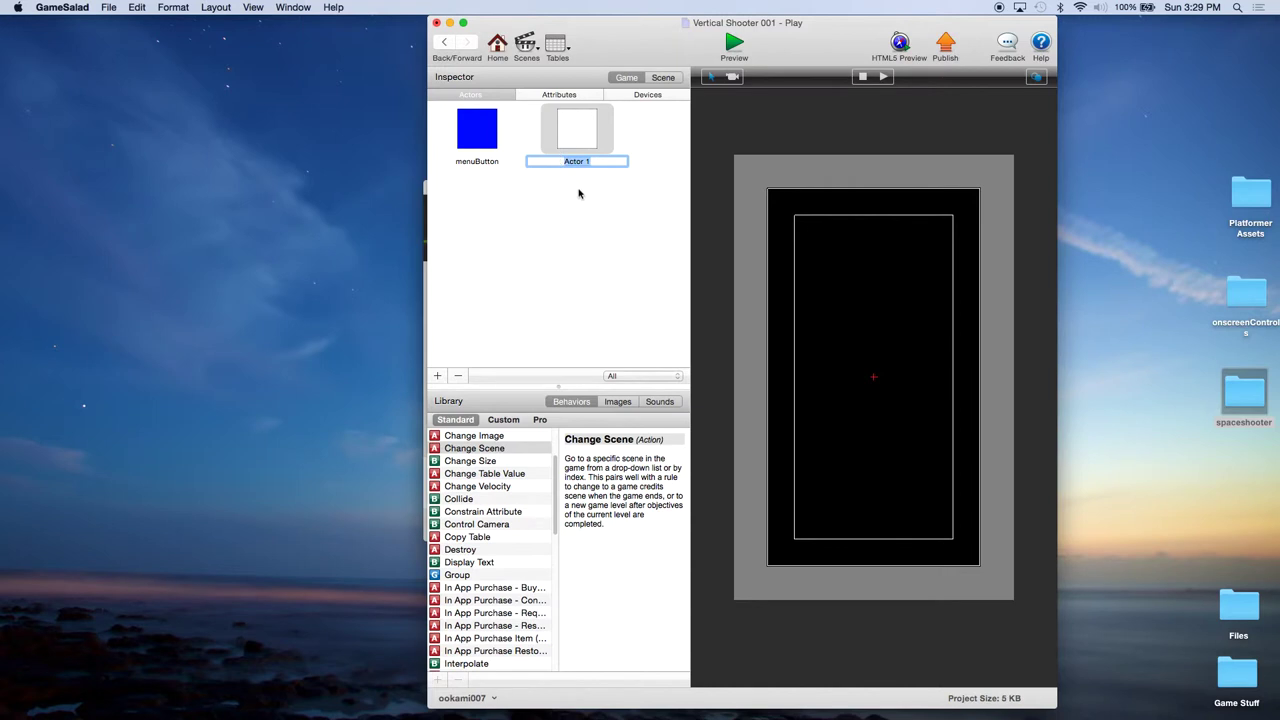
pyautogui.write('Player')
pyautogui.click(573, 210)
pyautogui.doubleClick(577, 130)
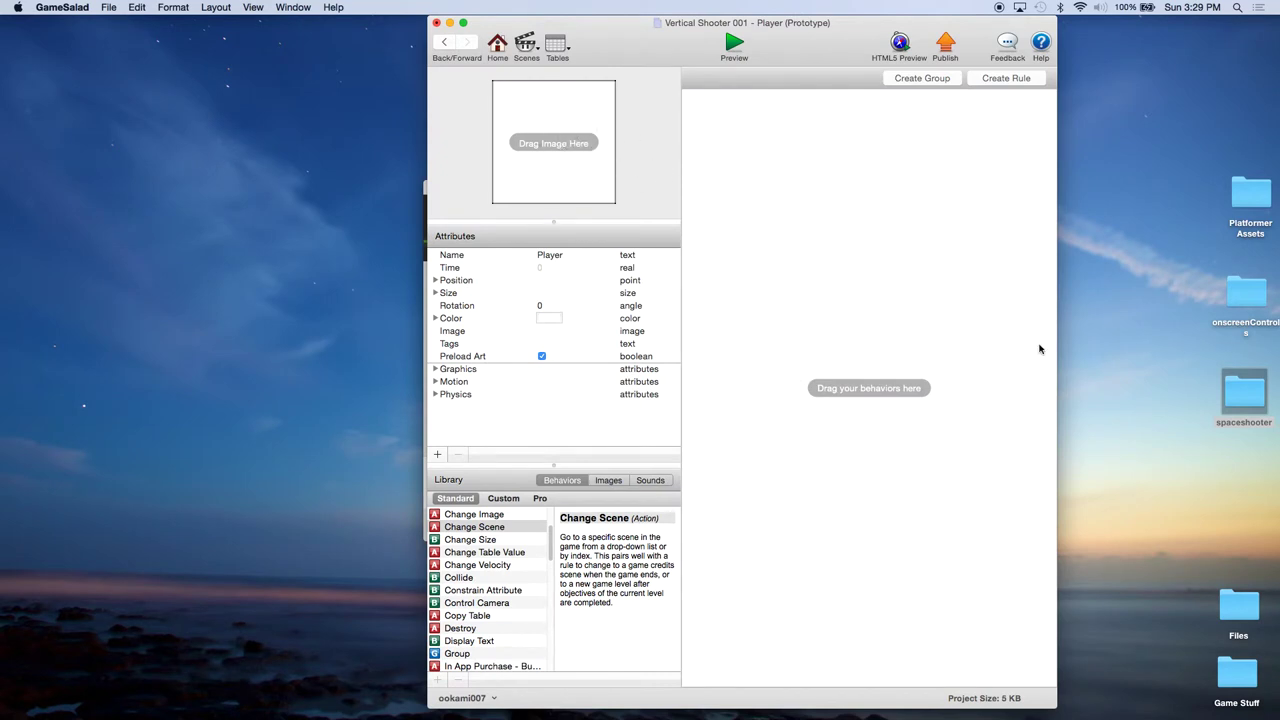
pyautogui.doubleClick(1252, 395)
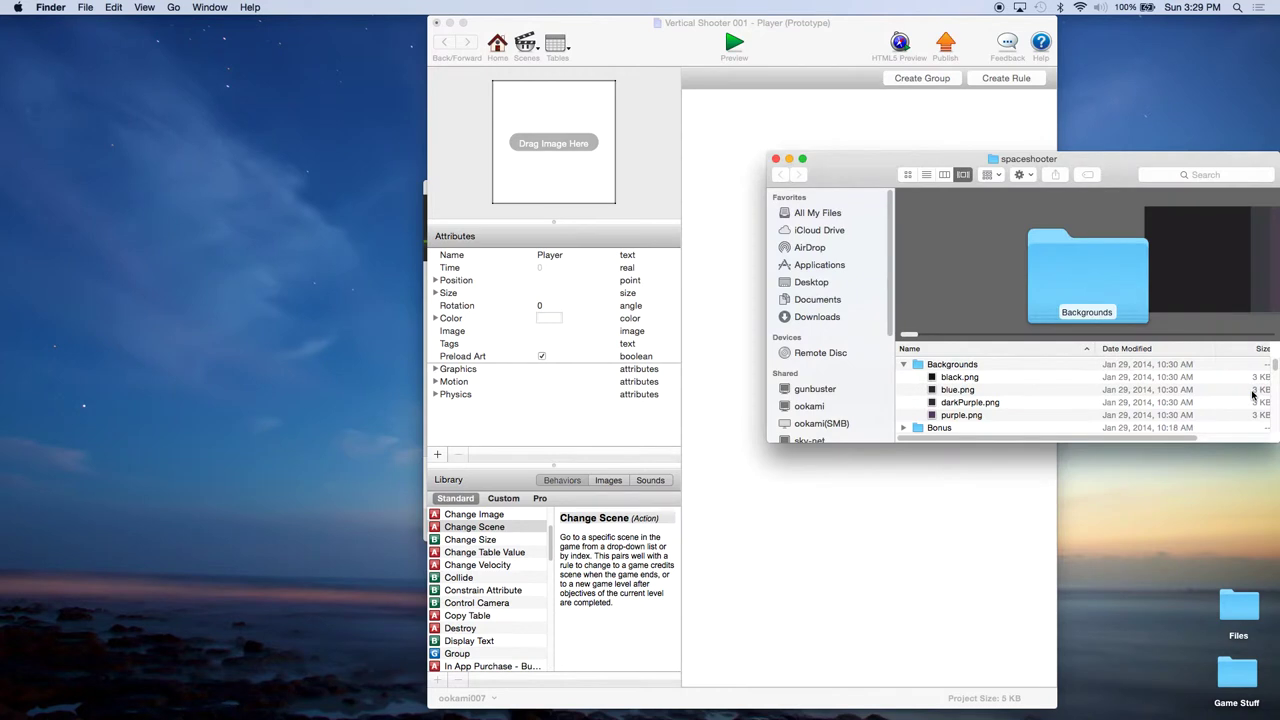
# Step: Find playerShip1_green.png in the spaceshooter PNG folder and drag it onto the Player actor's image well
pyautogui.click(904, 364)
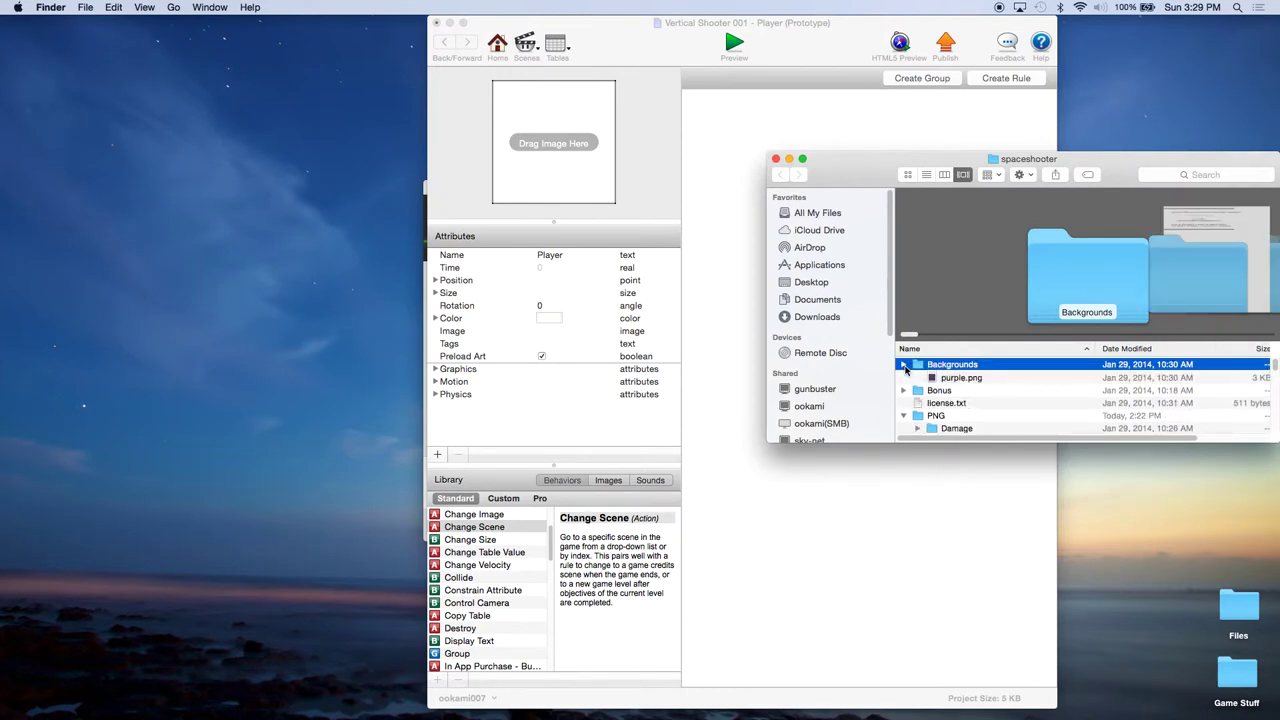
pyautogui.scroll(-5, 975, 392)
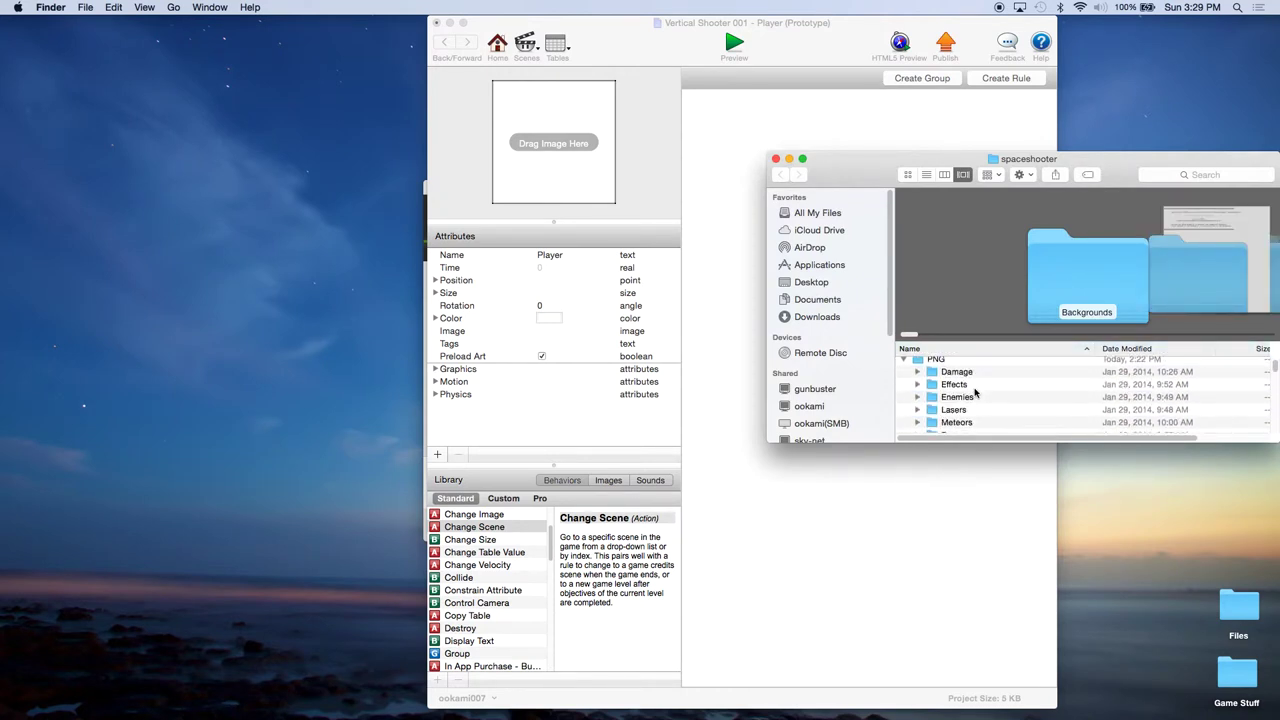
pyautogui.scroll(-5, 975, 392)
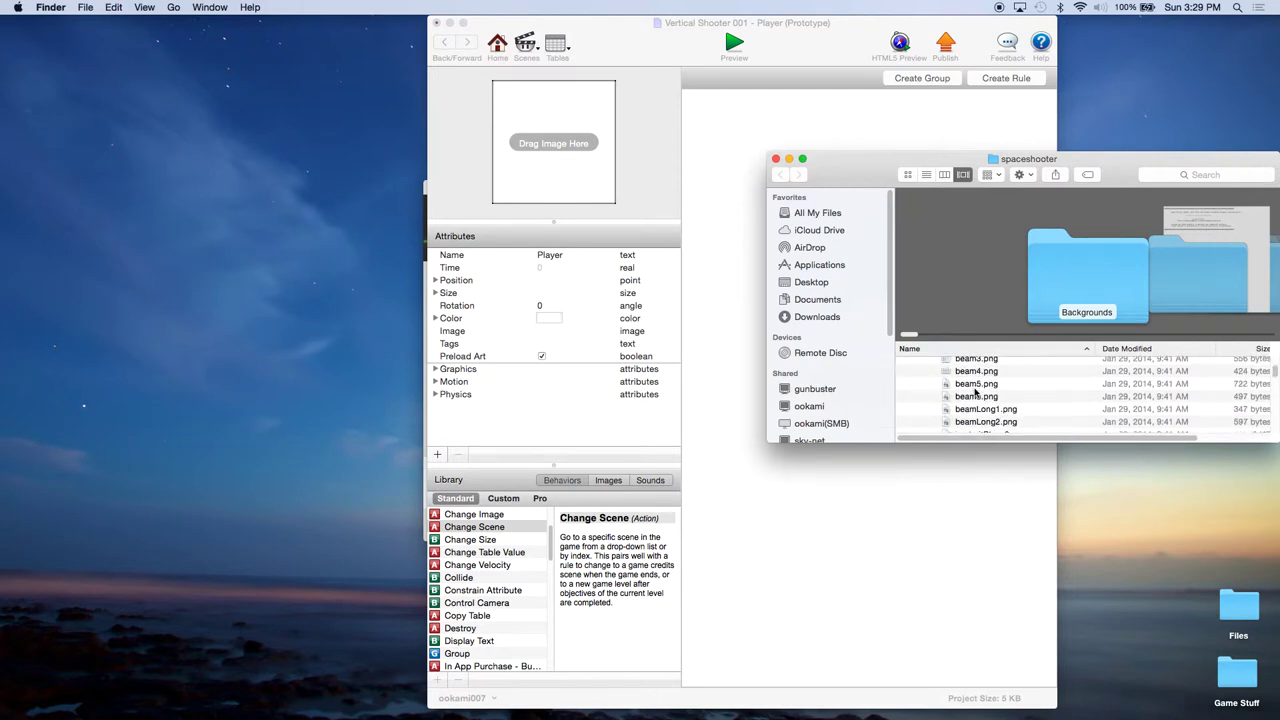
pyautogui.scroll(5, 975, 392)
pyautogui.scroll(1, 975, 392)
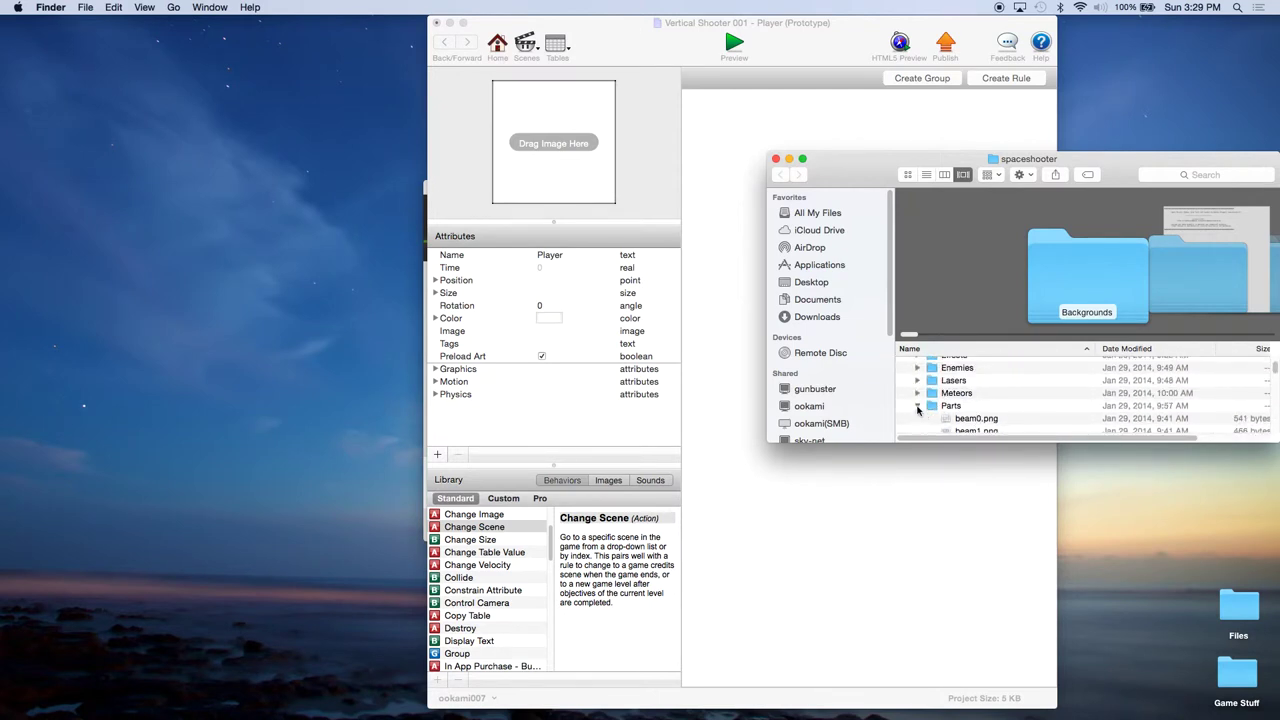
pyautogui.click(918, 406)
pyautogui.scroll(-1, 985, 406)
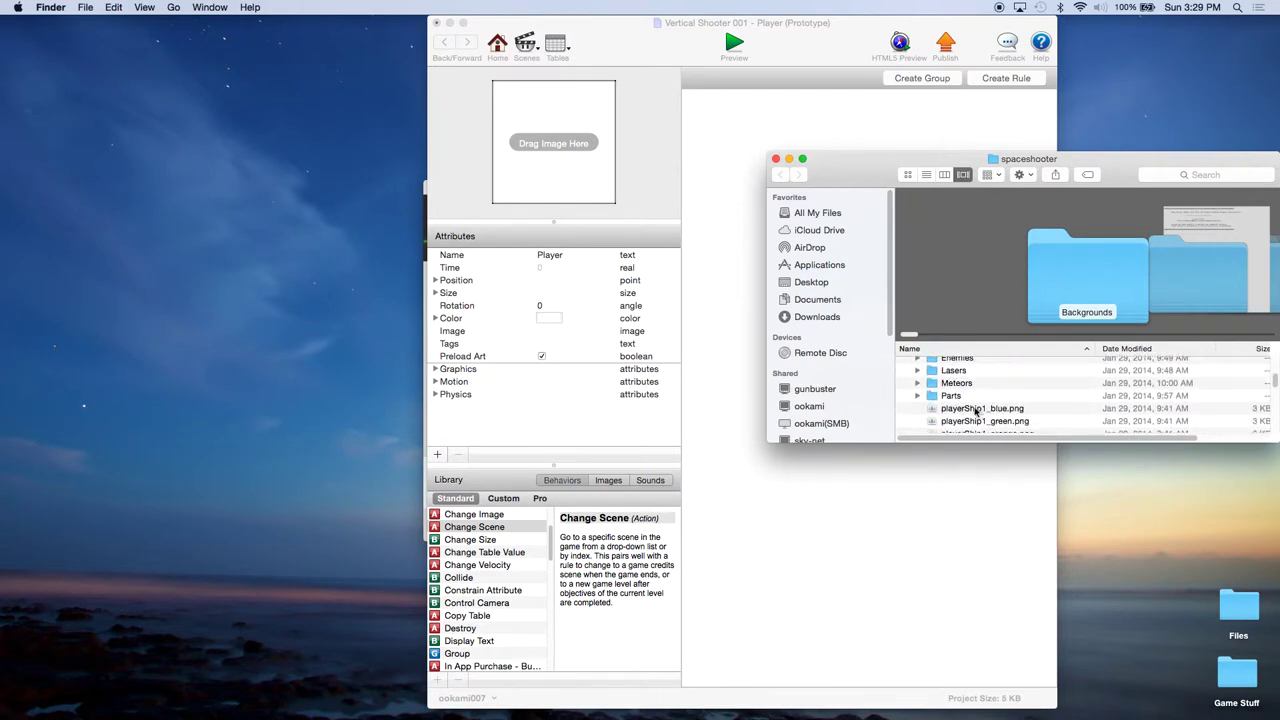
pyautogui.scroll(-1, 975, 411)
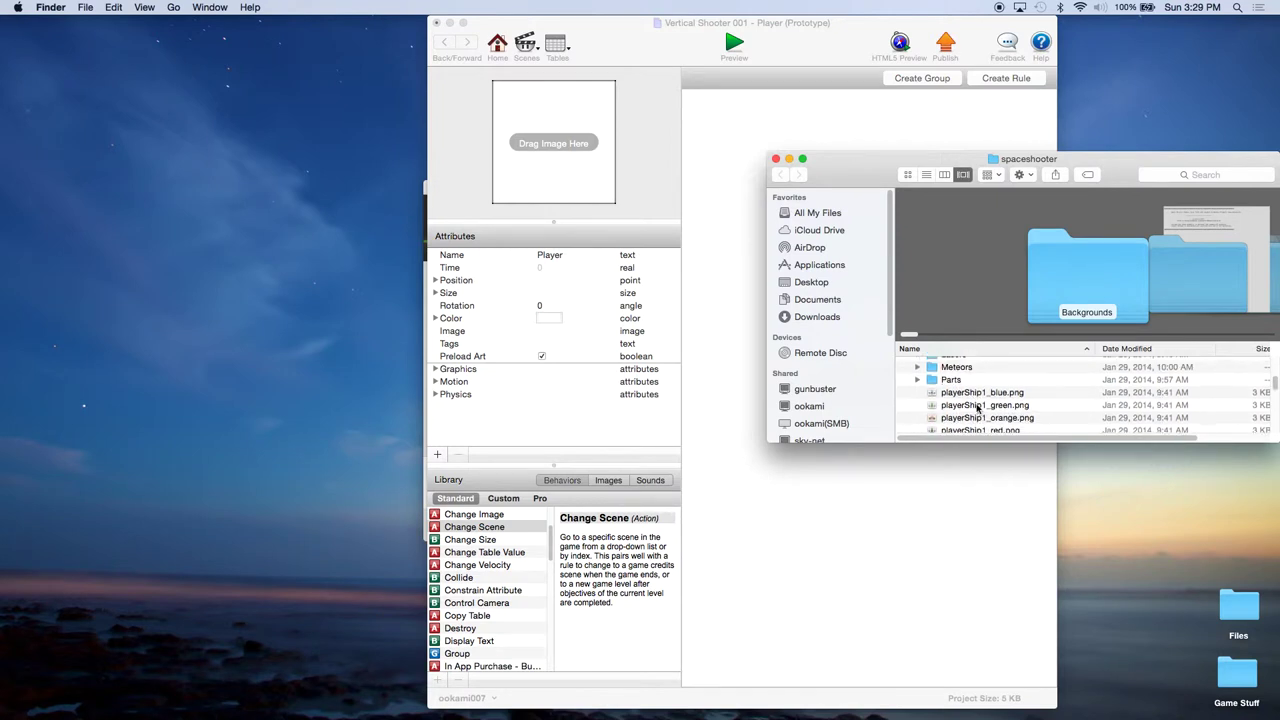
pyautogui.scroll(-1, 977, 412)
pyautogui.click(963, 404)
pyautogui.moveTo(963, 404); pyautogui.dragTo(588, 185)
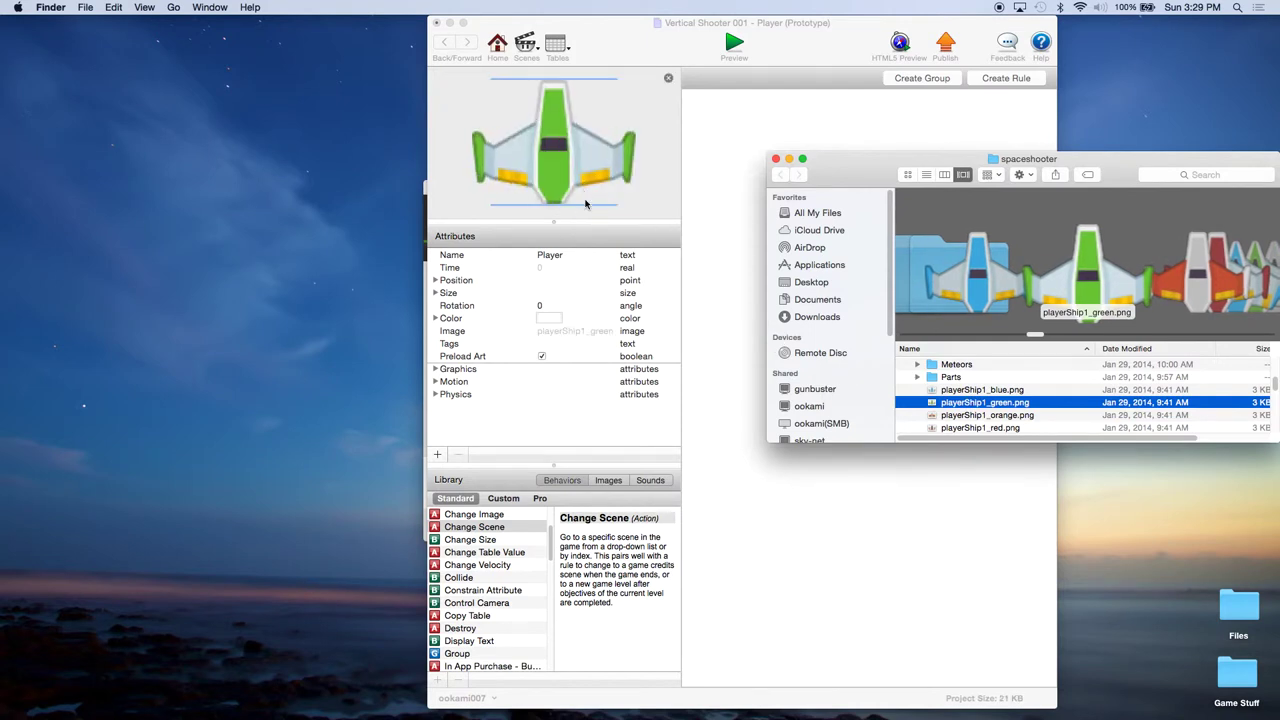
# Step: Open playerShip1_green.png in Preview and check its size with Adjust Size: 99 by 75 pixels
pyautogui.doubleClick(1002, 405)
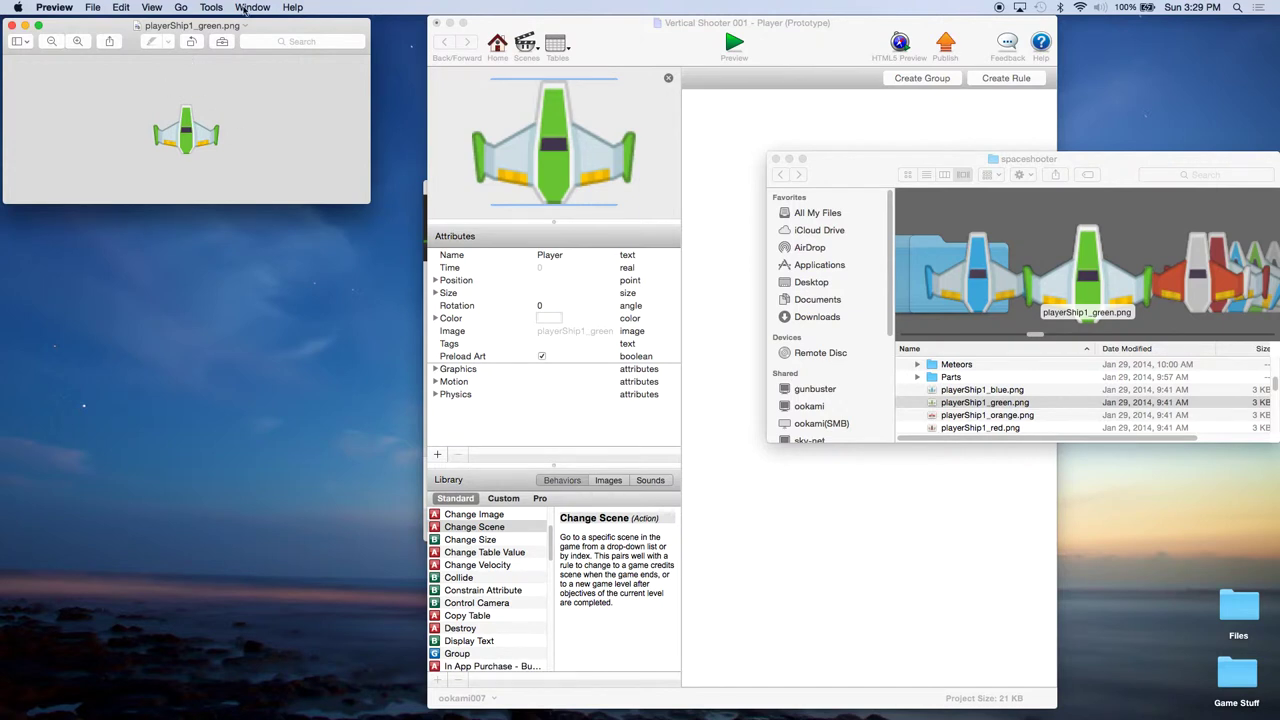
pyautogui.click(210, 7)
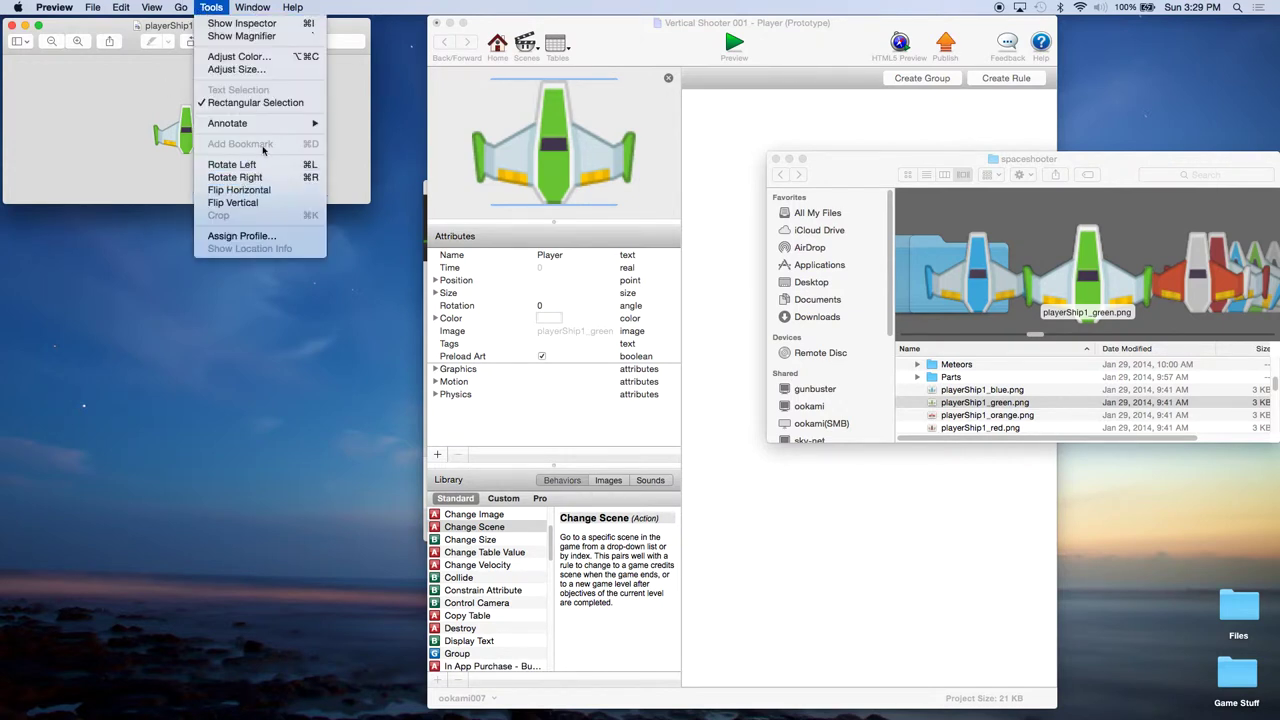
pyautogui.click(264, 70)
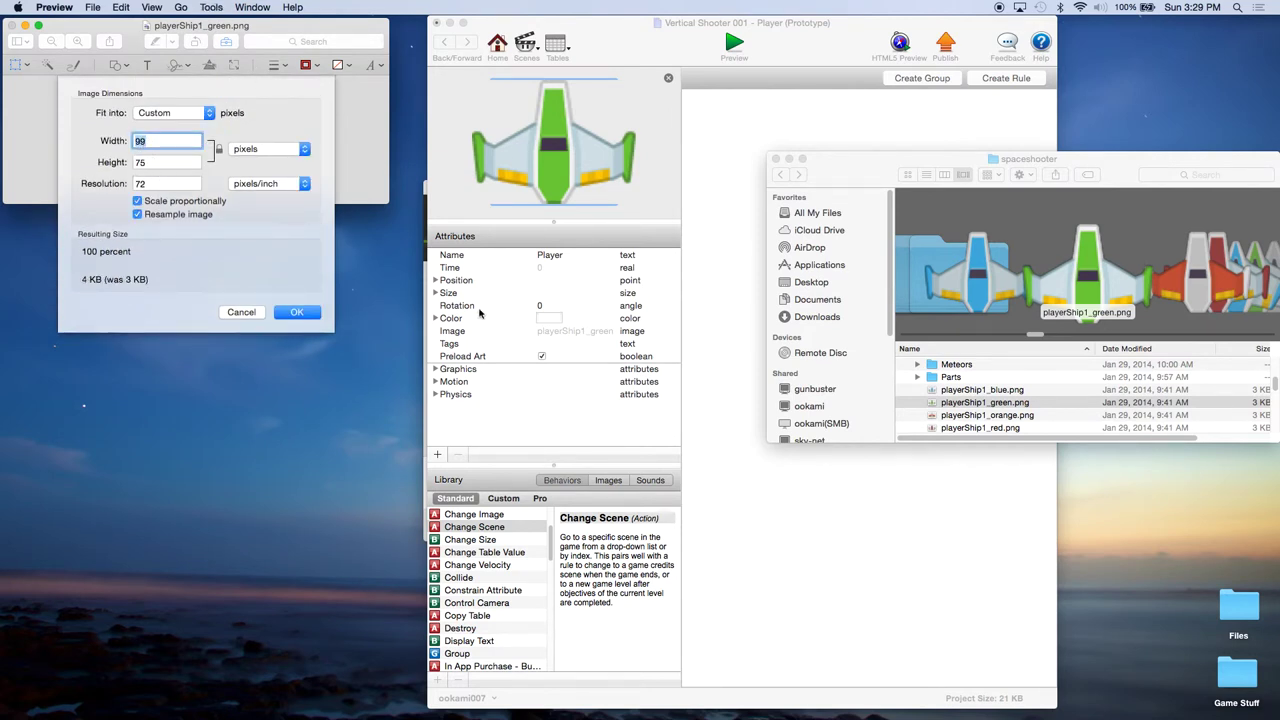
pyautogui.click(436, 293)
pyautogui.click(436, 293)
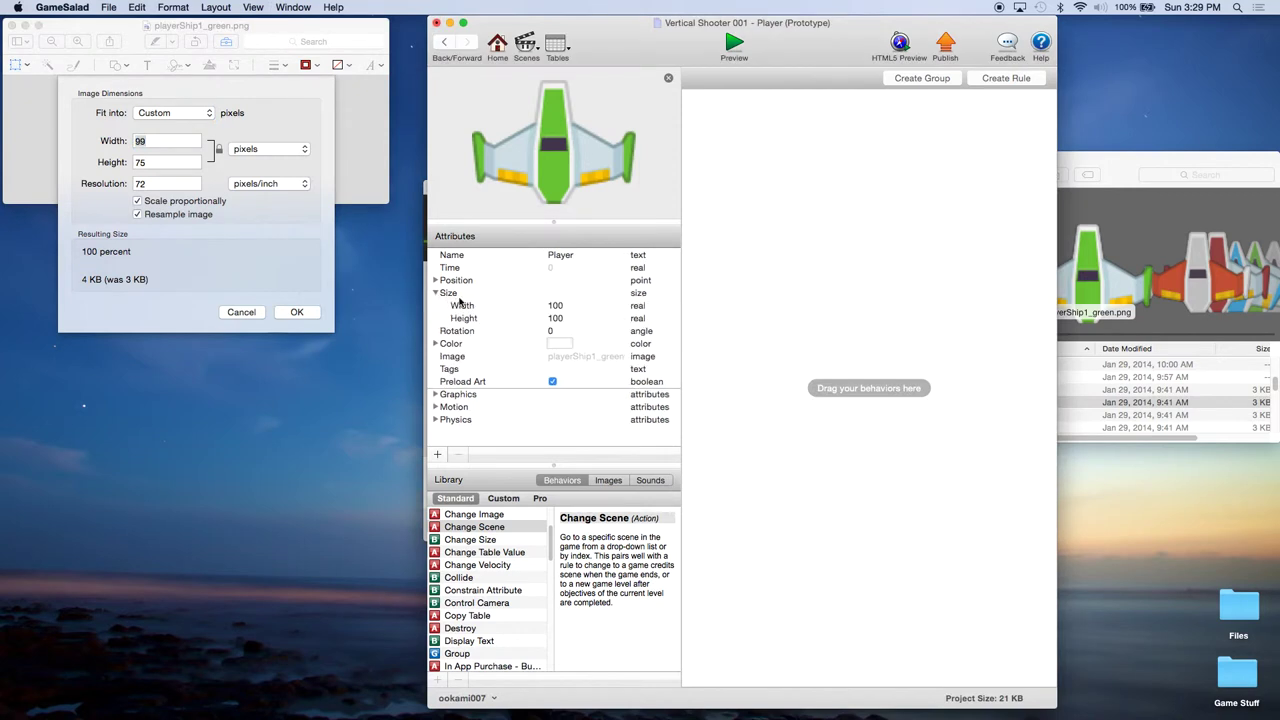
# Step: Set the Player actor's width to 99 and height to 75, then cancel Image Dimensions and close Preview
pyautogui.click(560, 305)
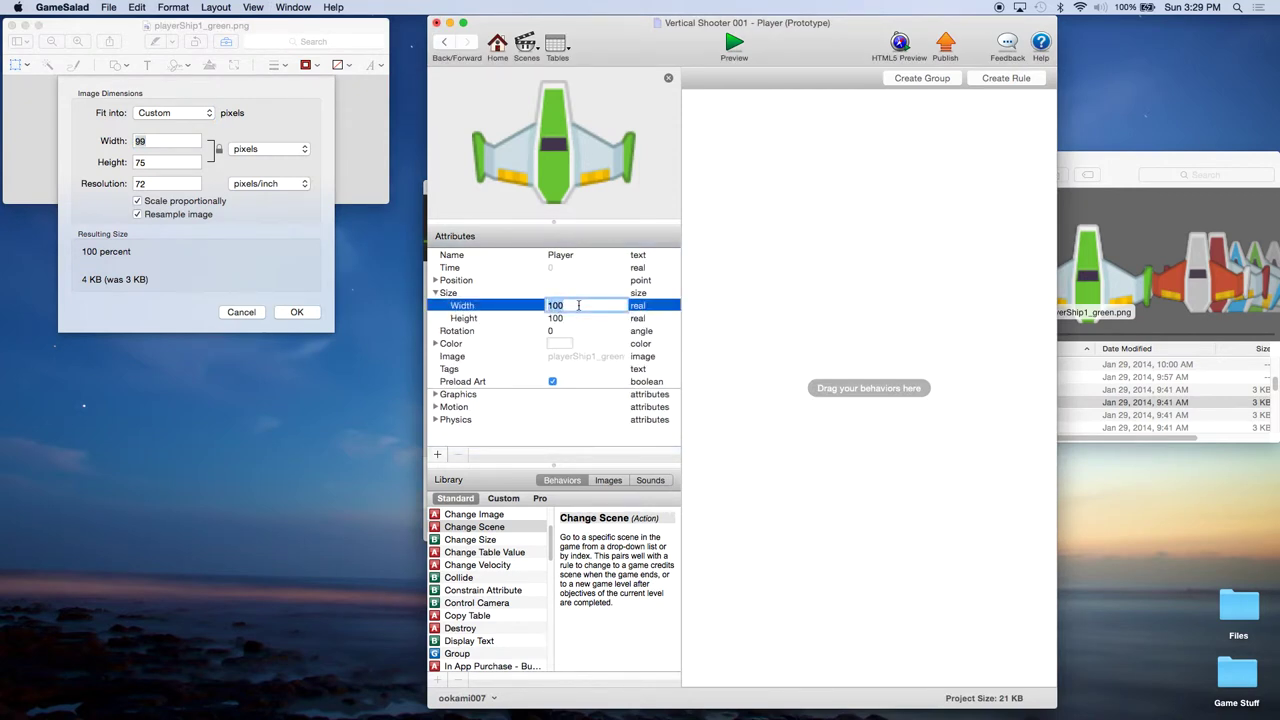
pyautogui.write('99')
pyautogui.click(565, 318)
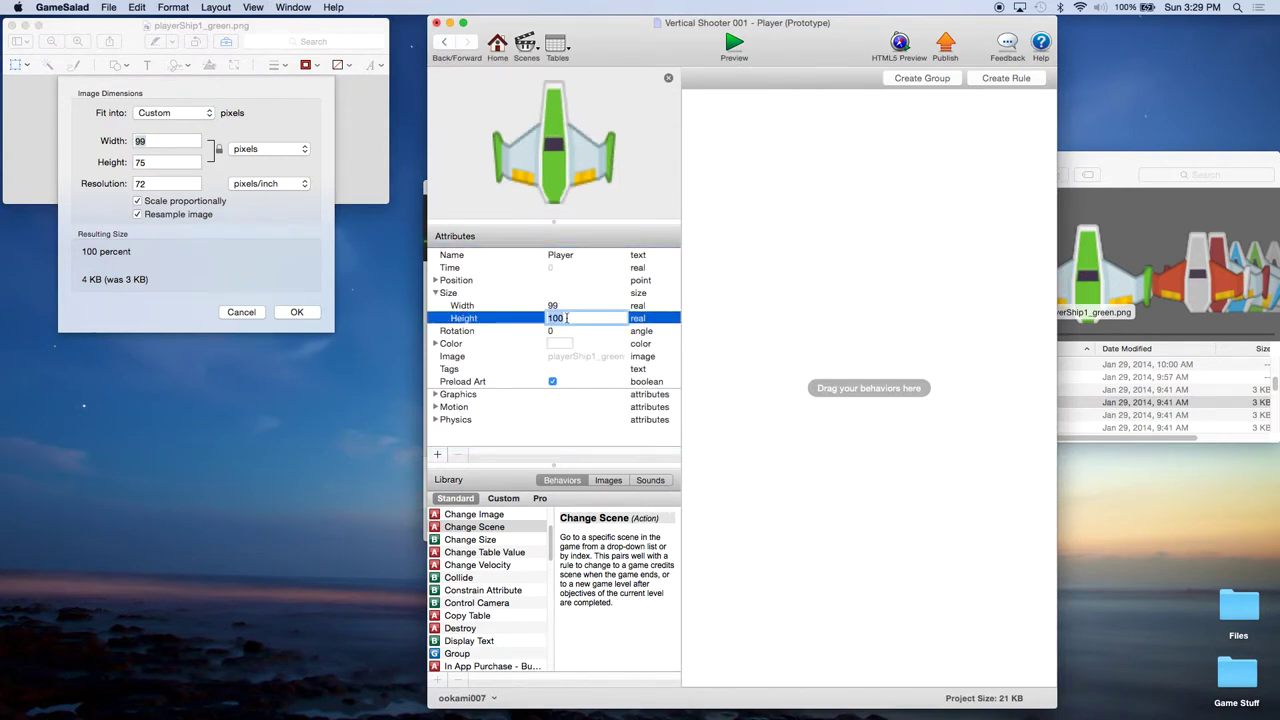
pyautogui.write('75')
pyautogui.click(566, 307)
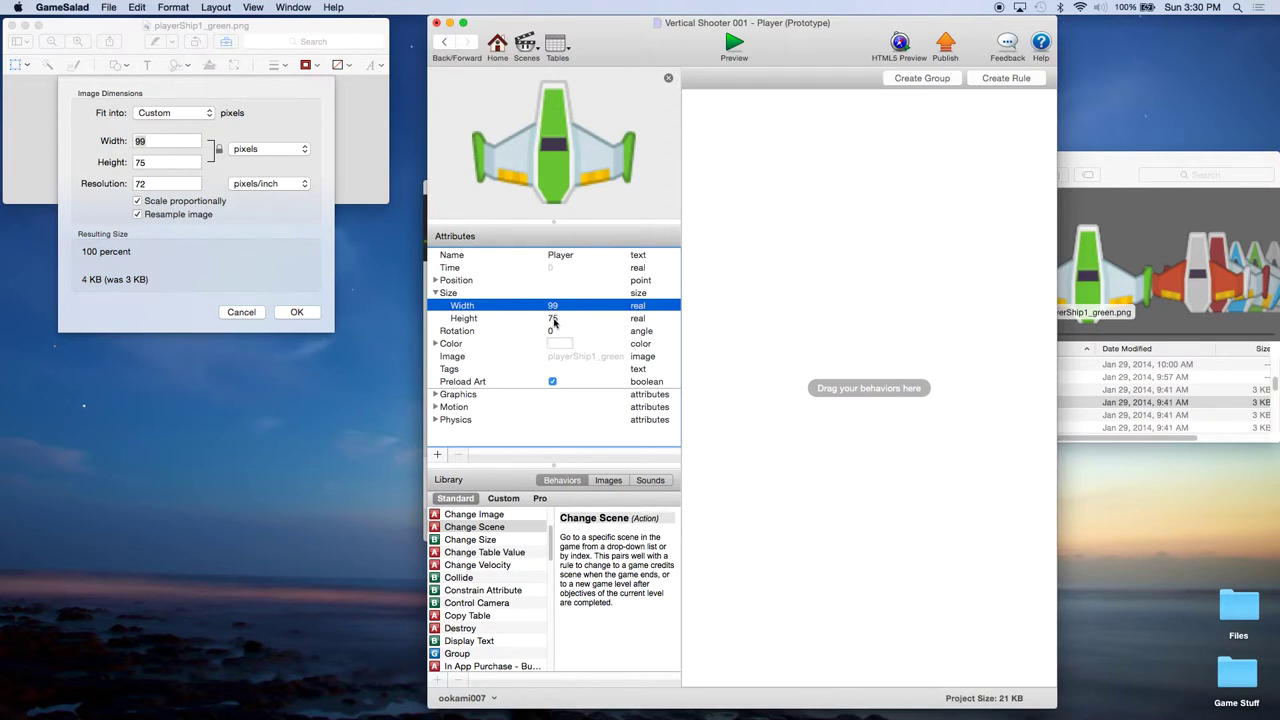
pyautogui.click(241, 312)
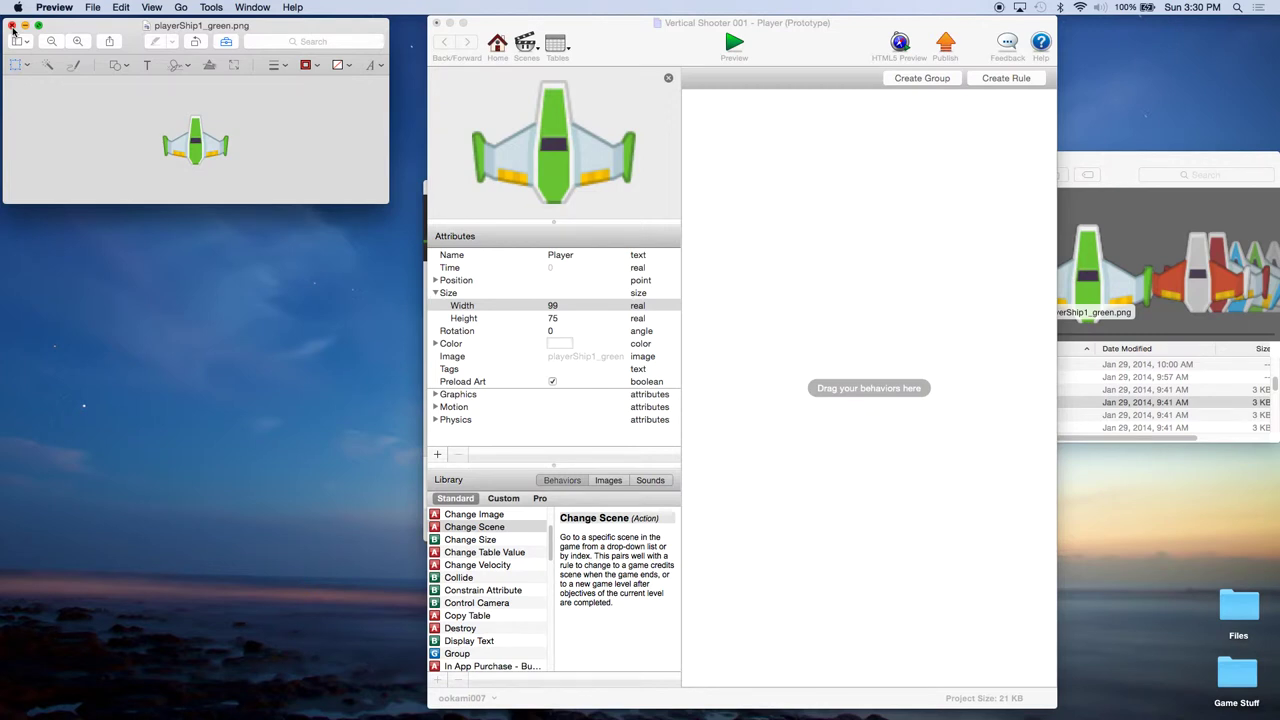
pyautogui.click(12, 26)
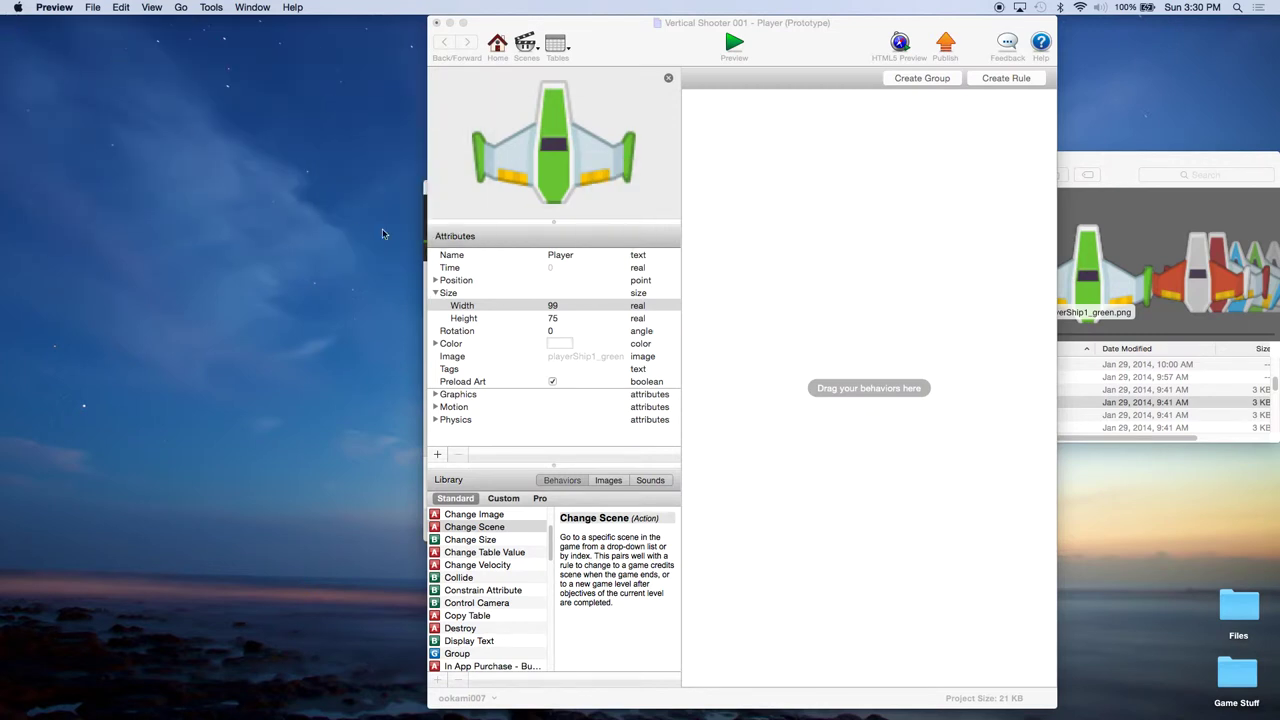
# Step: Switch to the Play scene, drag the Player ship to the bottom of the stage, and save
pyautogui.click(526, 45)
pyautogui.click(557, 92)
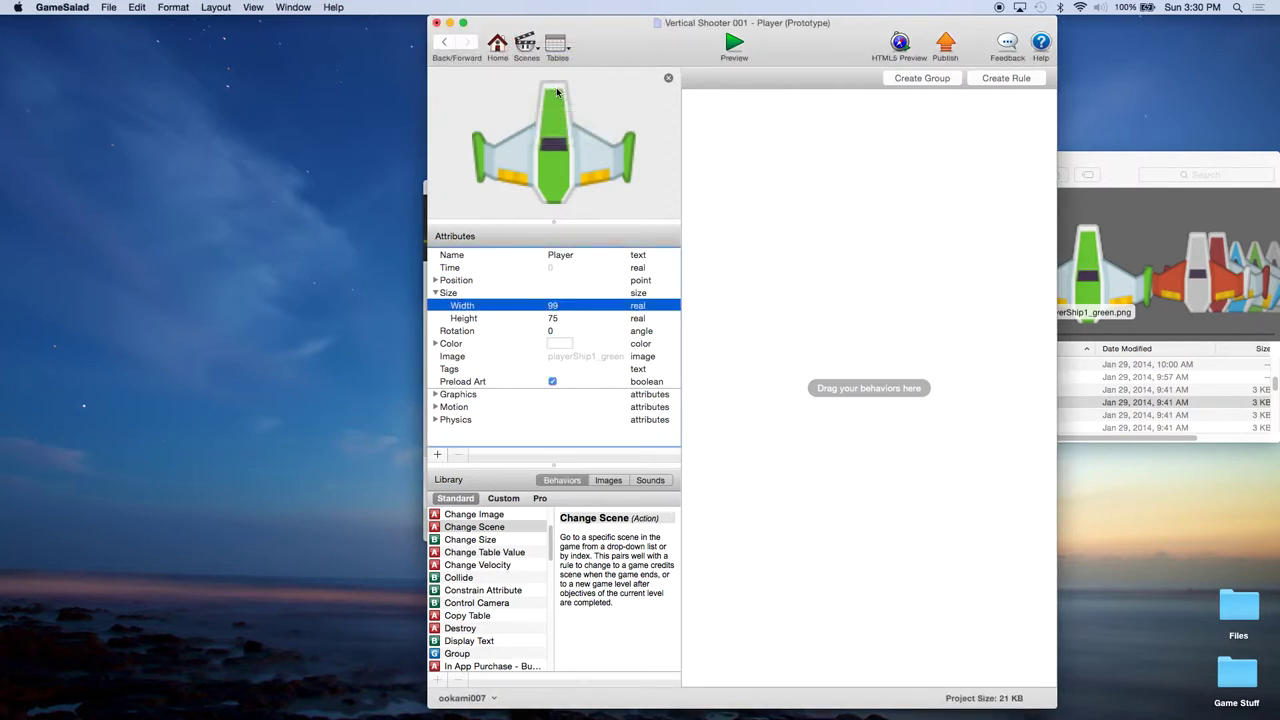
pyautogui.click(581, 141)
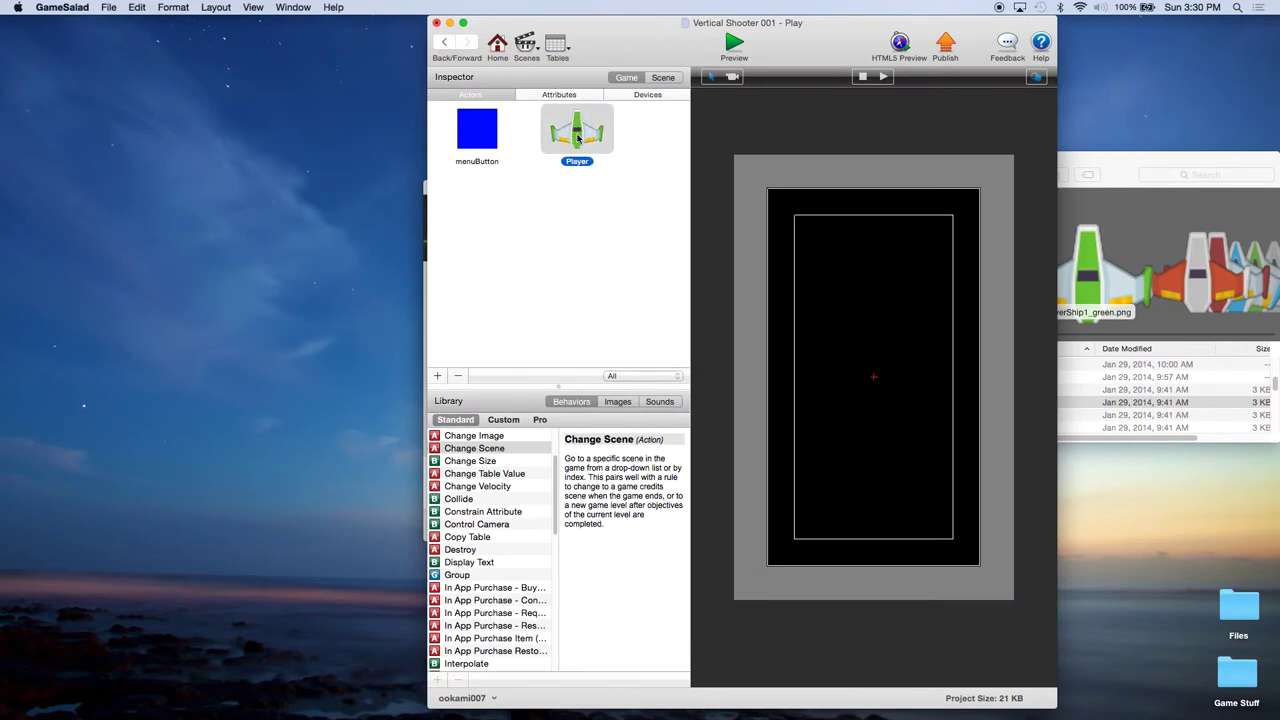
pyautogui.moveTo(578, 139); pyautogui.dragTo(871, 543)
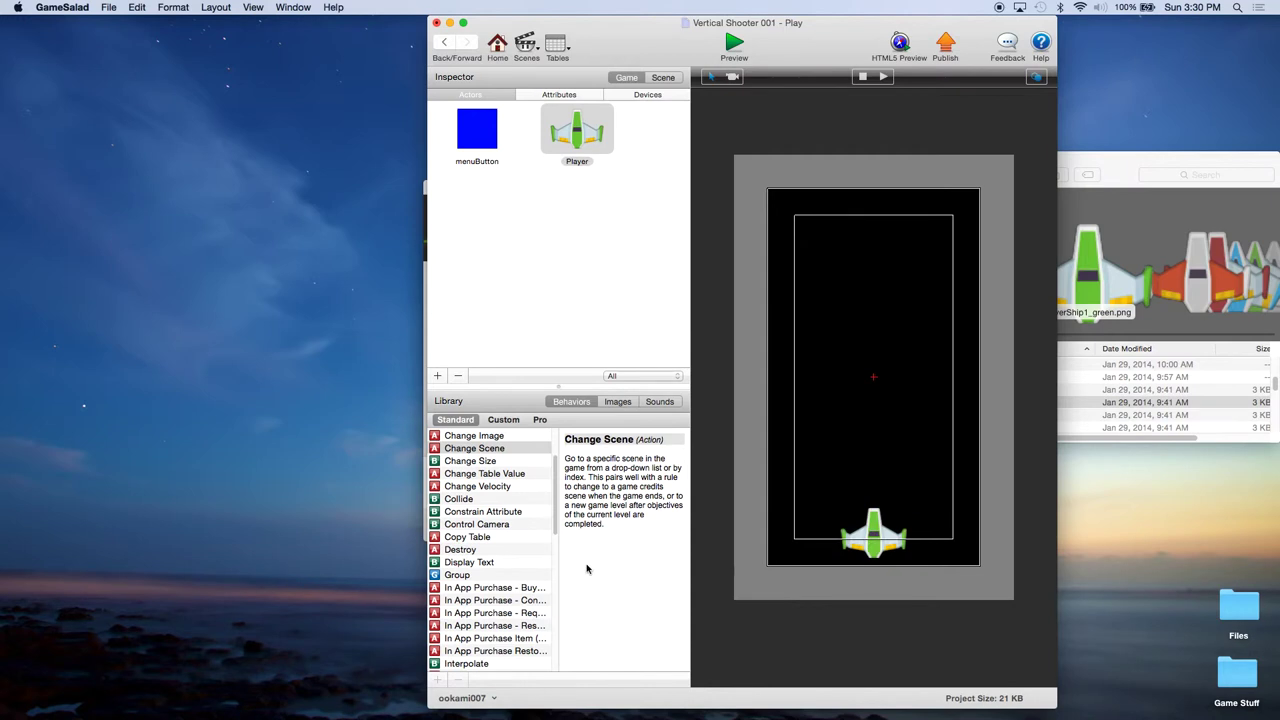
pyautogui.click(110, 8)
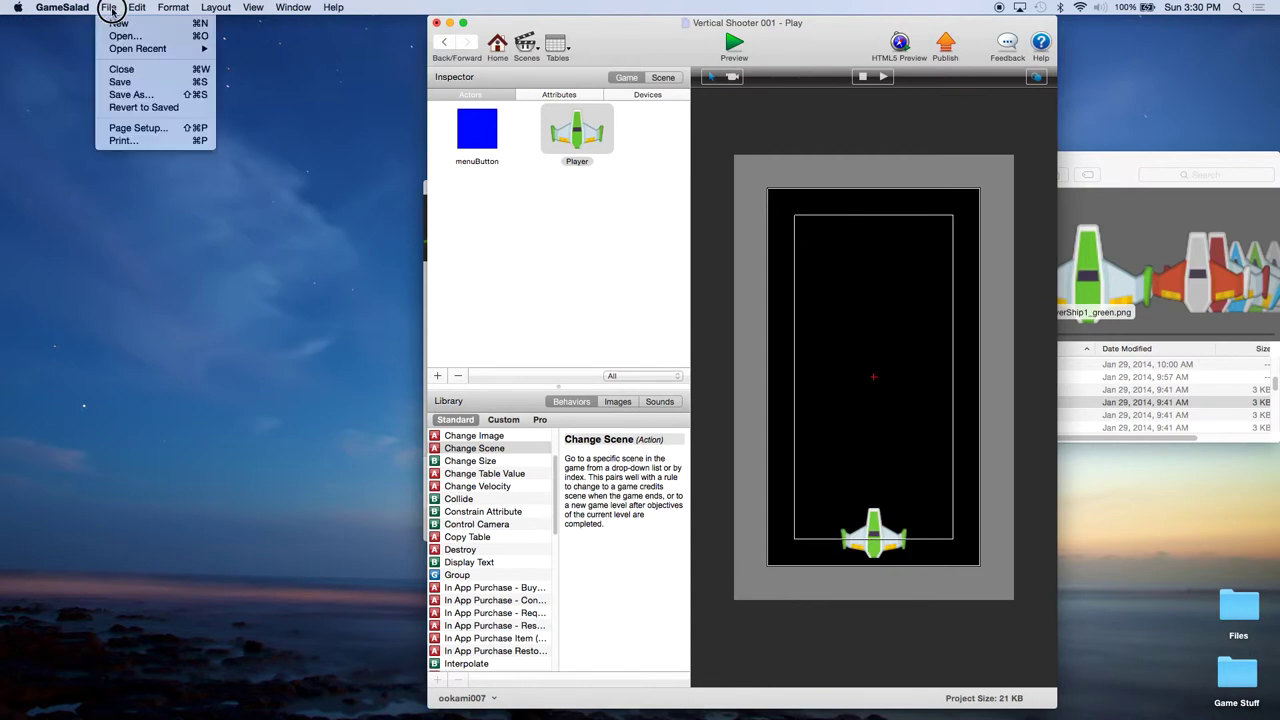
pyautogui.click(120, 81)
# Step: Preview from the Menu scene, press Start Game to see the green ship in Play, then go Home
pyautogui.click(738, 44)
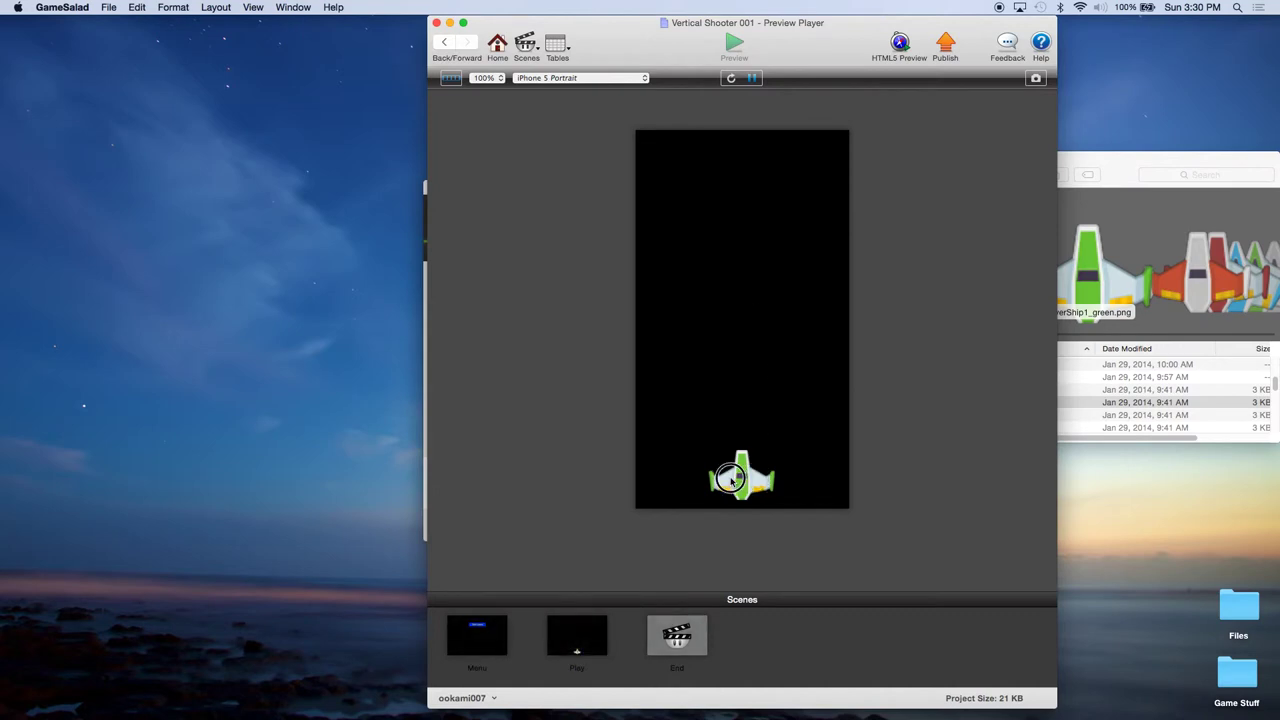
pyautogui.click(731, 79)
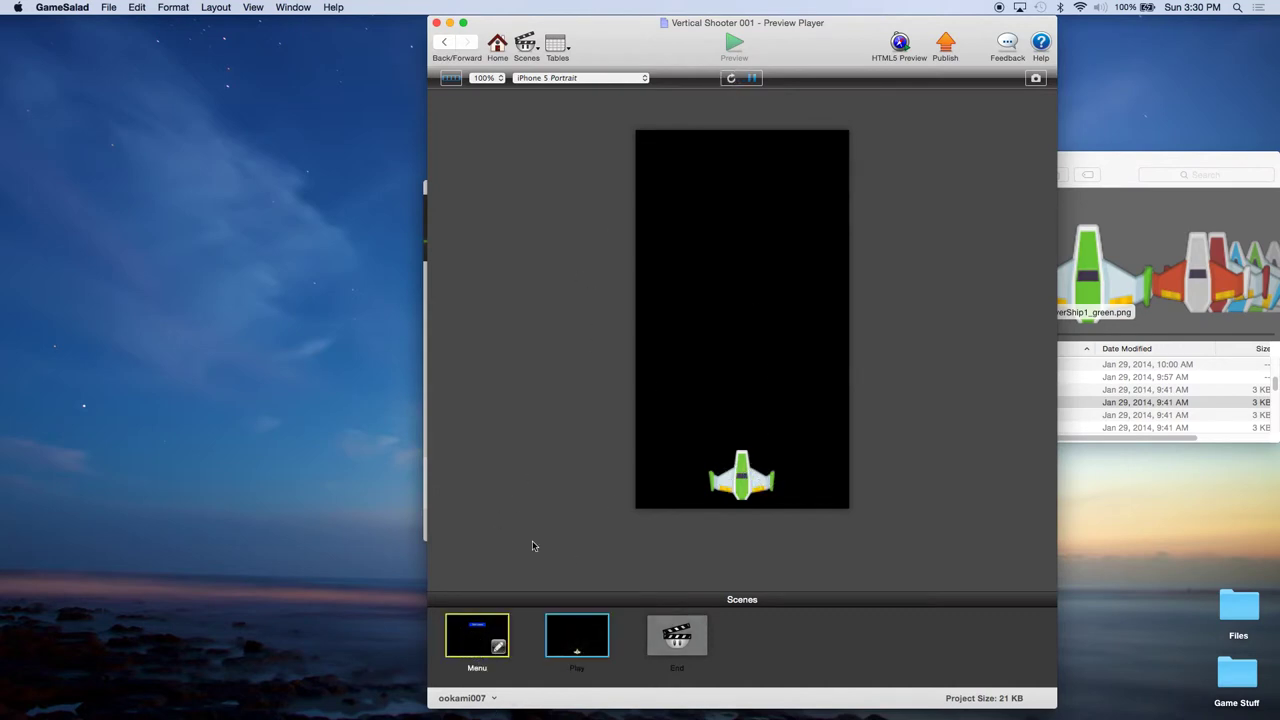
pyautogui.click(487, 627)
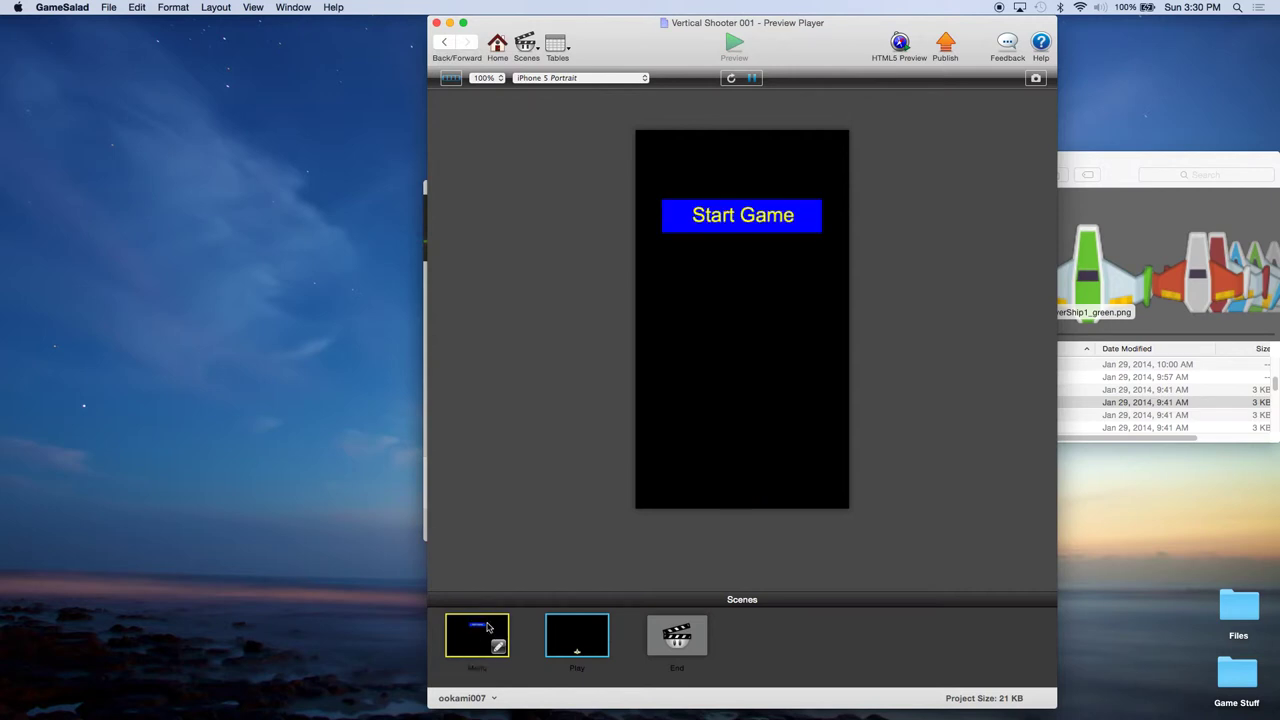
pyautogui.click(739, 229)
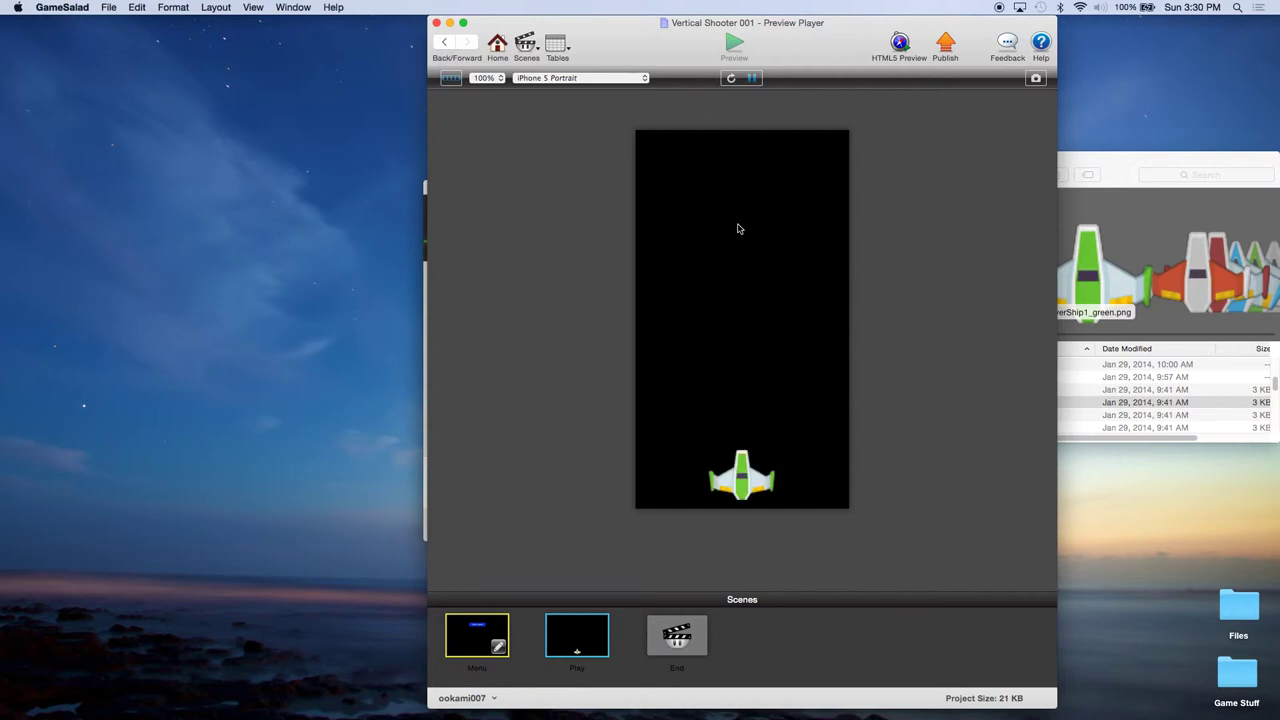
pyautogui.click(714, 477)
pyautogui.click(765, 480)
pyautogui.click(497, 45)
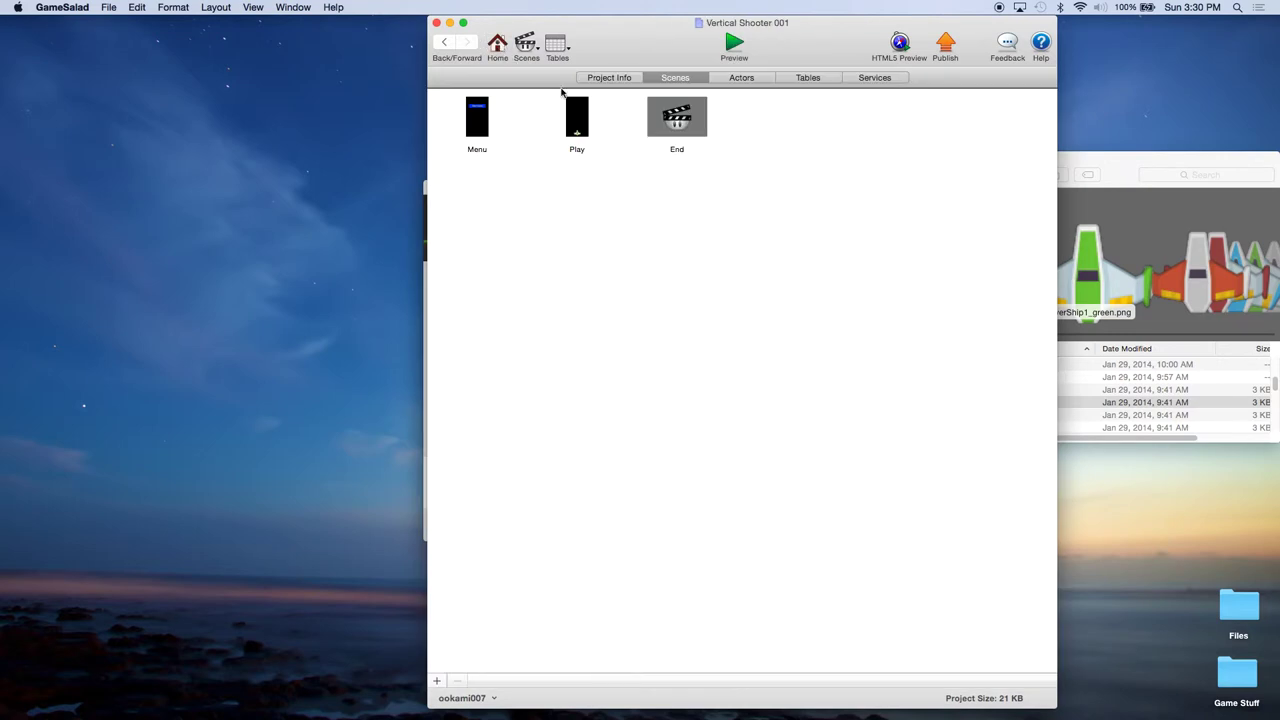
# Step: Open the Play scene, double-click the ship, and choose Edit Prototype for the Player actor
pyautogui.doubleClick(578, 122)
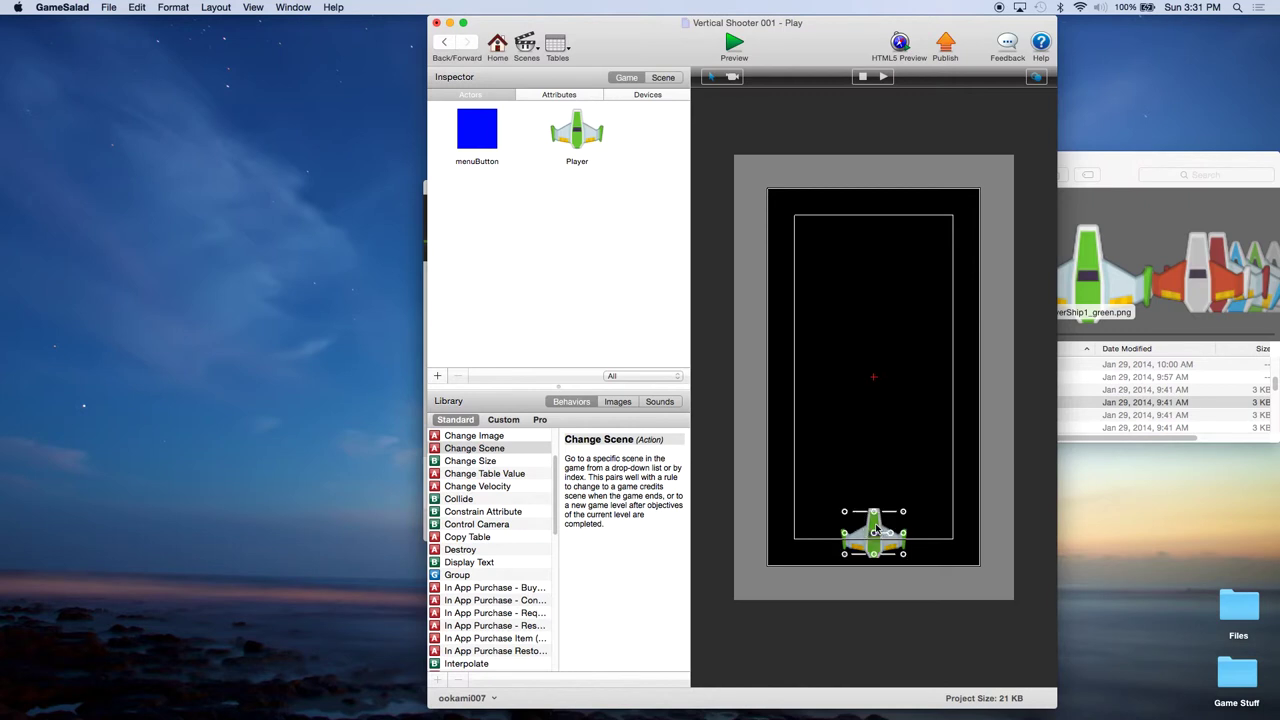
pyautogui.doubleClick(875, 528)
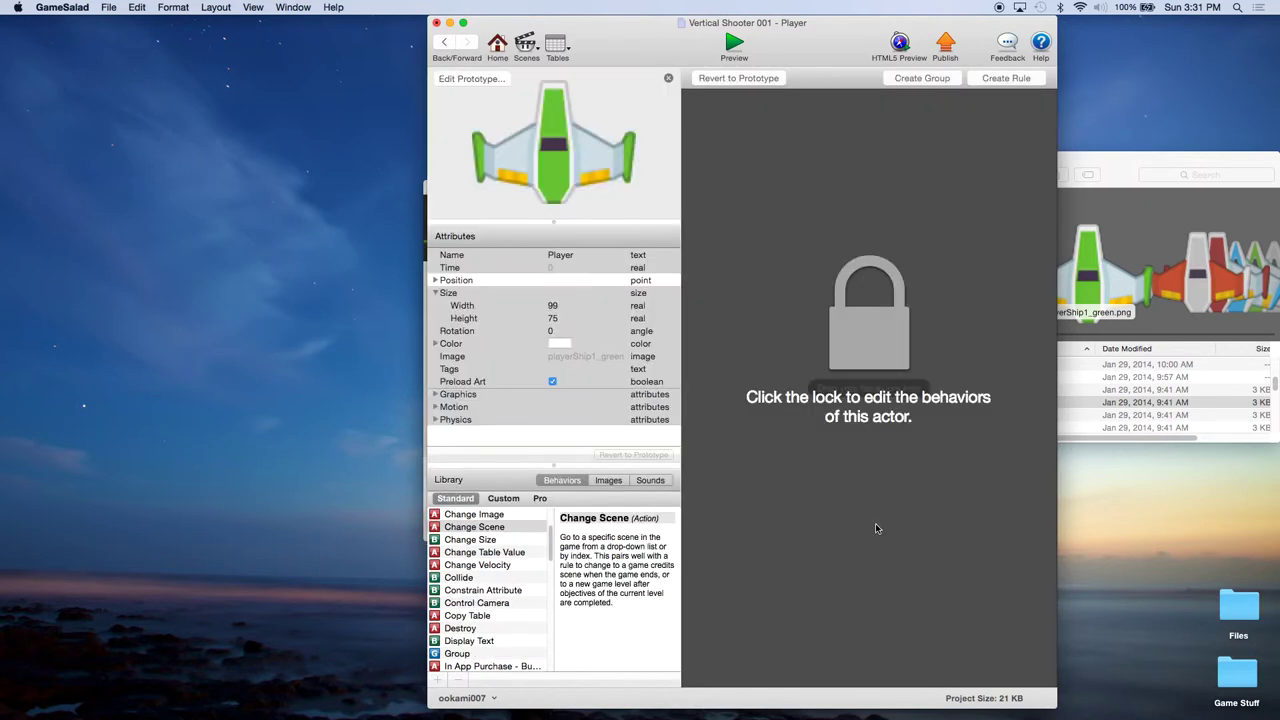
pyautogui.click(472, 80)
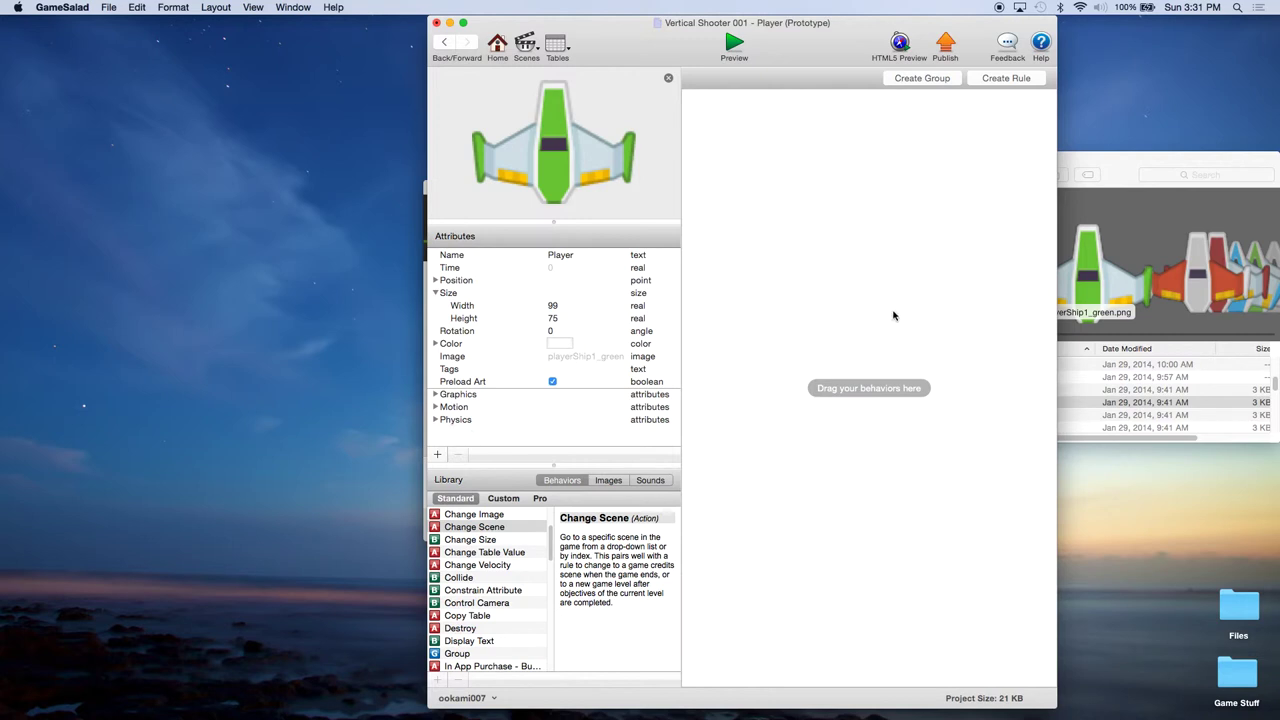
# Step: Add an integer attribute to the Player, name it playerSpeed, and set its value to 200
pyautogui.click(438, 455)
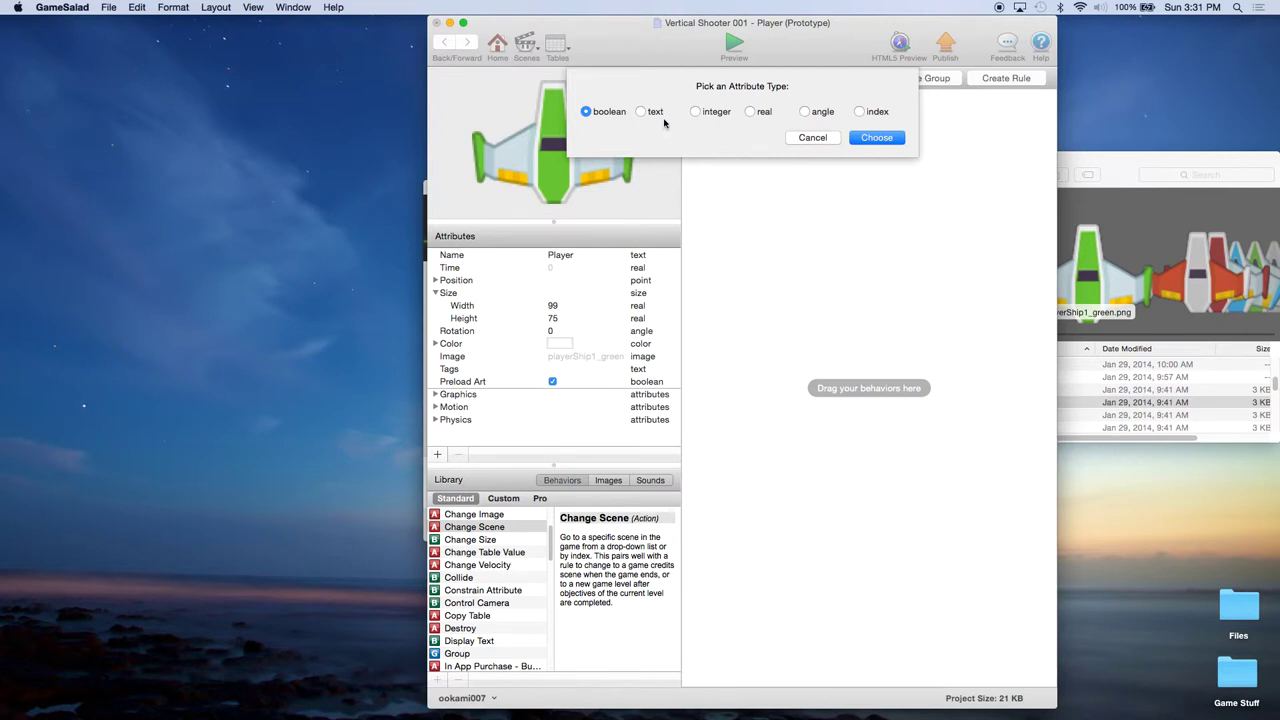
pyautogui.click(695, 112)
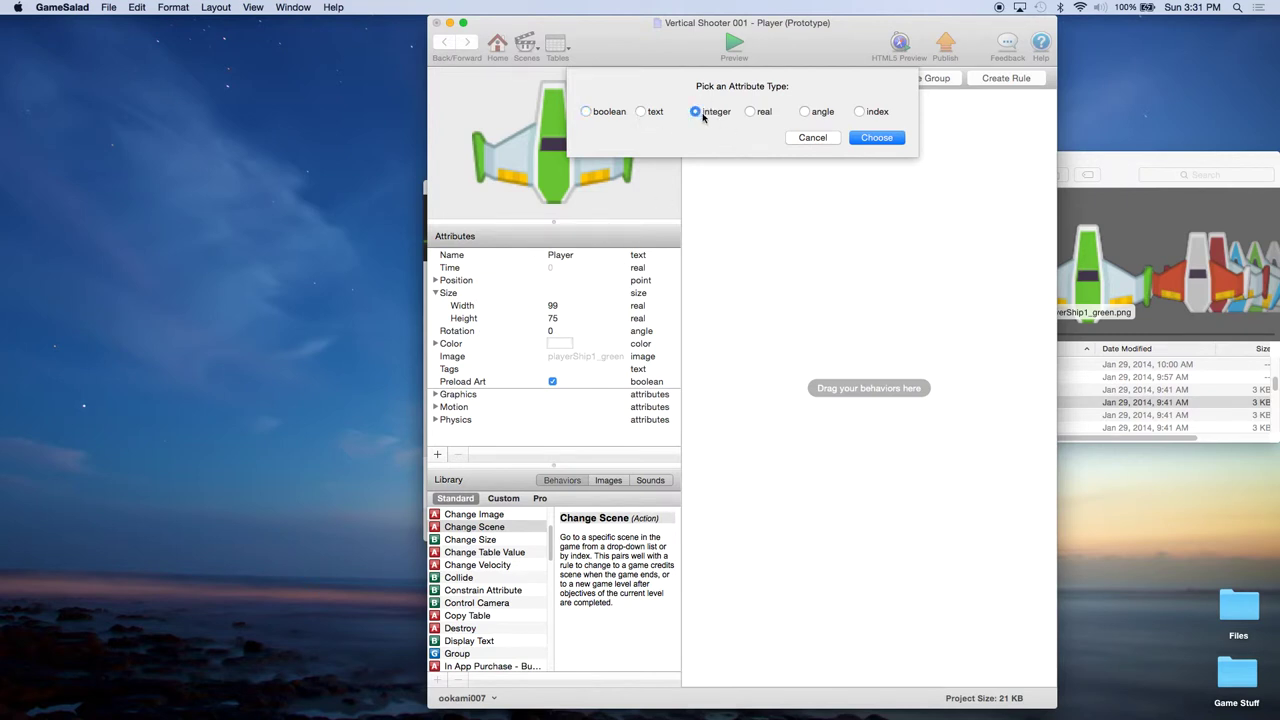
pyautogui.click(876, 138)
pyautogui.click(480, 395)
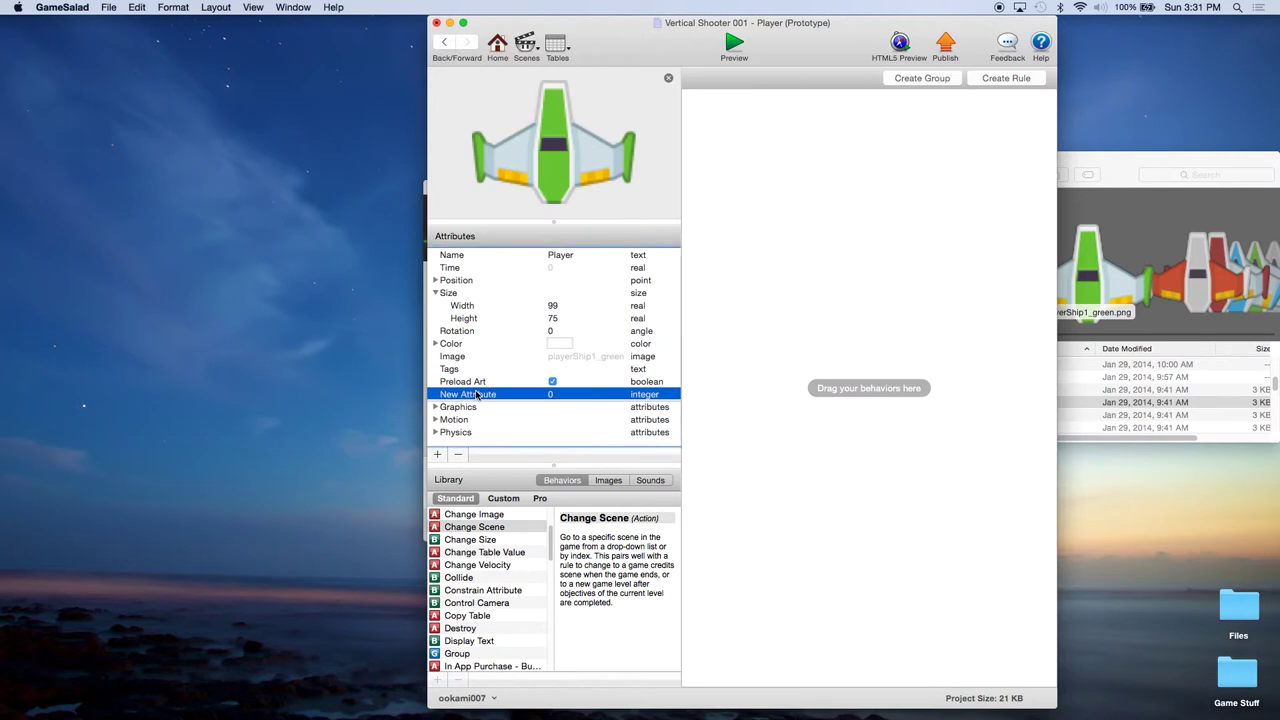
pyautogui.click(483, 396)
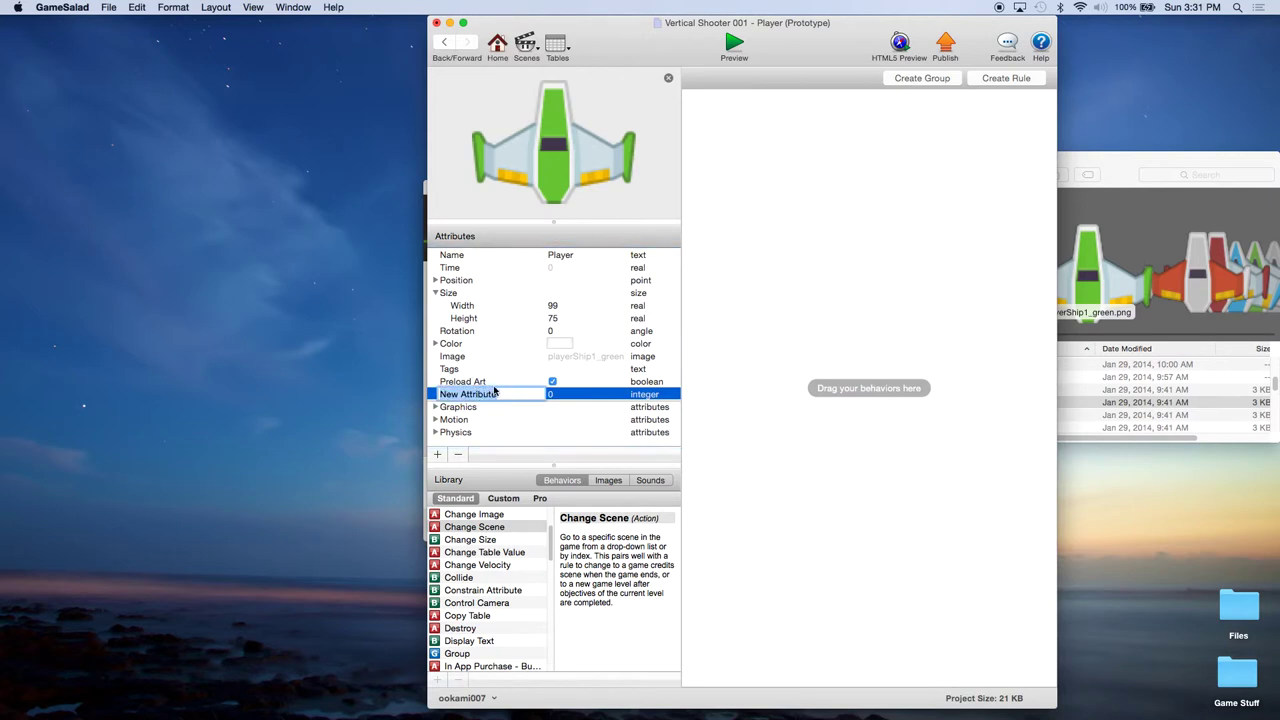
pyautogui.write('playerSpeed')
pyautogui.press('Return')
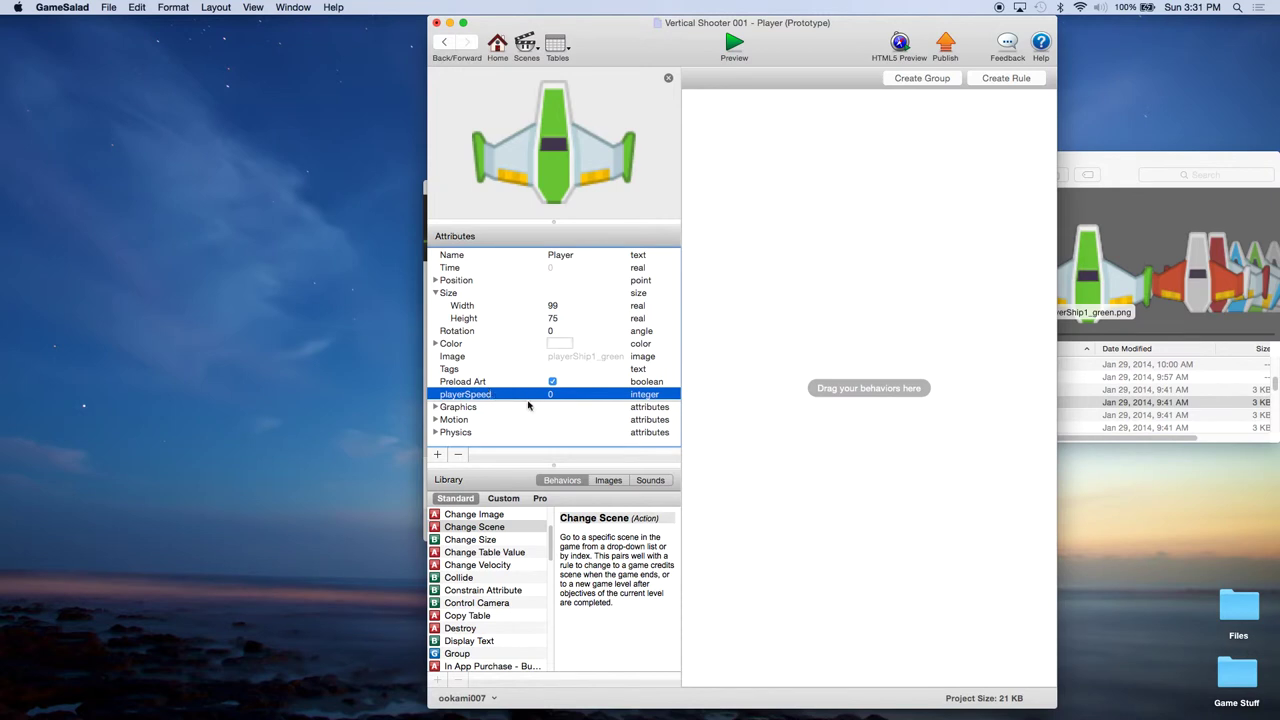
pyautogui.click(558, 395)
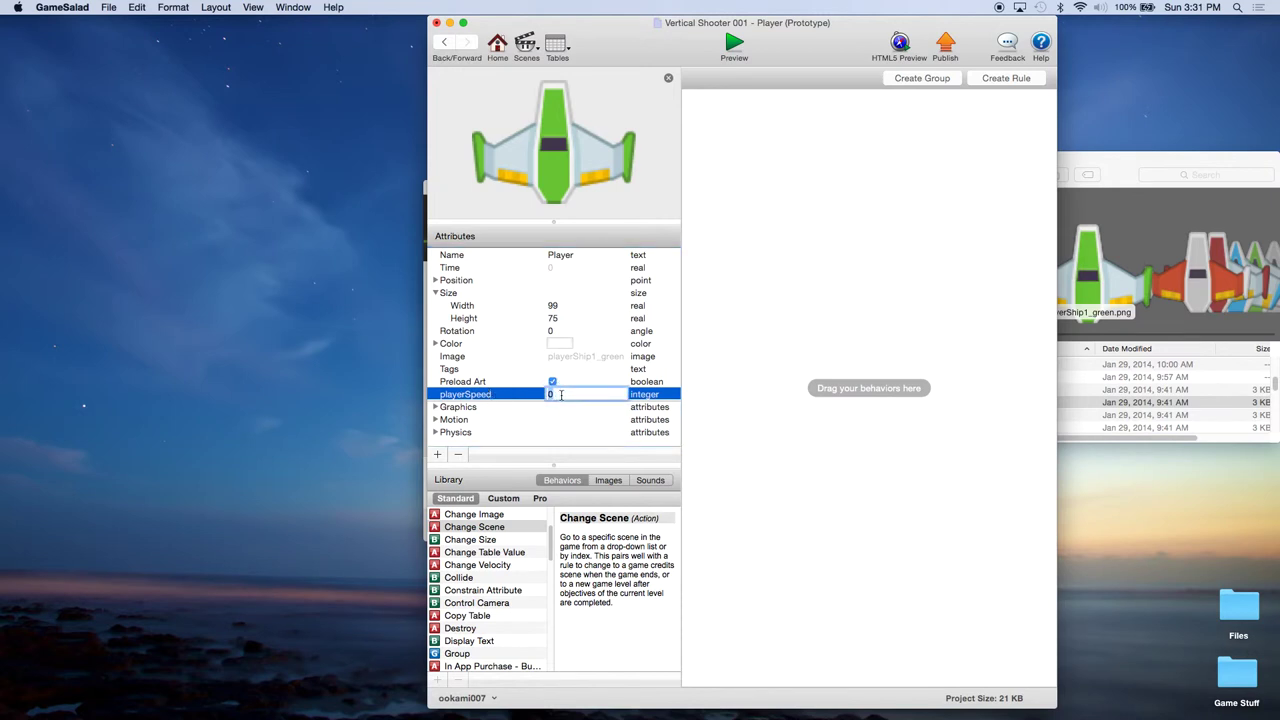
pyautogui.write('200')
pyautogui.press('Return')
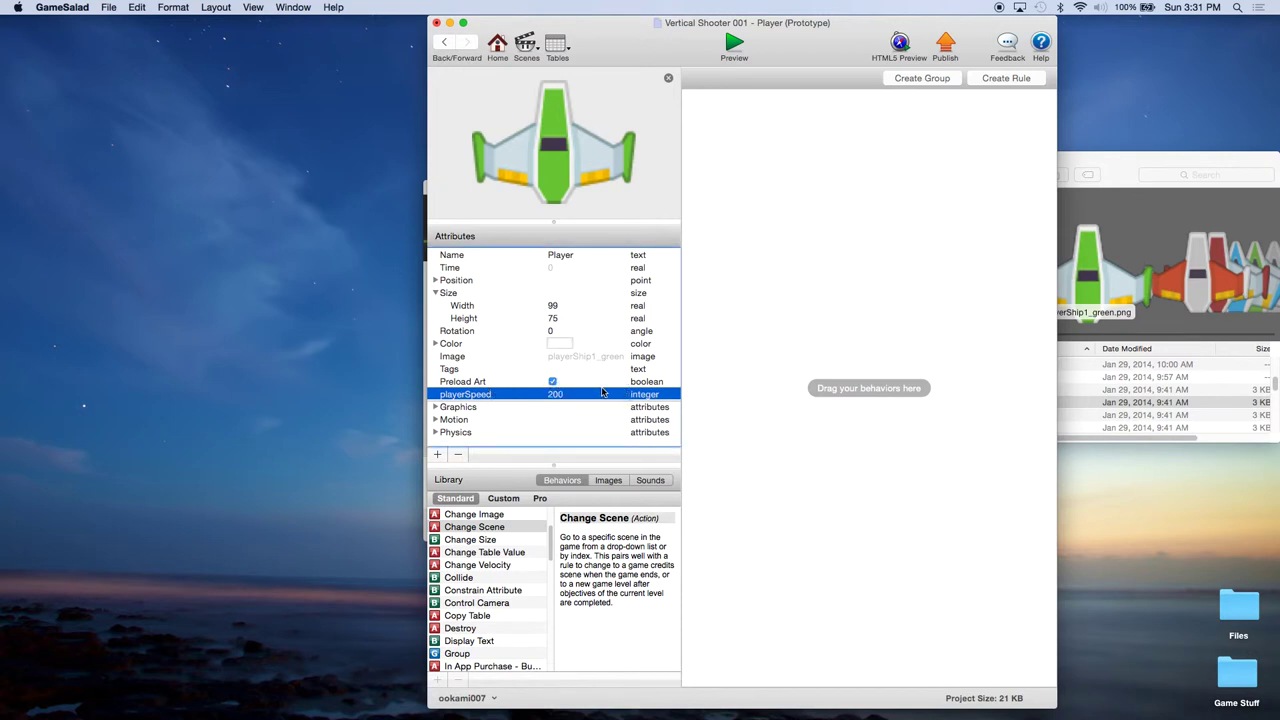
pyautogui.click(484, 396)
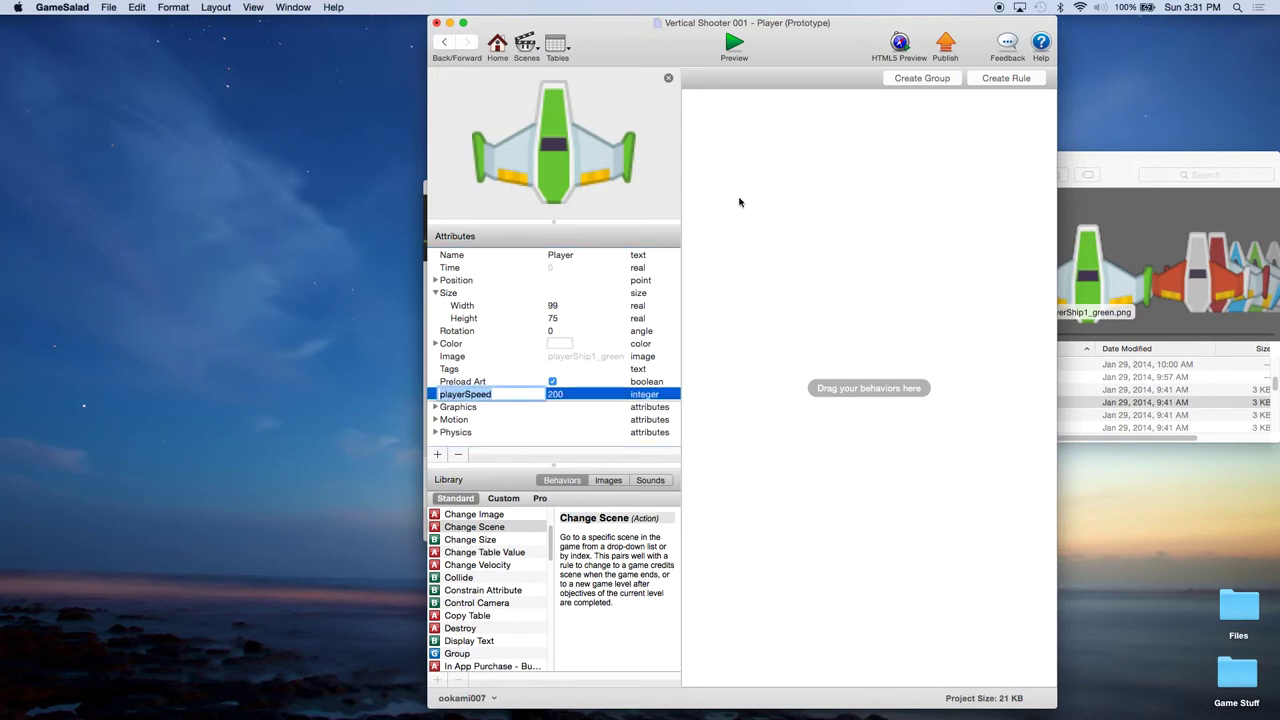
# Step: Add a new Rule to the Player that reacts to a keyboard key
pyautogui.click(1004, 80)
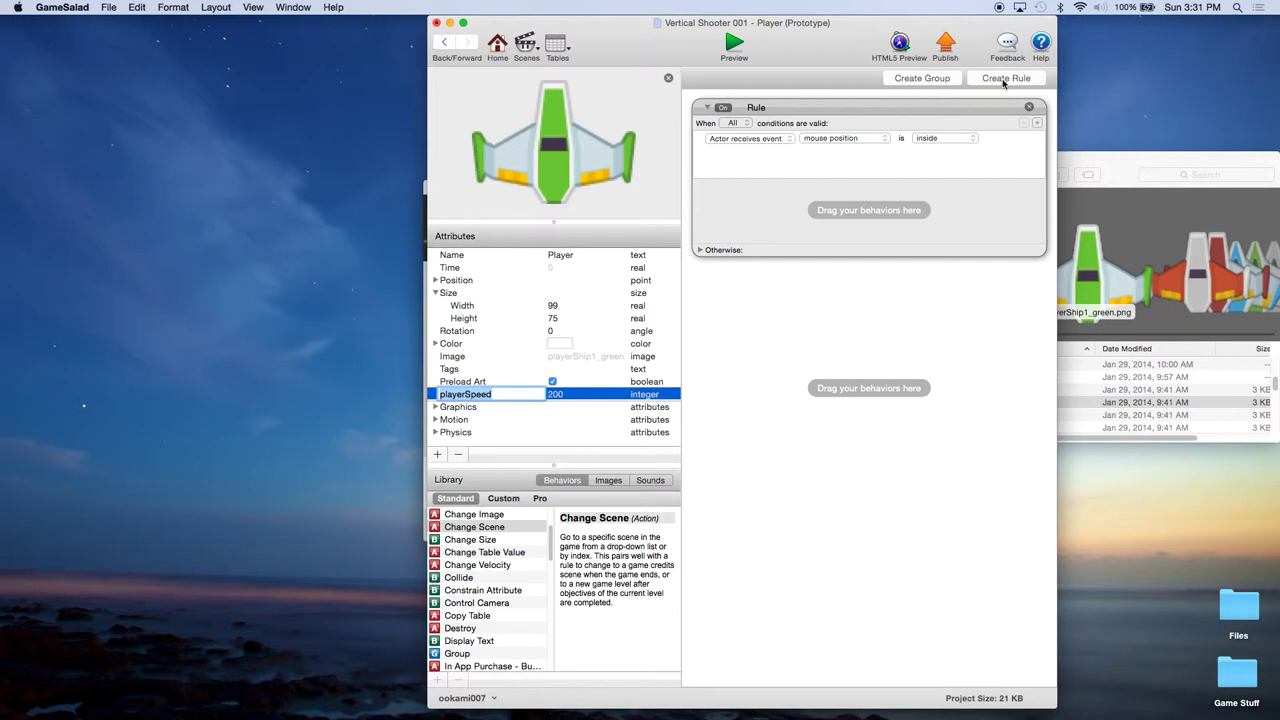
pyautogui.click(753, 141)
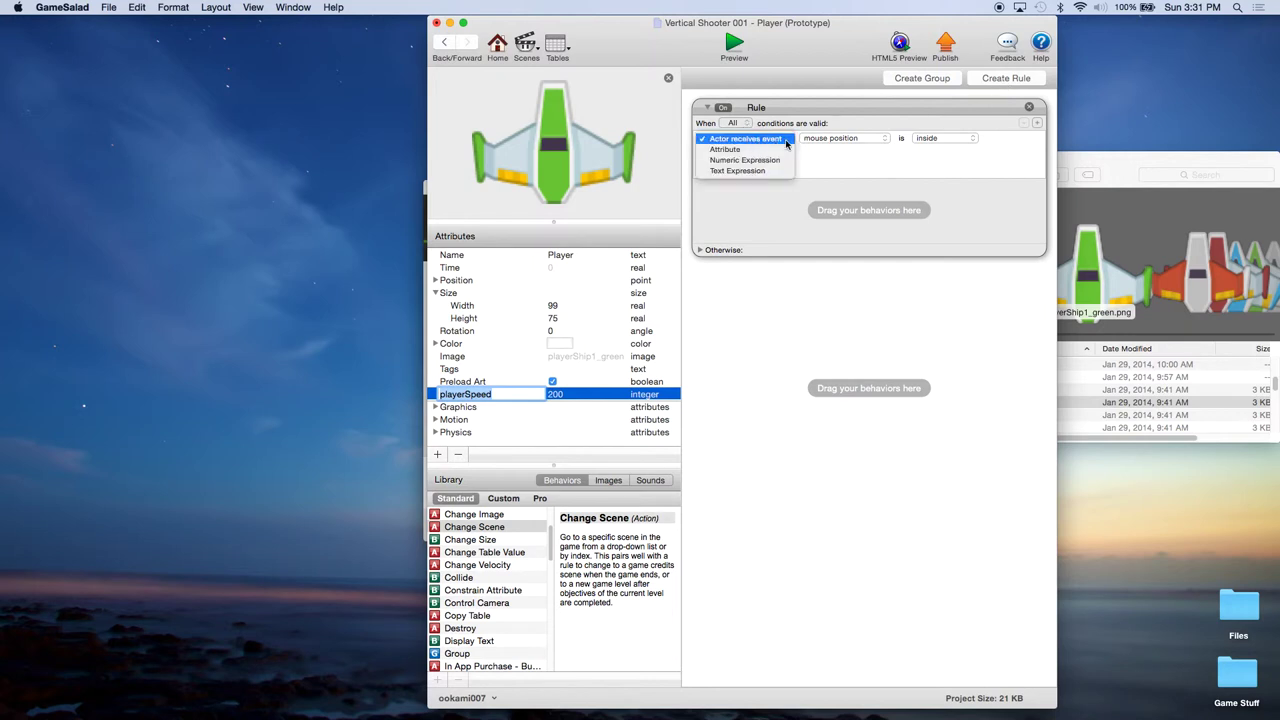
pyautogui.click(842, 142)
pyautogui.click(855, 141)
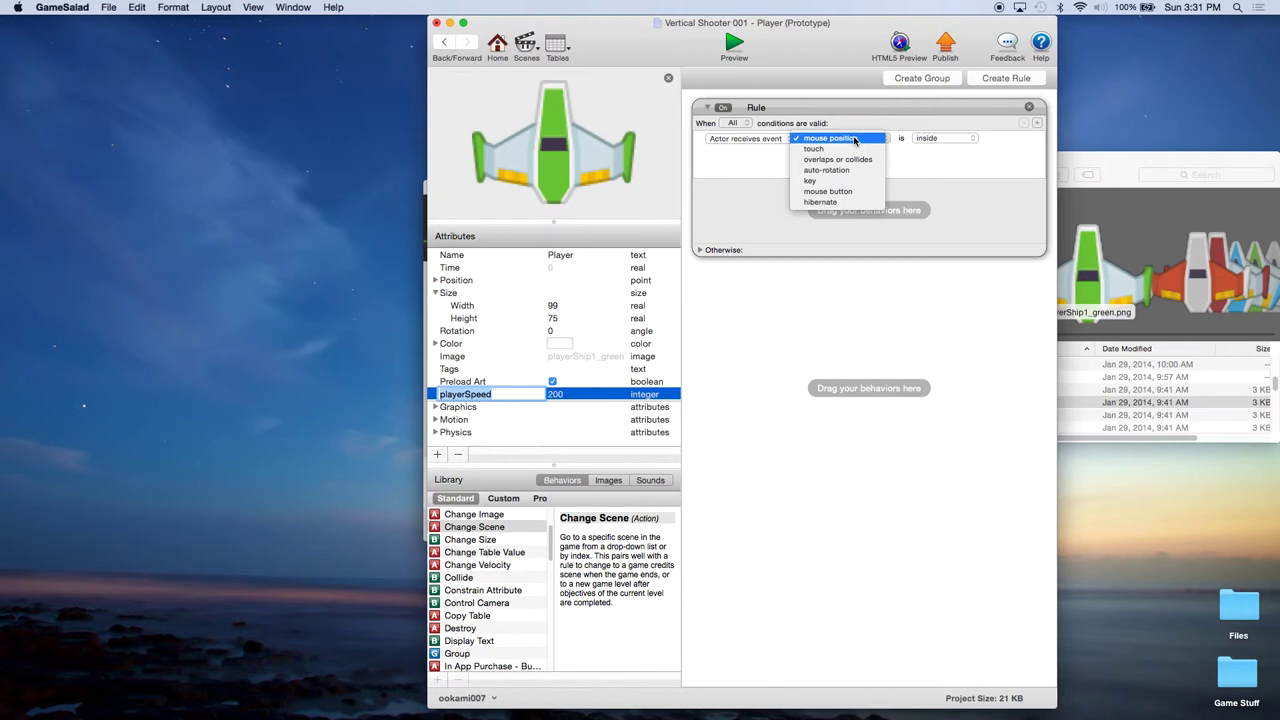
pyautogui.click(834, 180)
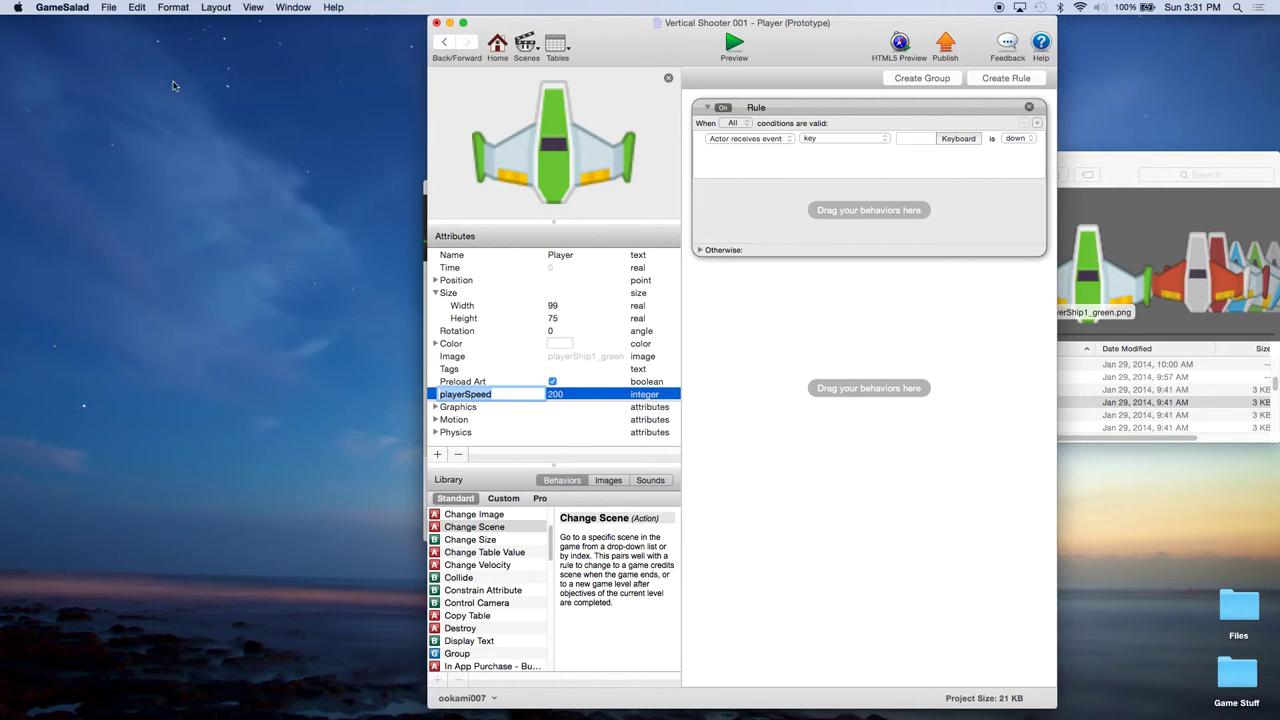
# Step: View the About GameSalad version info, save the project, and open the rule's key chooser
pyautogui.click(64, 7)
pyautogui.click(70, 21)
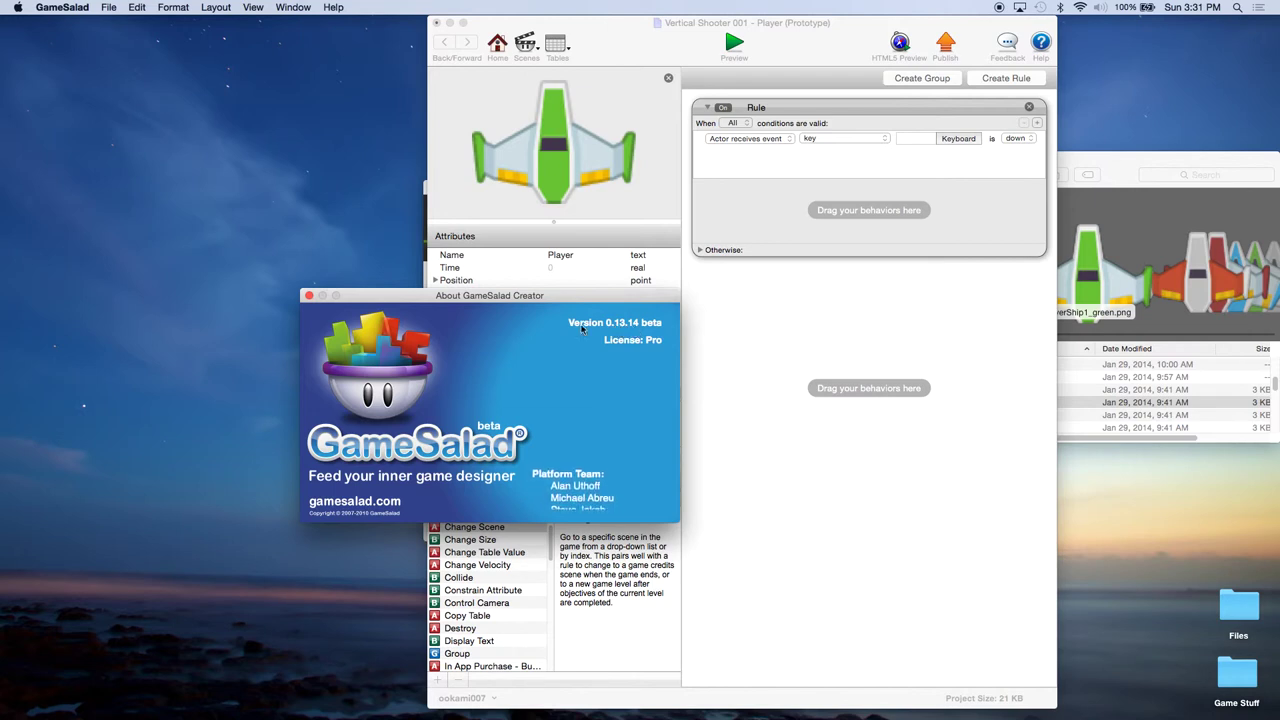
pyautogui.click(309, 296)
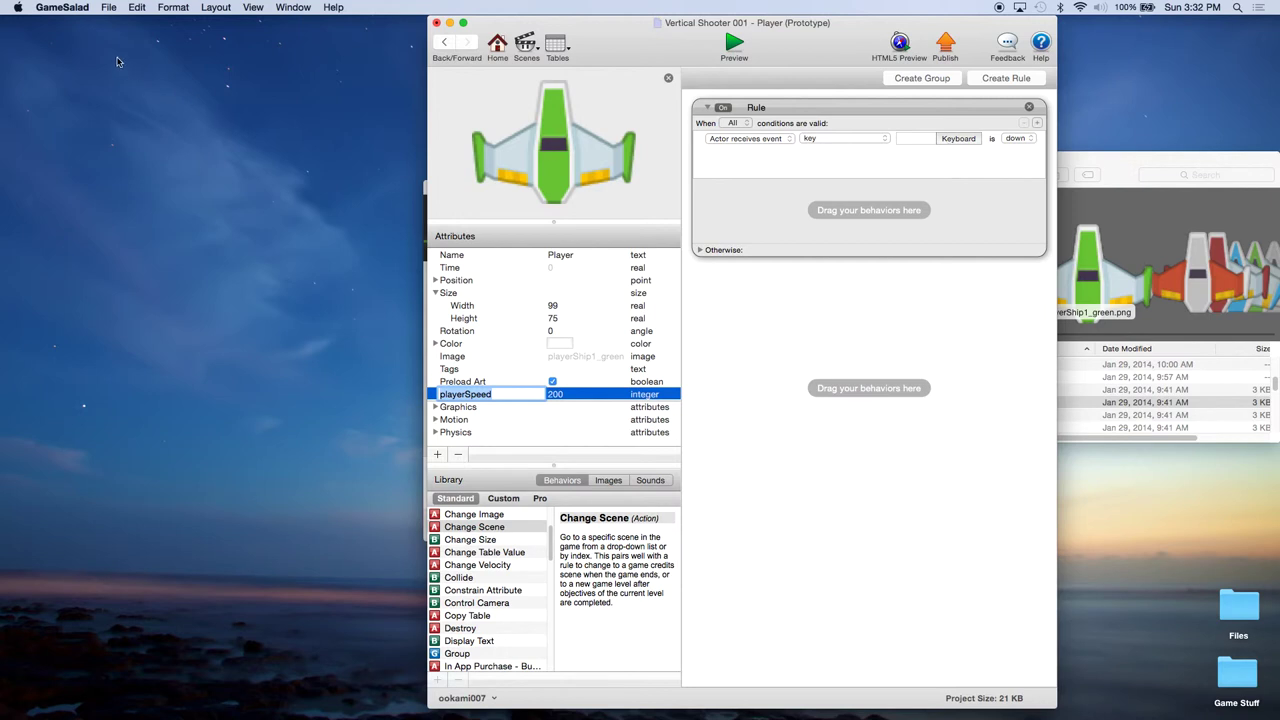
pyautogui.click(109, 12)
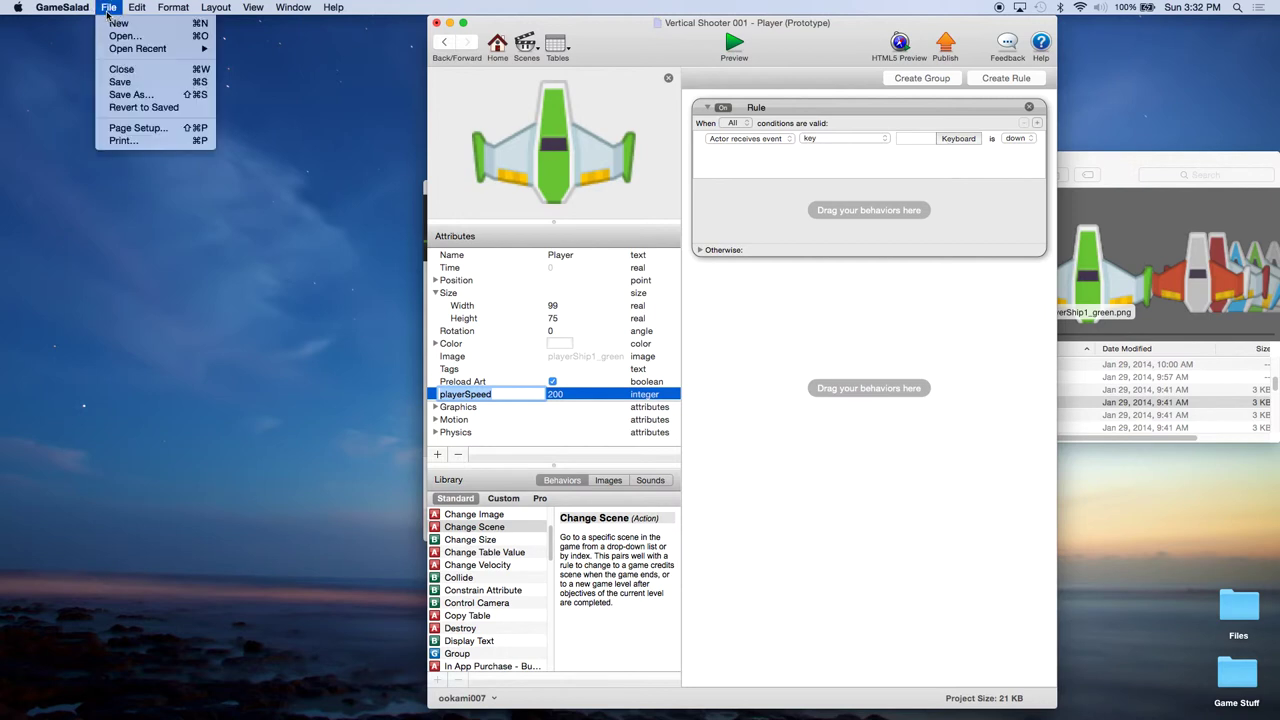
pyautogui.click(121, 82)
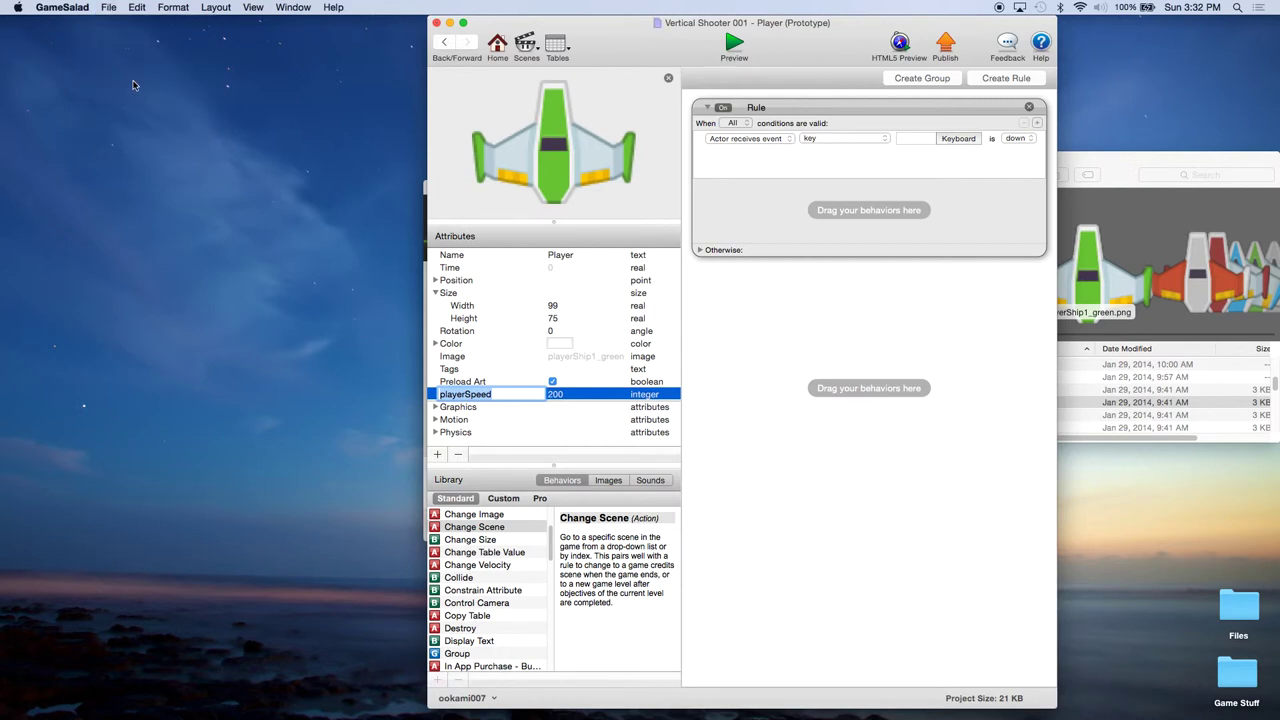
pyautogui.click(960, 140)
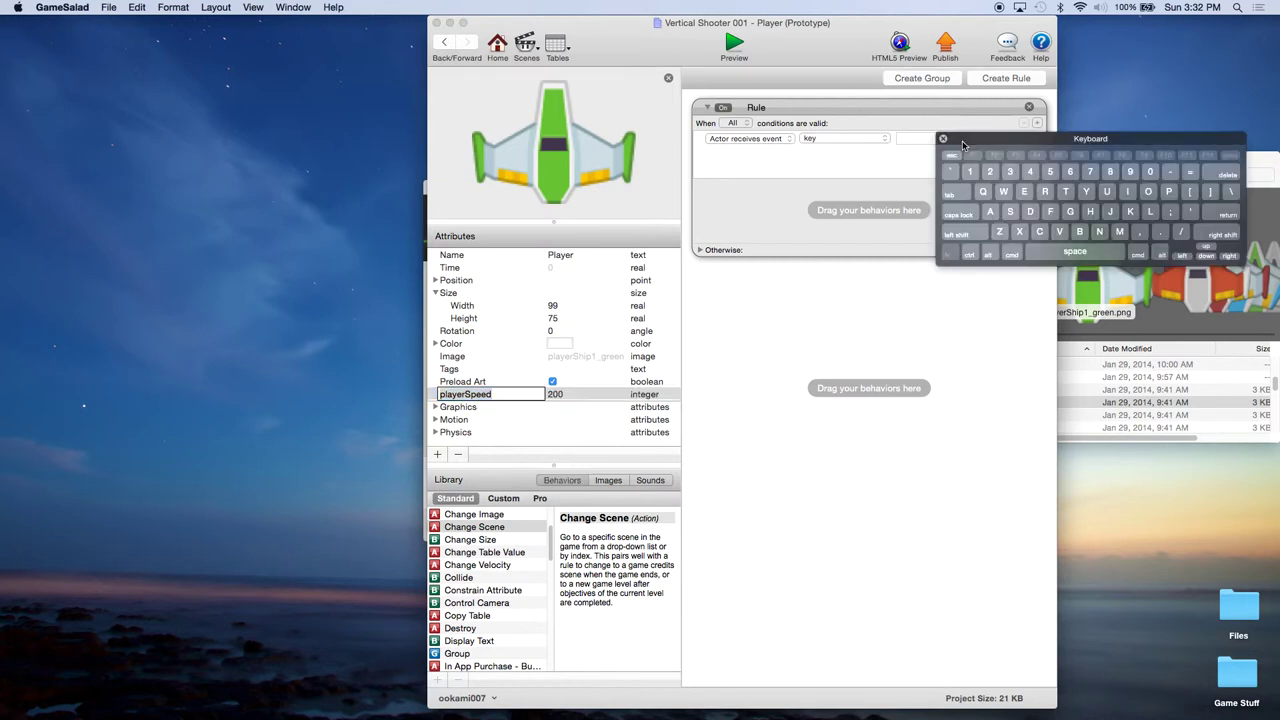
# Step: Set the rule's trigger key to A and save the project
pyautogui.click(990, 213)
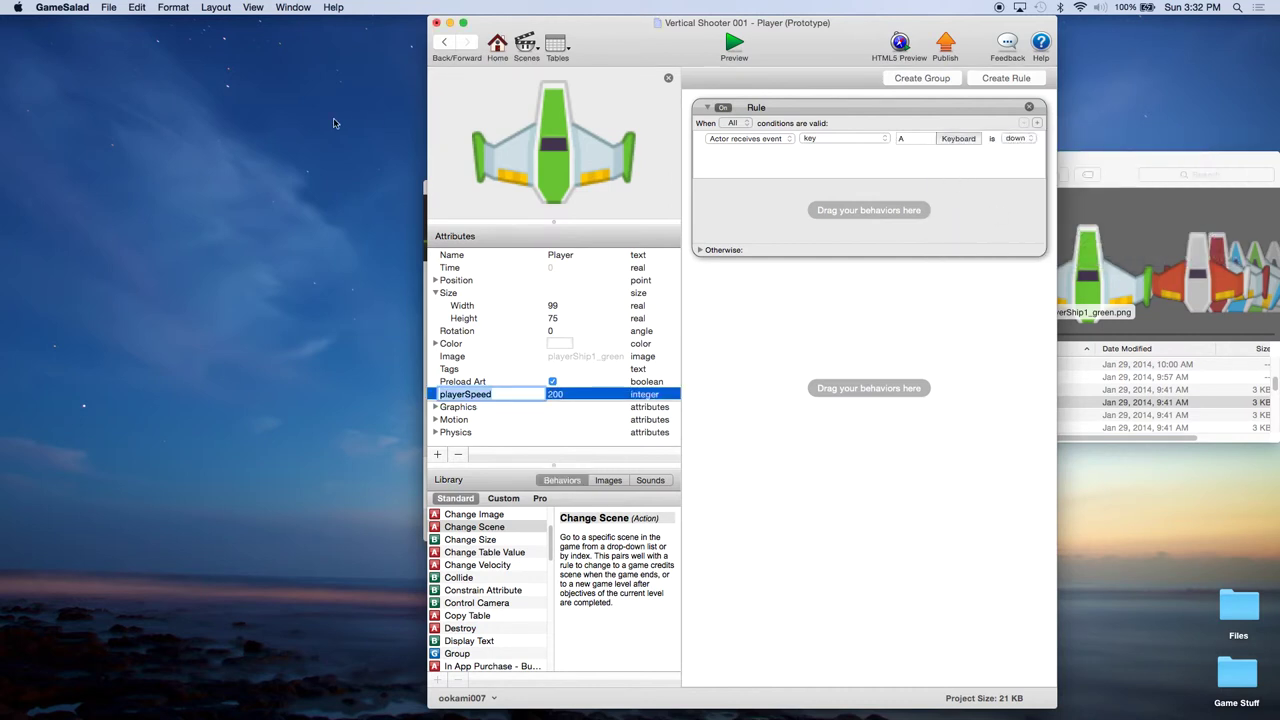
pyautogui.click(110, 7)
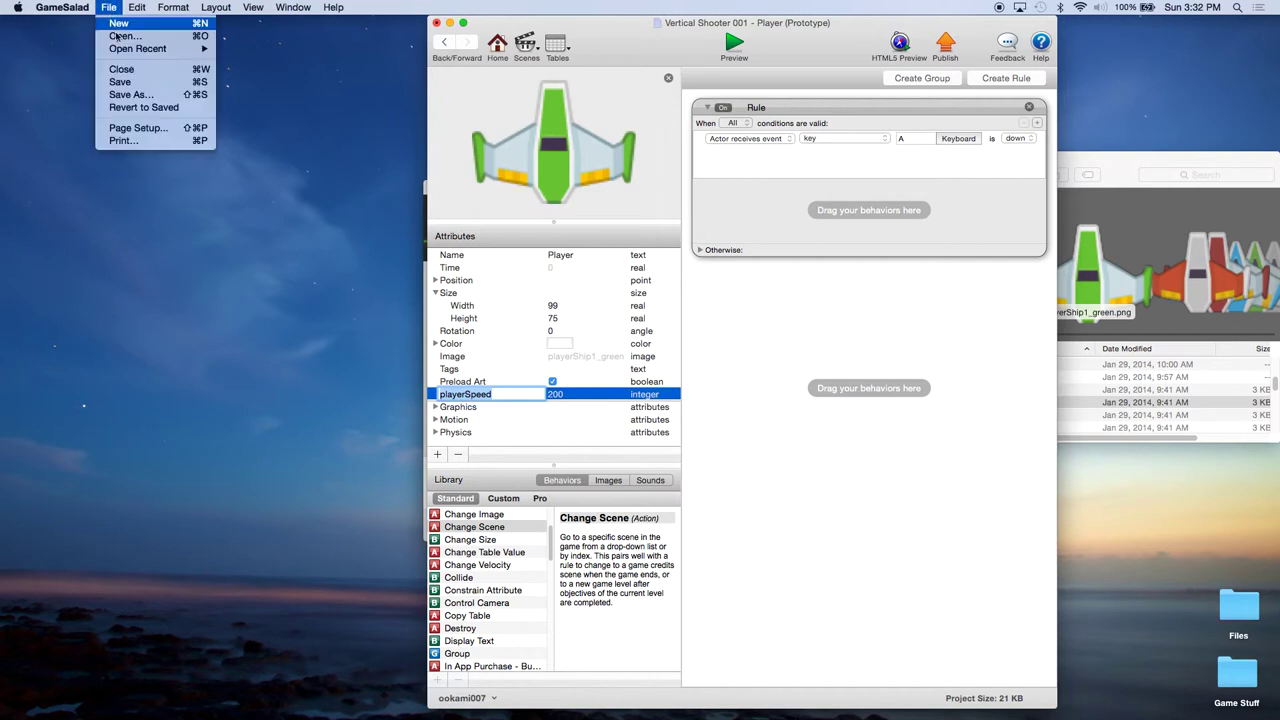
pyautogui.click(125, 83)
pyautogui.click(756, 207)
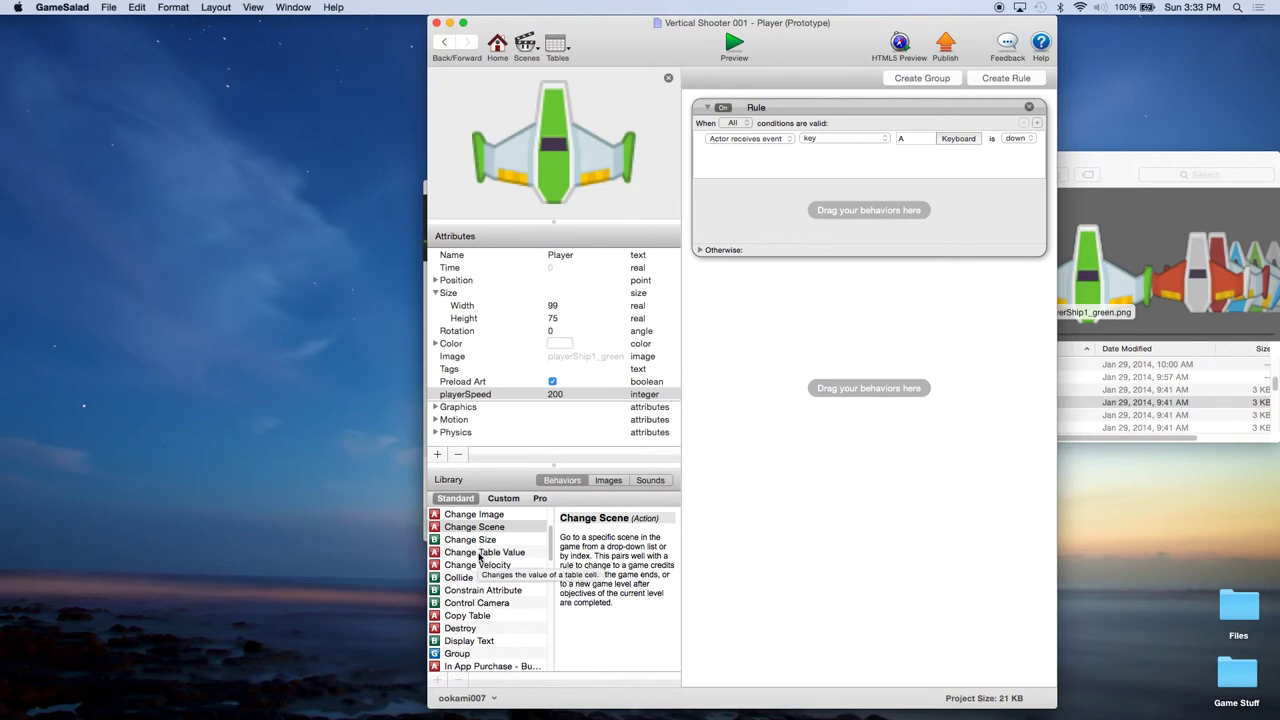
# Step: Add a Change Attribute action to the rule targeting self.Motion.Linear Velocity.X
pyautogui.scroll(2, 485, 537)
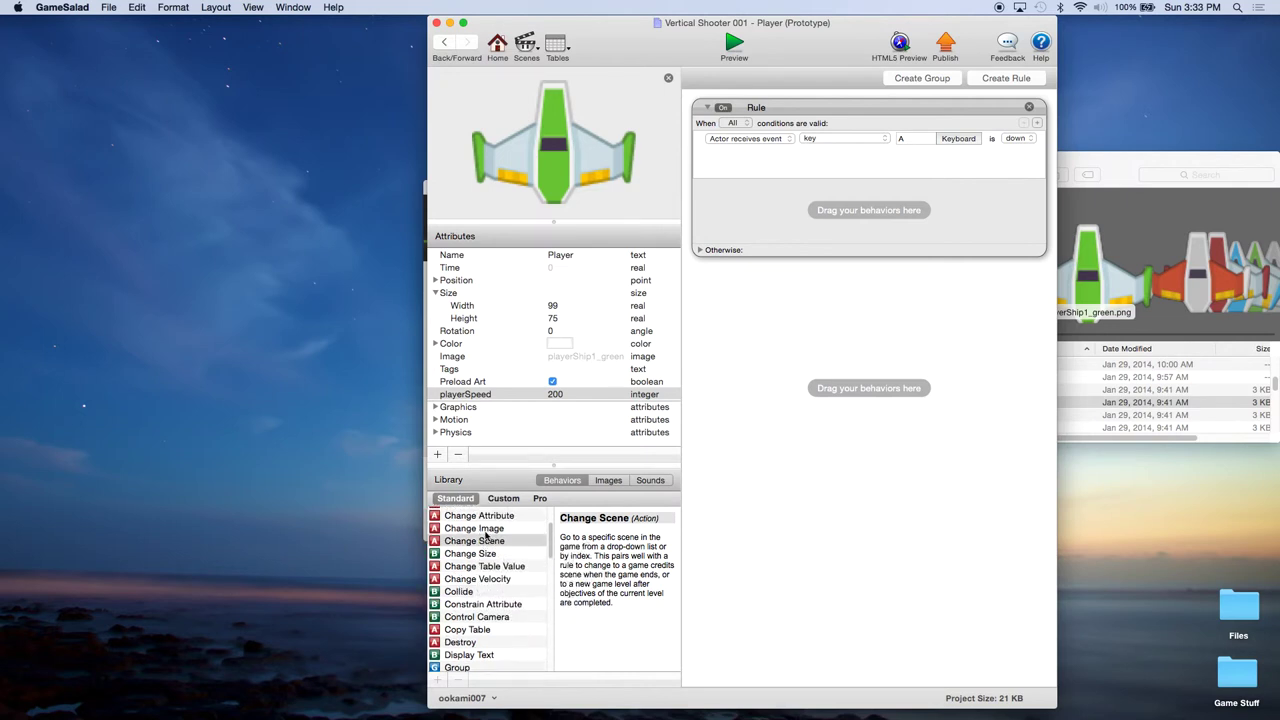
pyautogui.click(476, 516)
pyautogui.moveTo(474, 521); pyautogui.dragTo(843, 206)
pyautogui.click(889, 215)
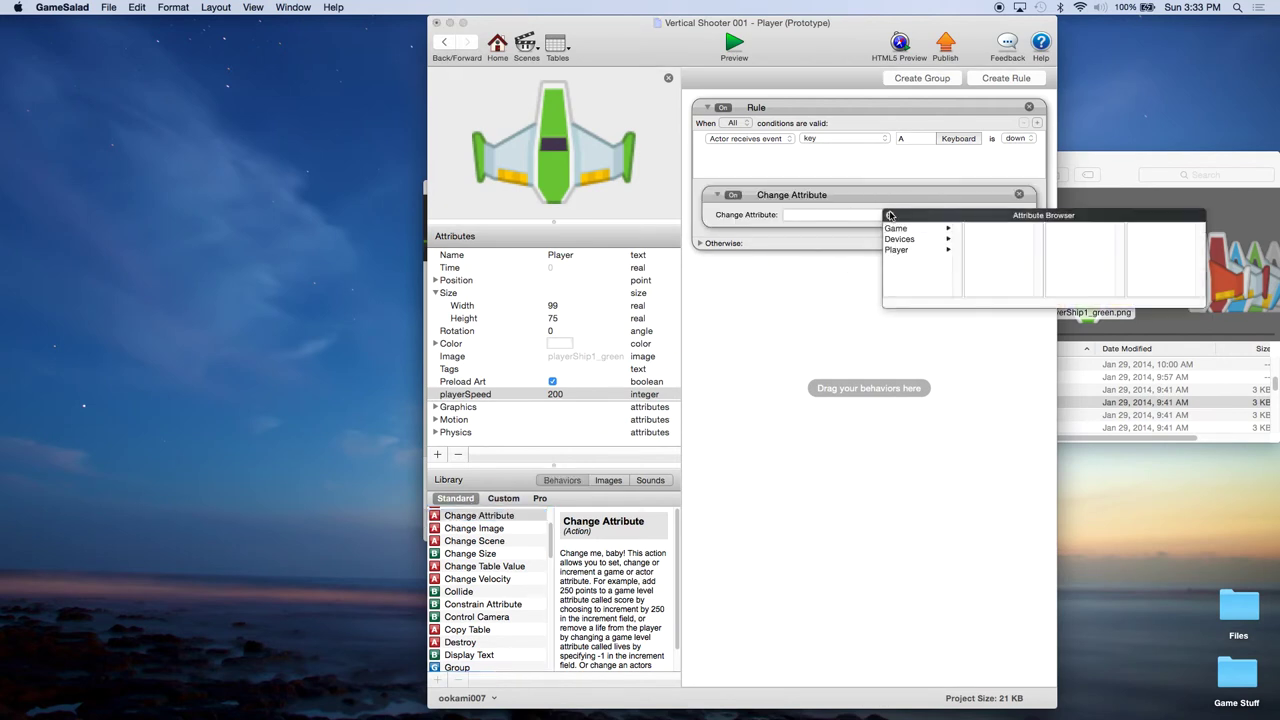
pyautogui.click(900, 254)
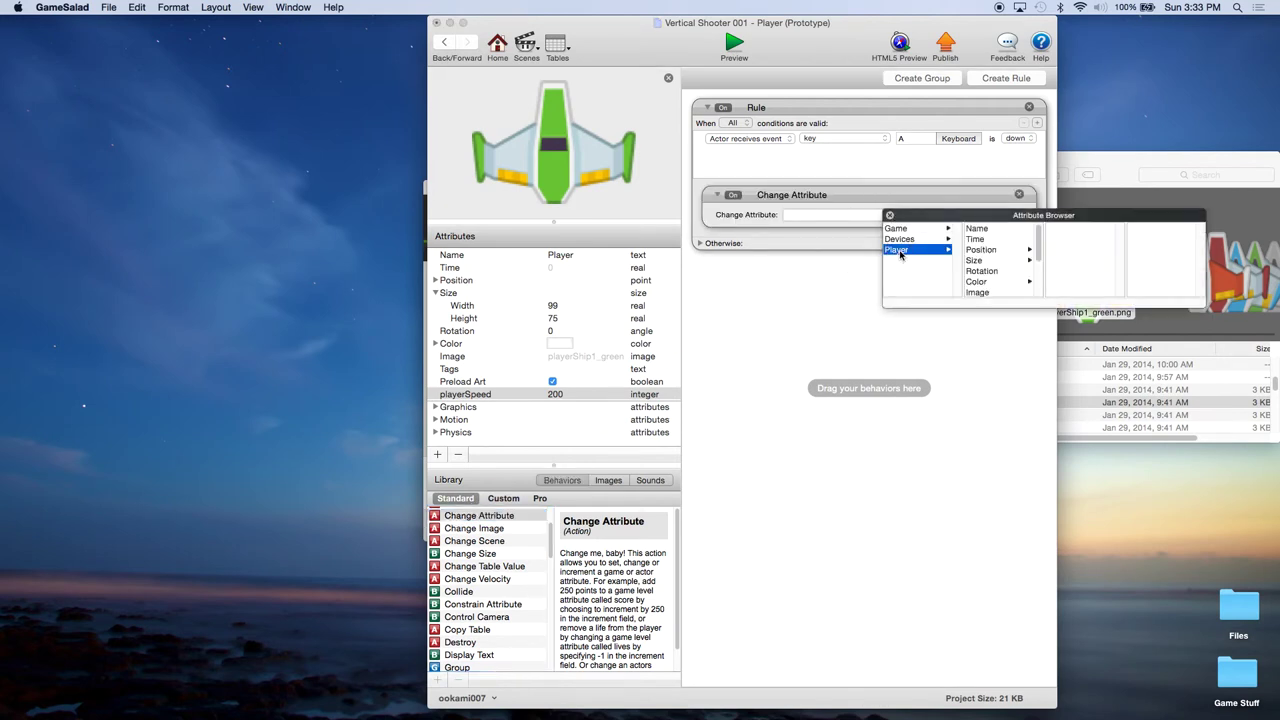
pyautogui.scroll(-3, 1025, 265)
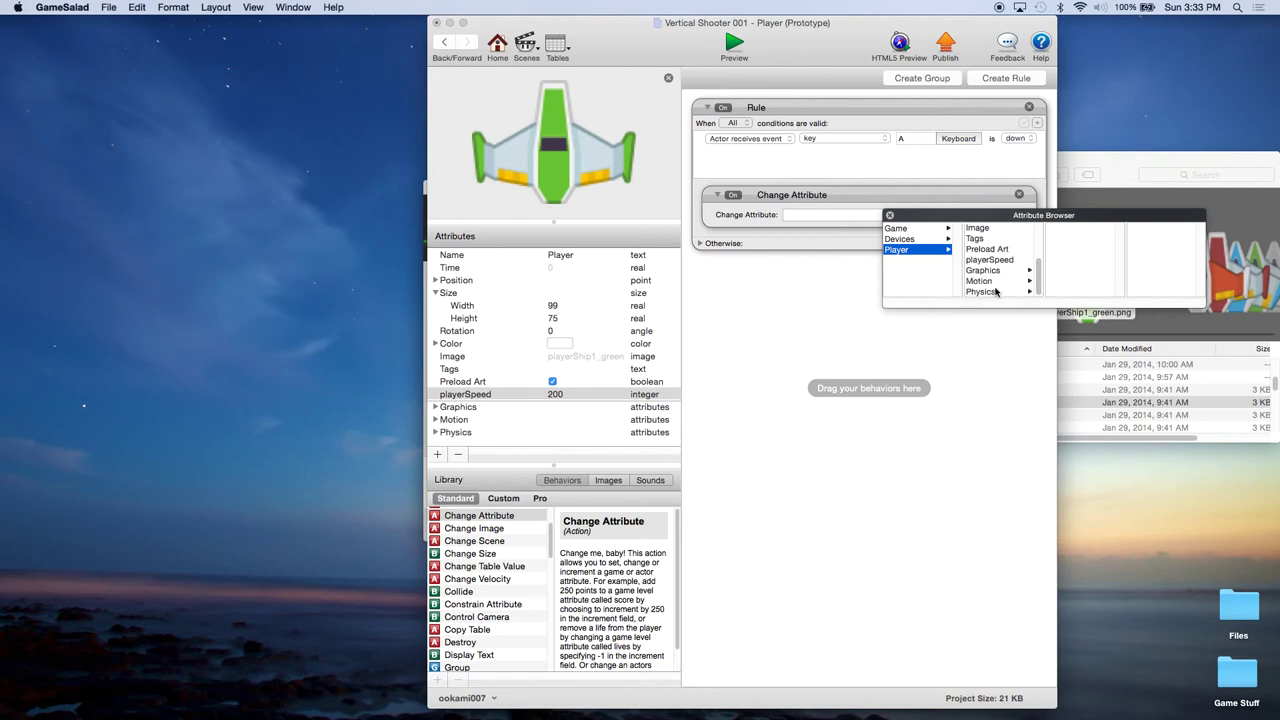
pyautogui.click(993, 281)
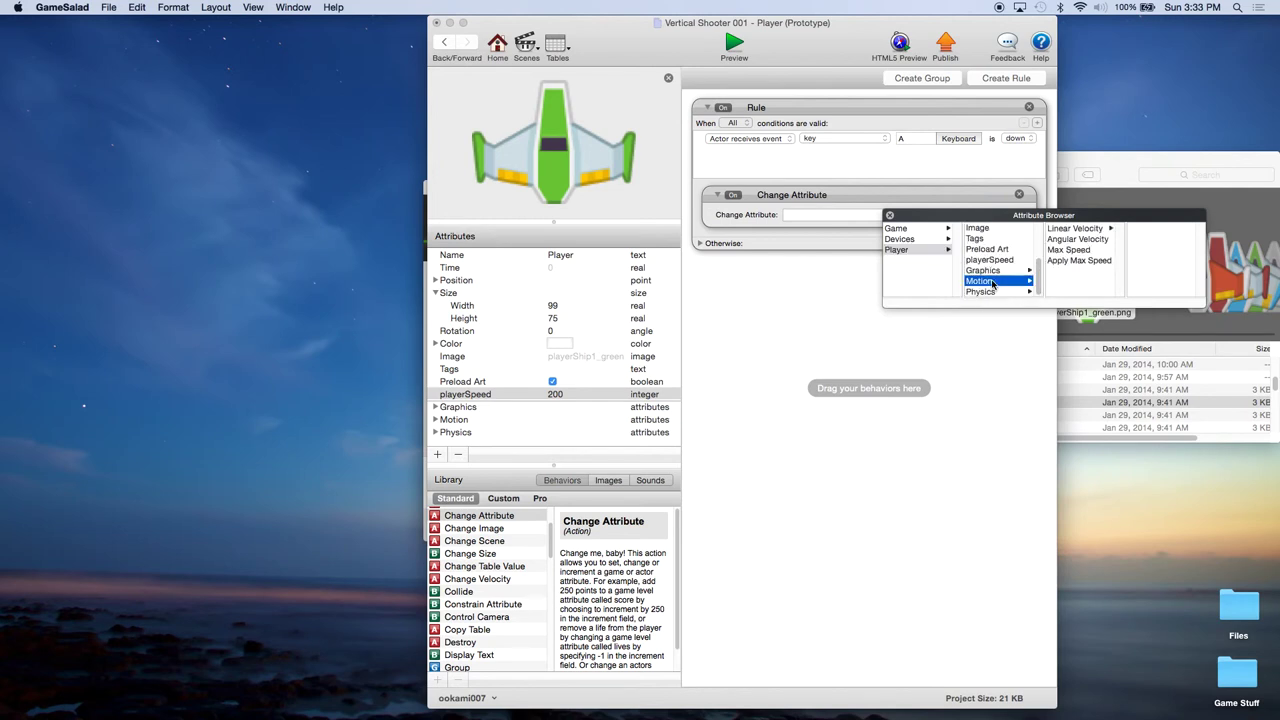
pyautogui.click(1088, 230)
pyautogui.click(1134, 231)
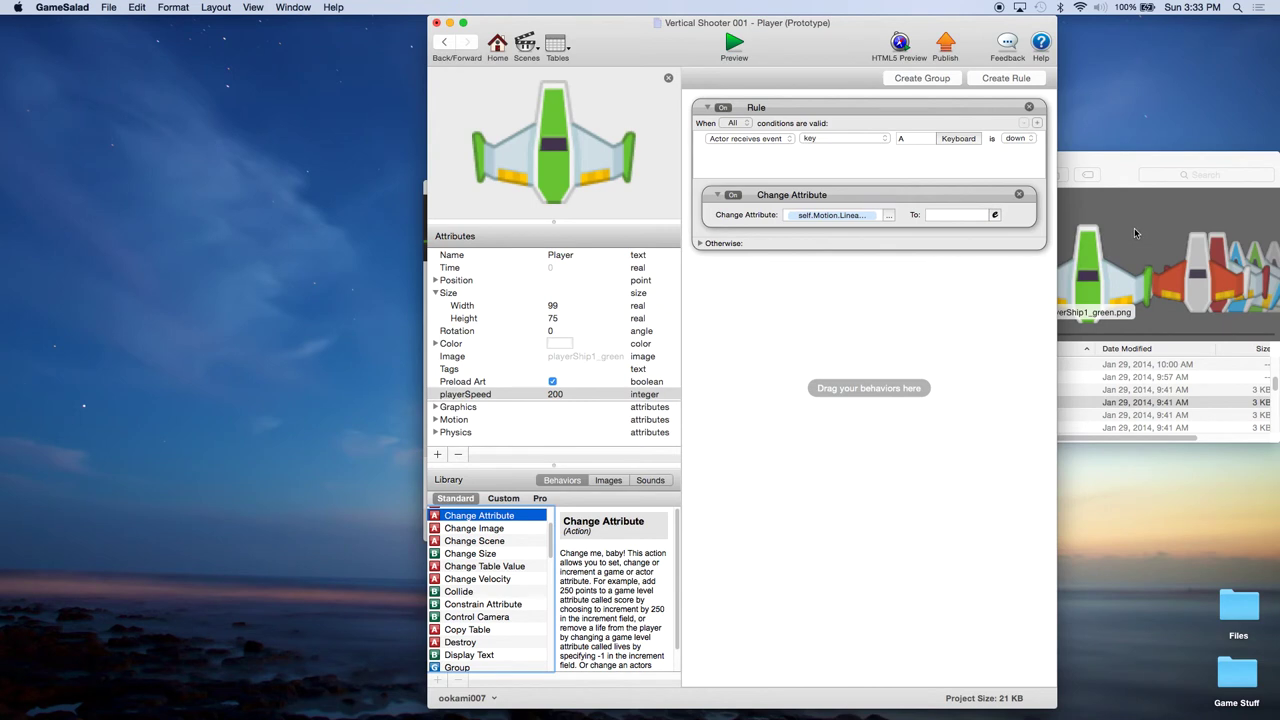
# Step: Set the Change Attribute value to the expression -self.playerSpeed
pyautogui.click(955, 214)
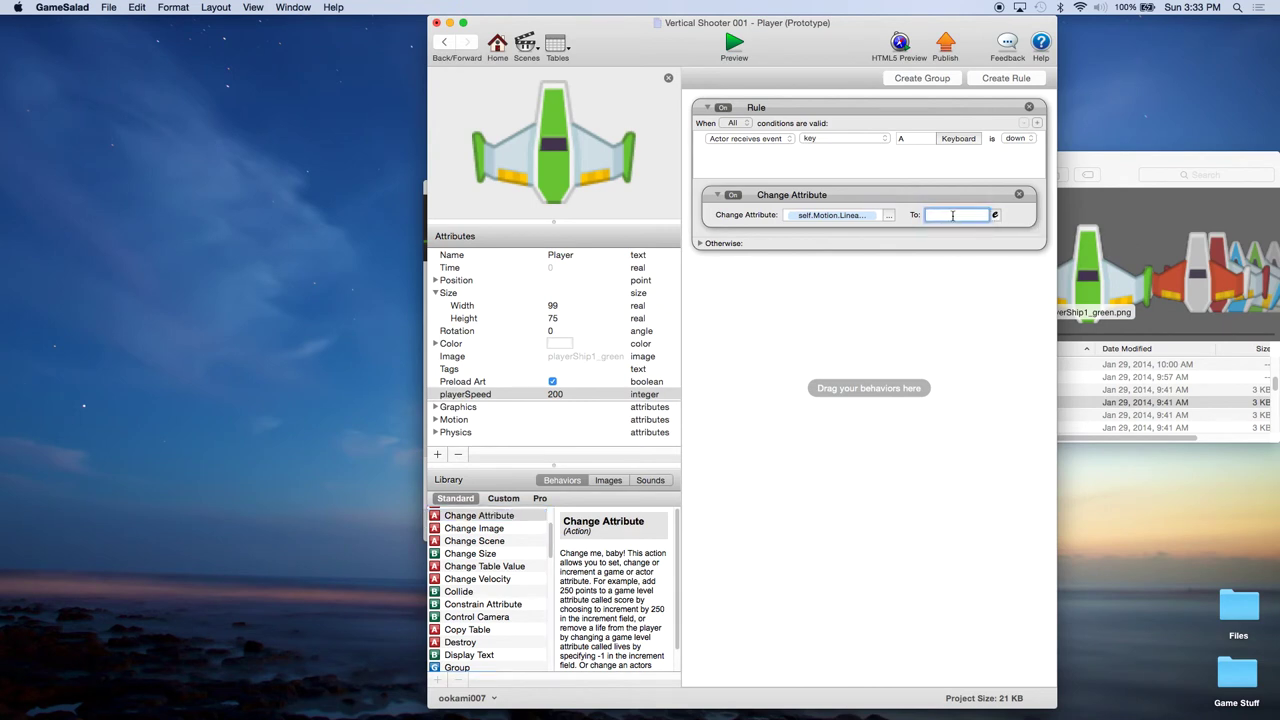
pyautogui.click(995, 215)
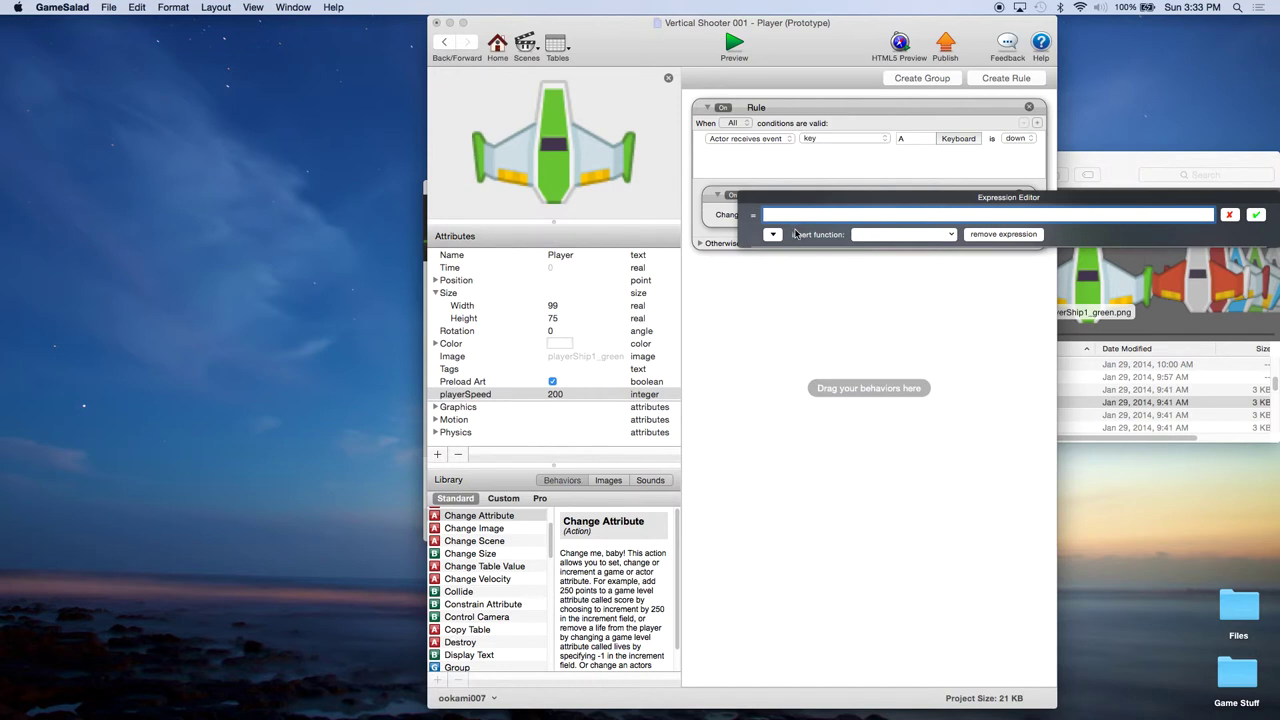
pyautogui.write('-')
pyautogui.click(773, 235)
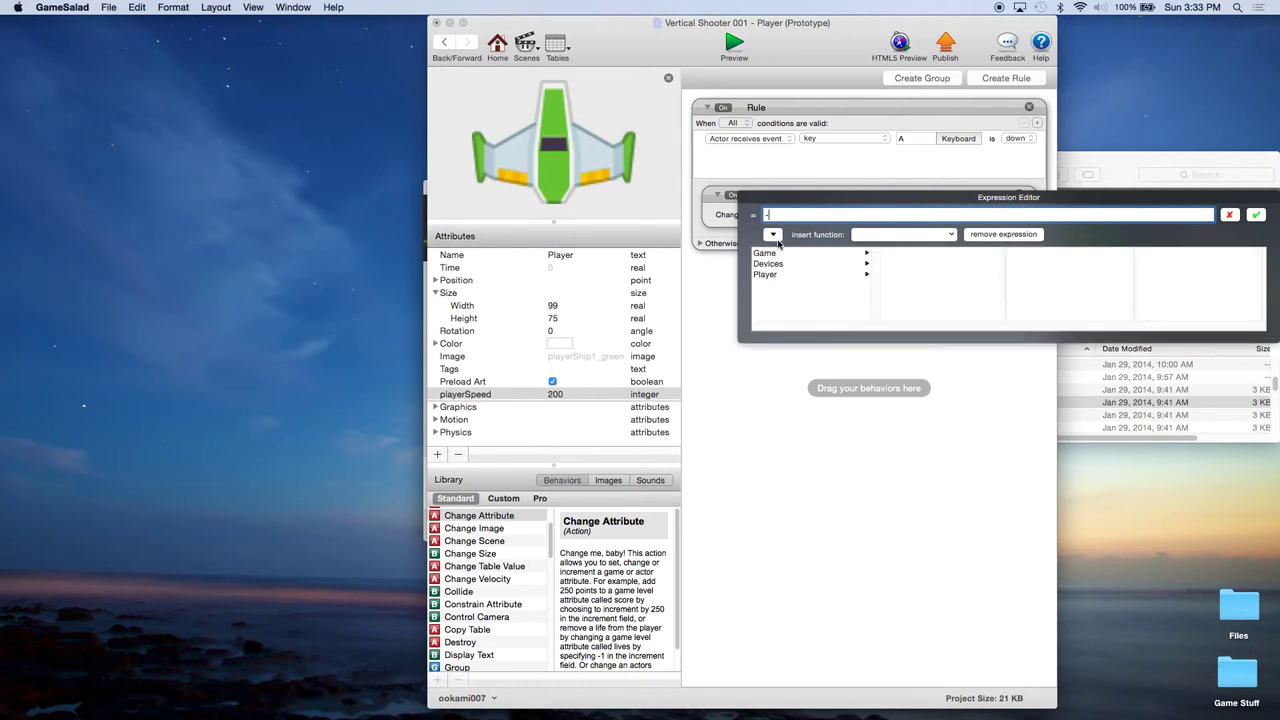
pyautogui.click(772, 274)
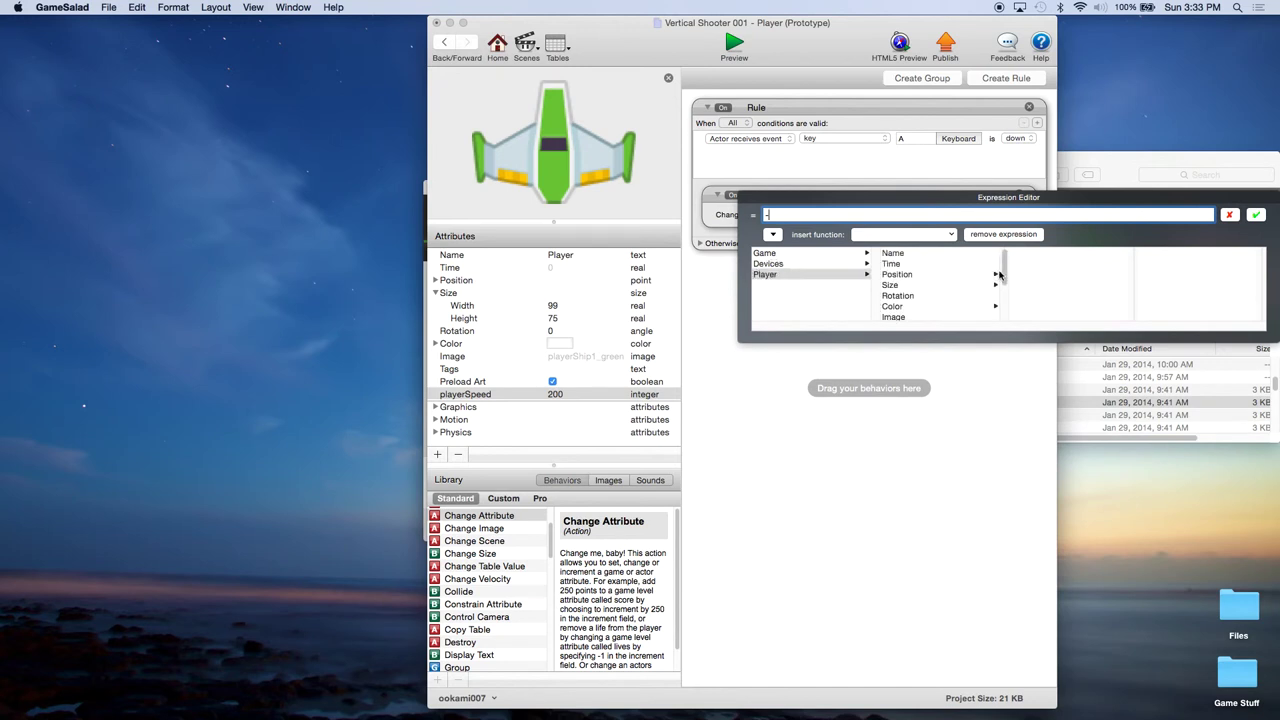
pyautogui.moveTo(998, 275); pyautogui.dragTo(1000, 303)
pyautogui.click(926, 285)
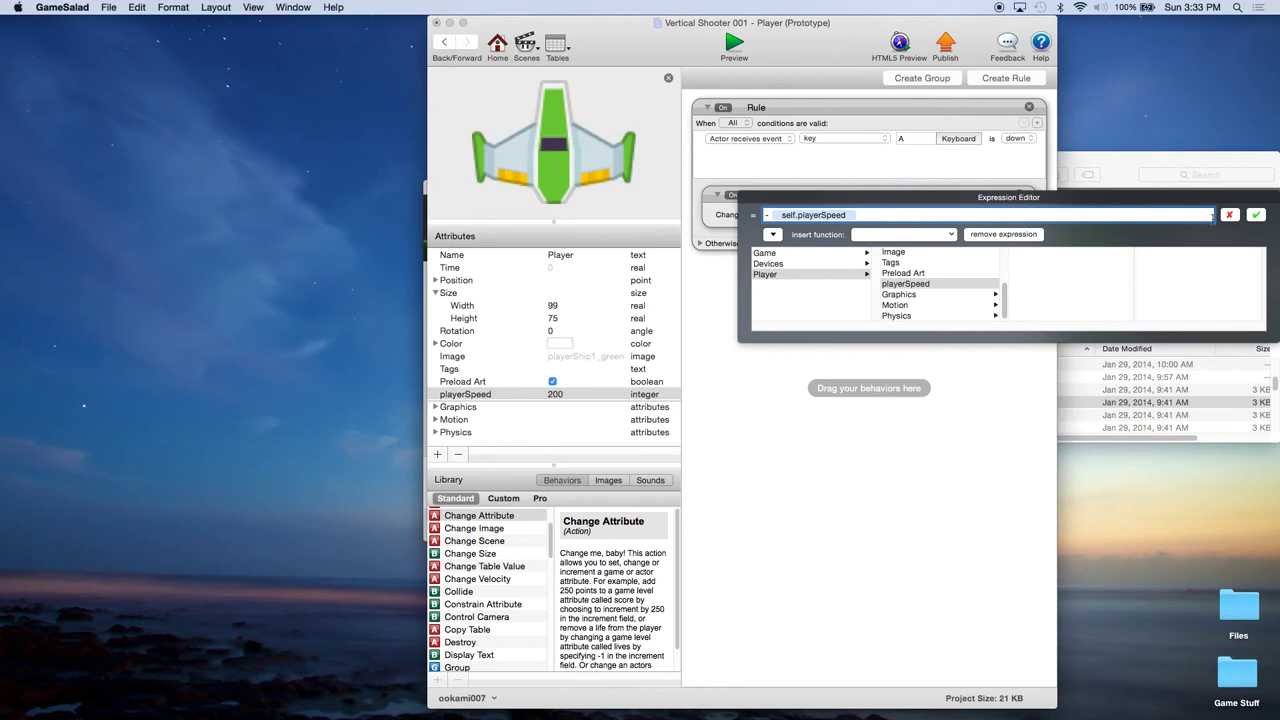
pyautogui.click(1256, 214)
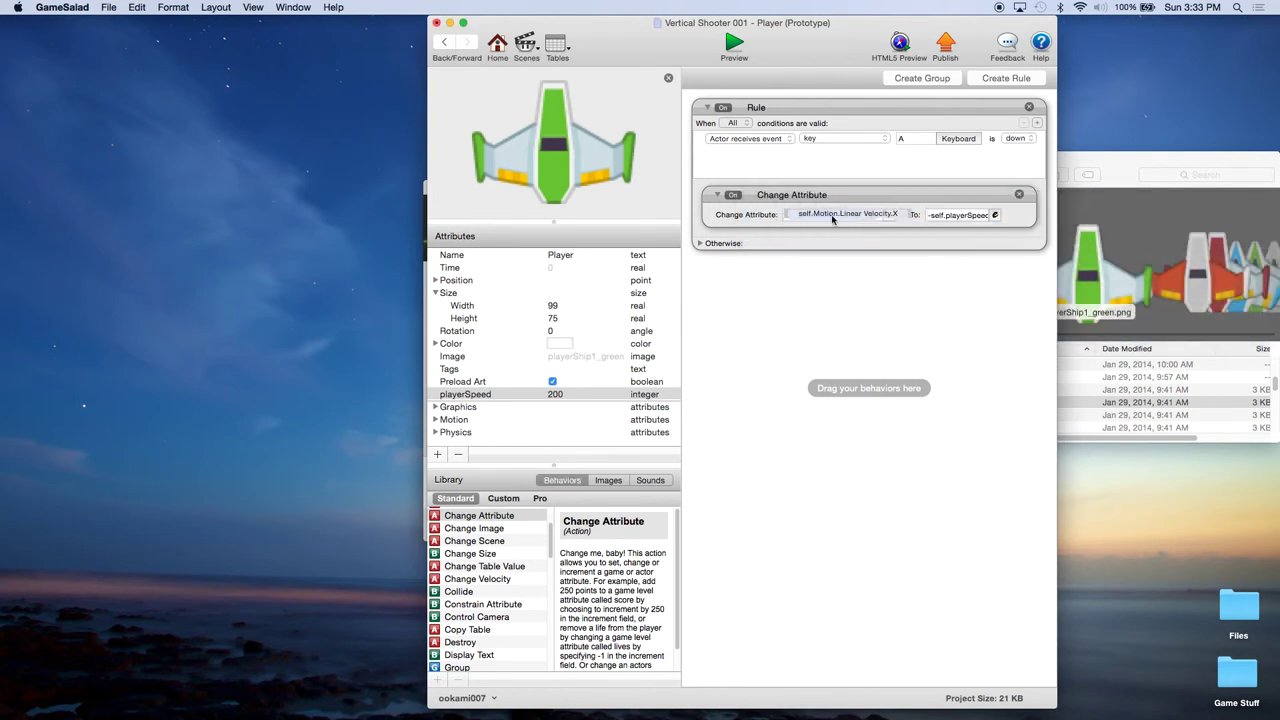
pyautogui.click(886, 215)
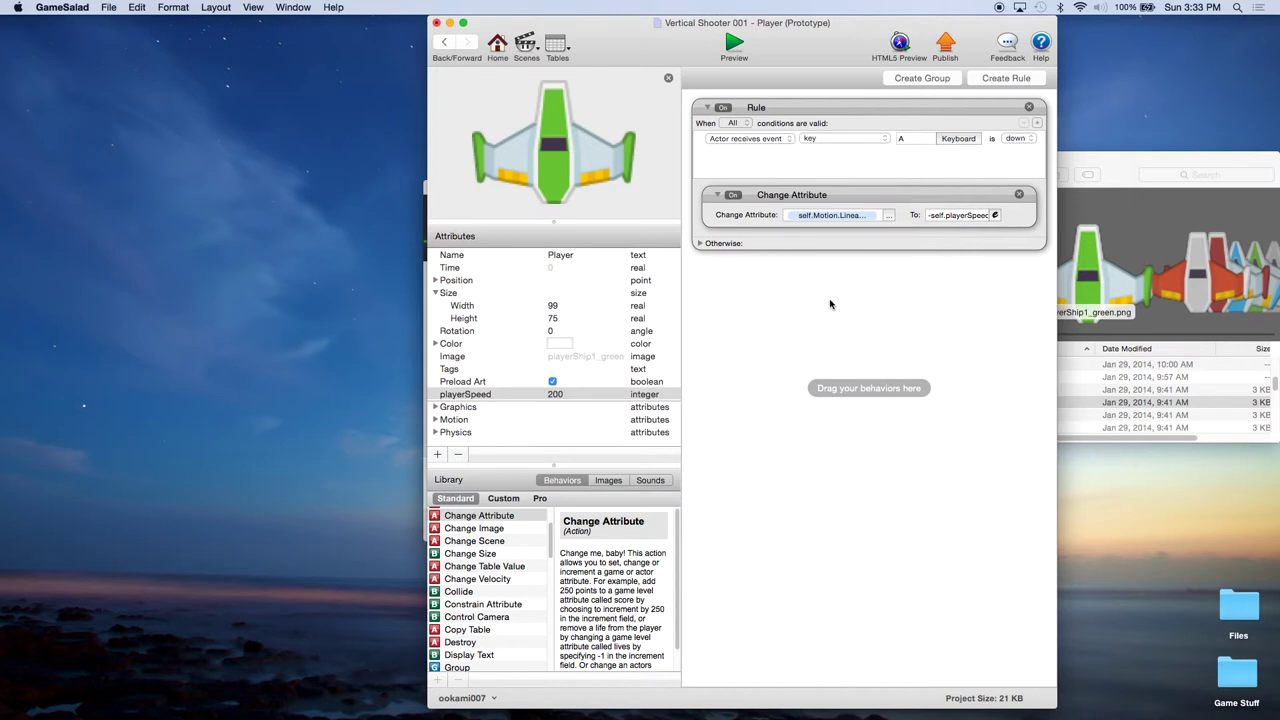
pyautogui.click(931, 220)
# Step: Copy the Change Attribute into the Otherwise branch and clear its expression so it sets 0
pyautogui.click(700, 244)
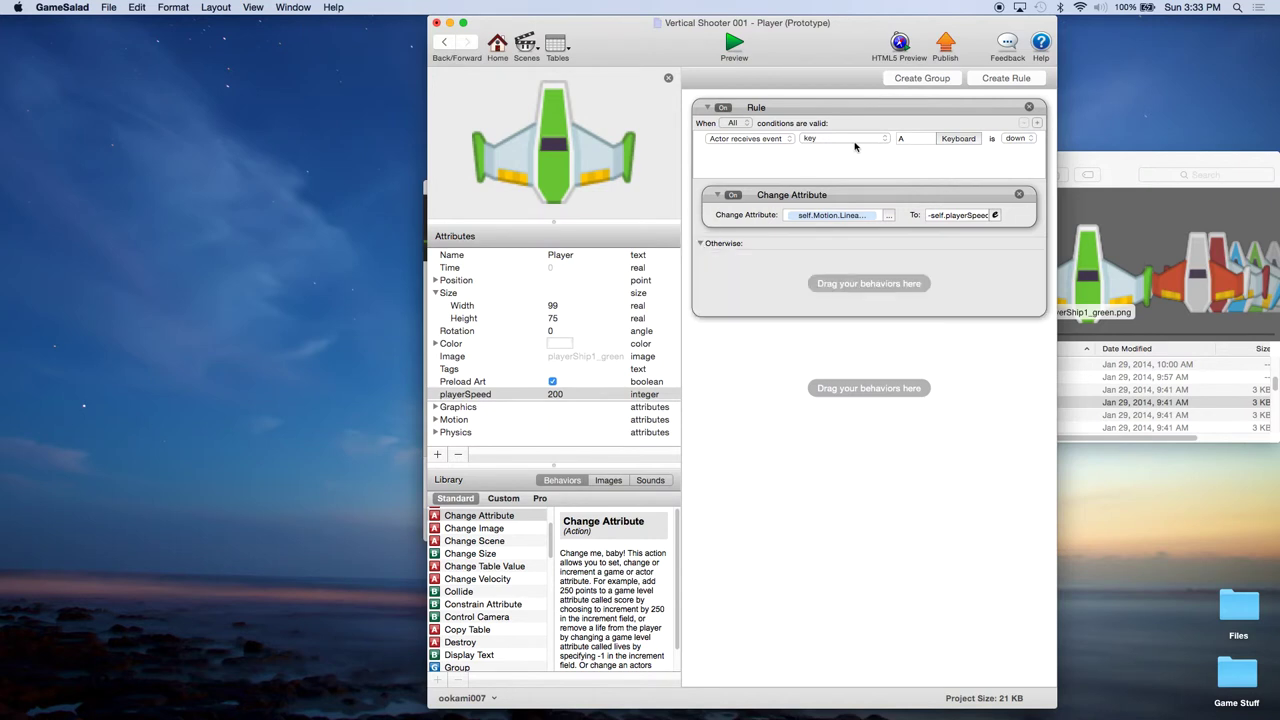
pyautogui.click(822, 195)
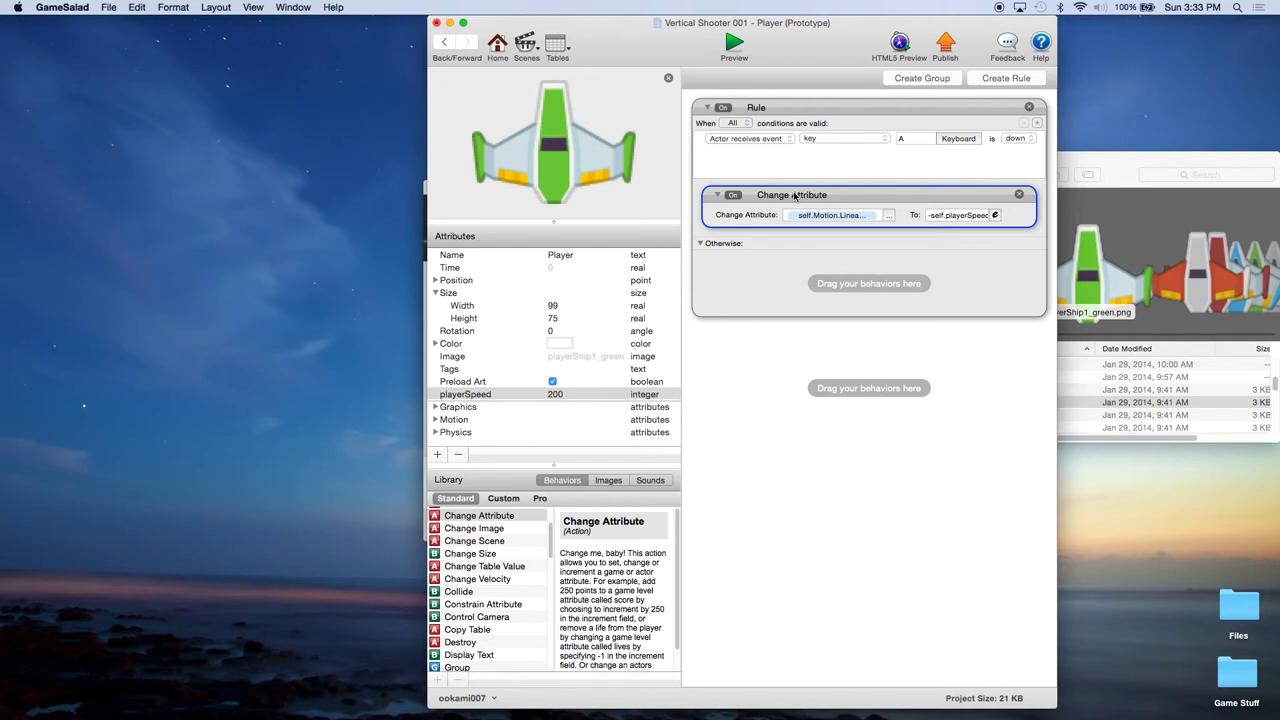
pyautogui.keyDown('alt'); pyautogui.moveTo(795, 196); pyautogui.dragTo(795, 273); pyautogui.keyUp('alt')
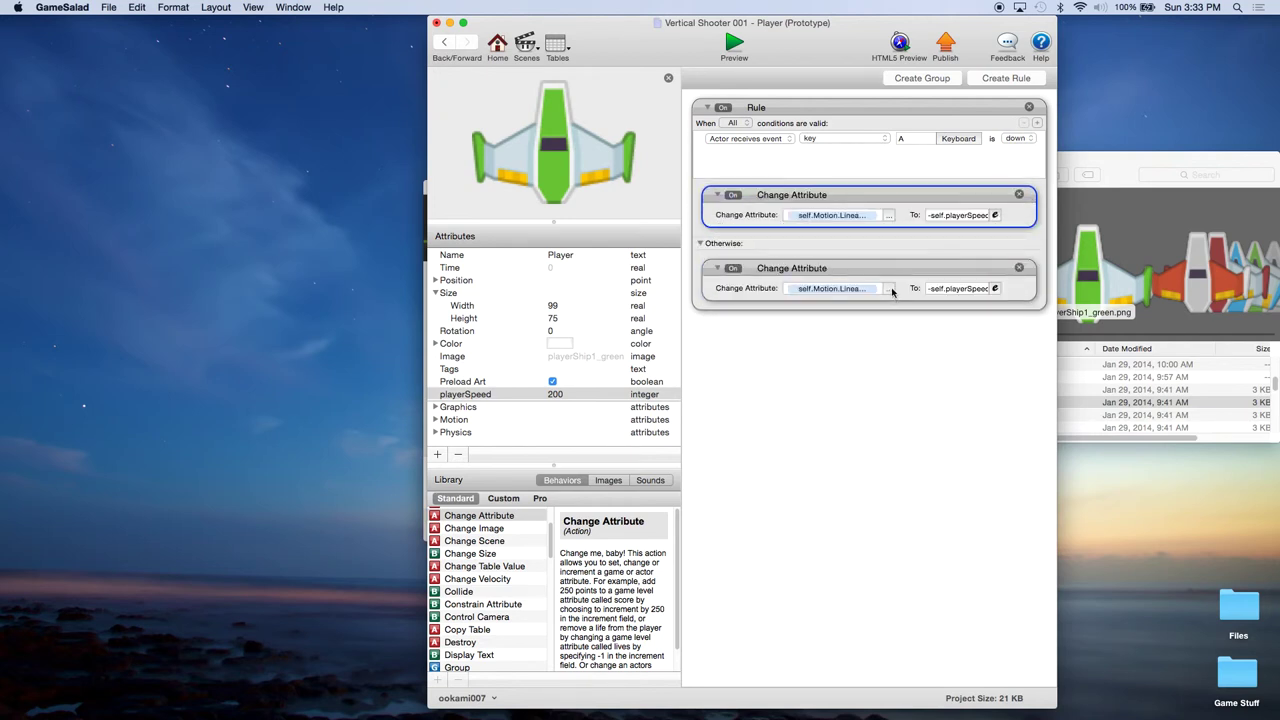
pyautogui.click(995, 288)
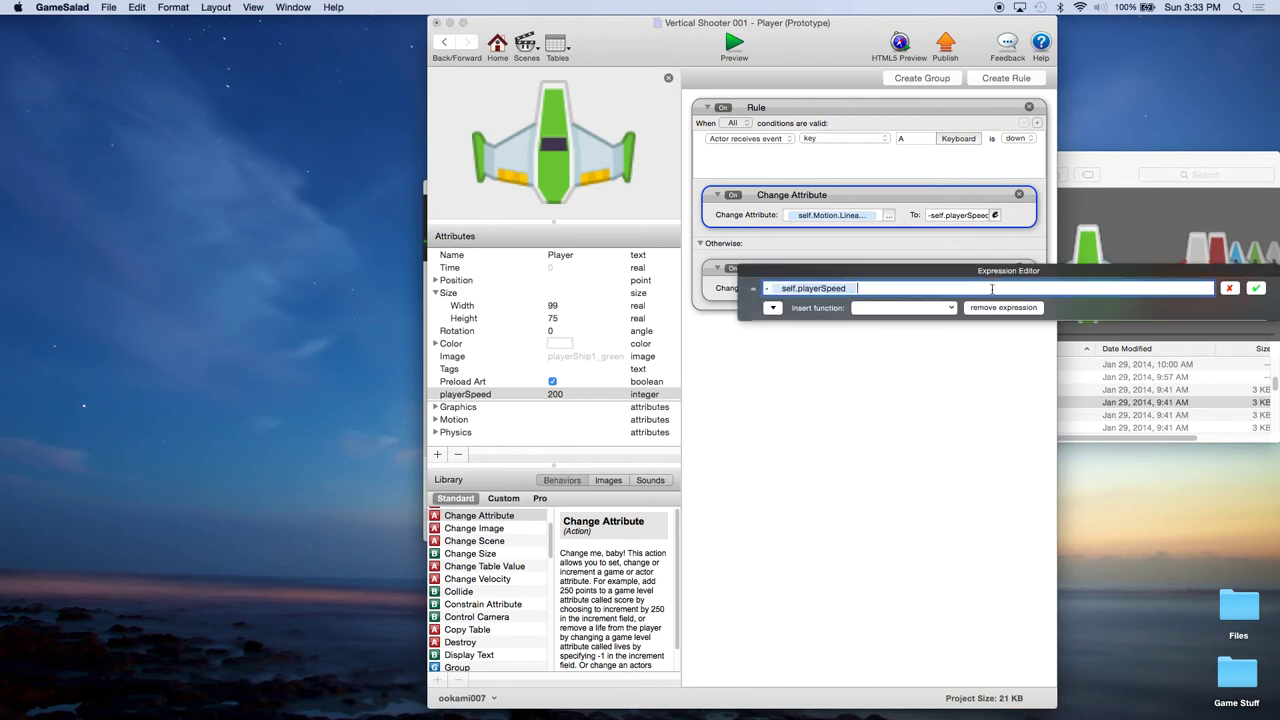
pyautogui.press('BackSpace')
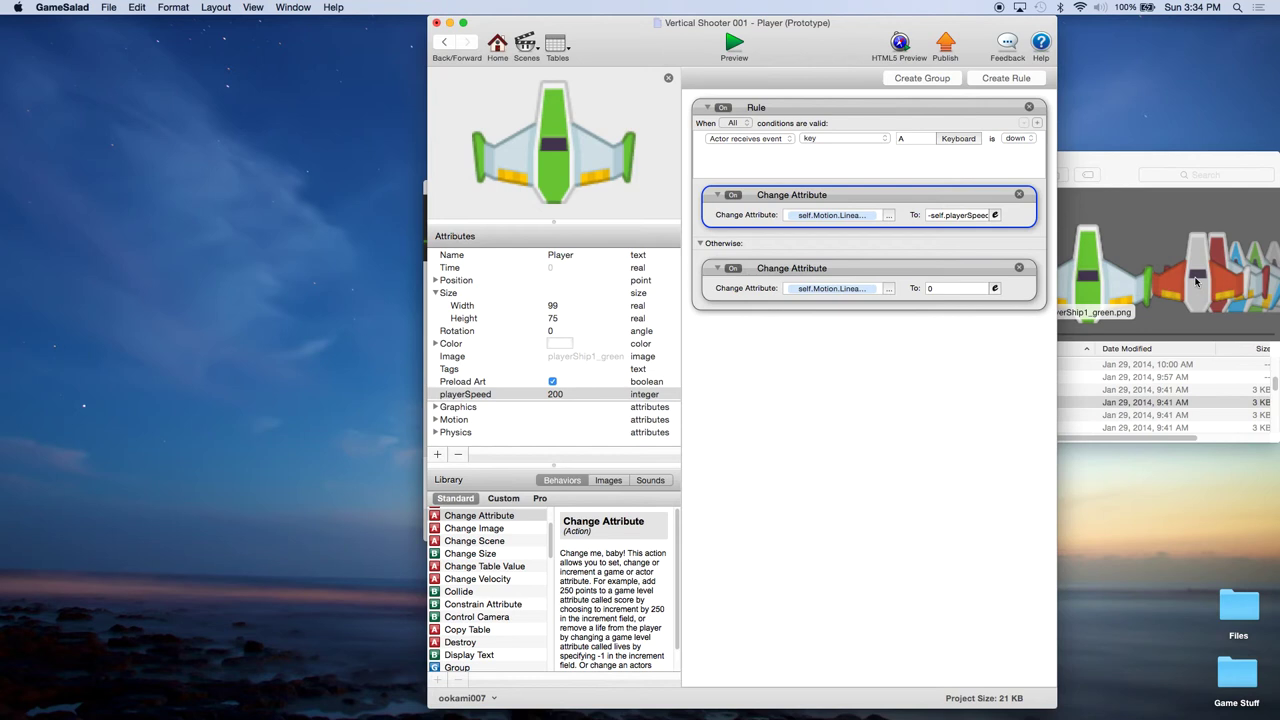
pyautogui.click(1256, 288)
pyautogui.click(938, 216)
# Step: Save the project and duplicate the keyboard rule beneath the original
pyautogui.click(107, 7)
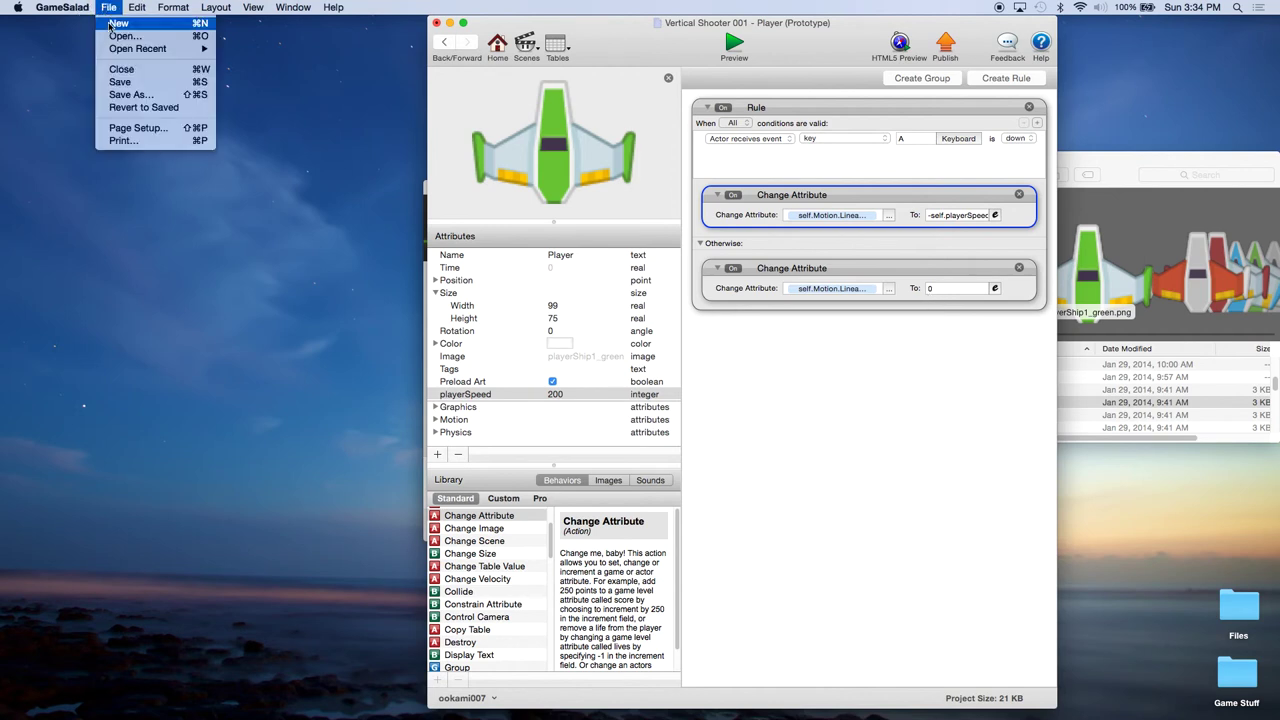
pyautogui.click(125, 90)
pyautogui.click(744, 103)
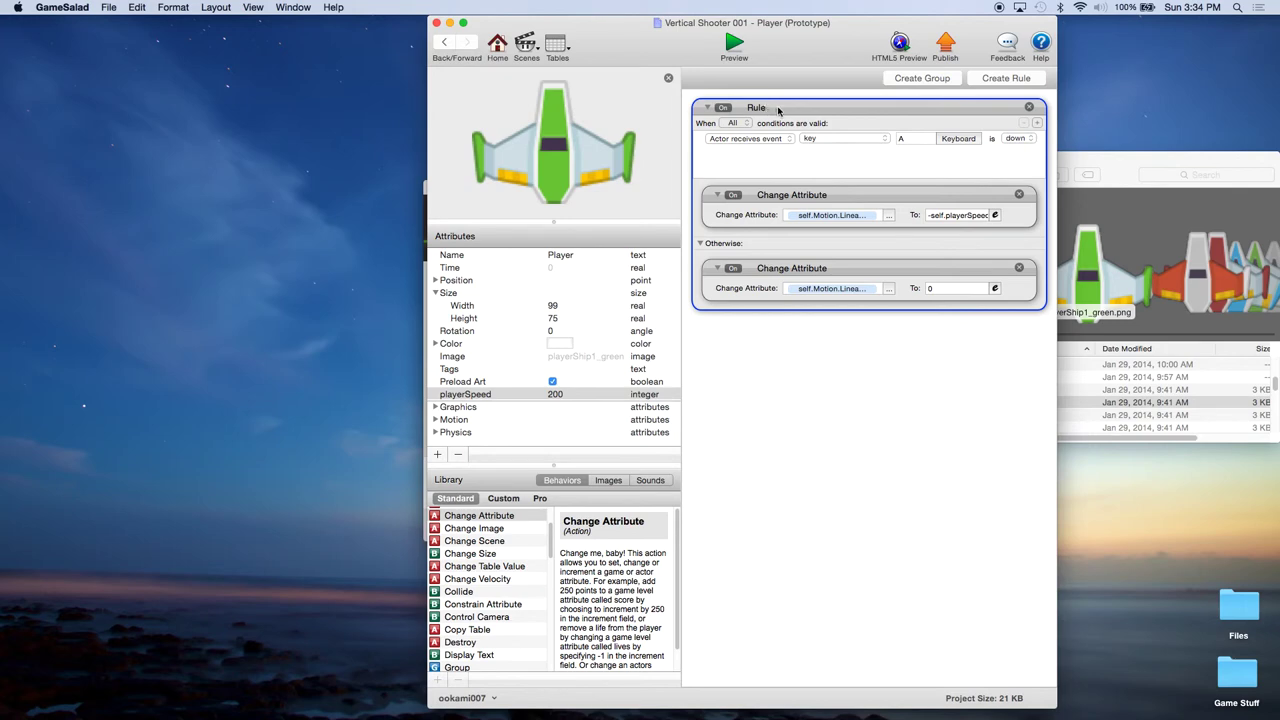
pyautogui.keyDown('alt'); pyautogui.moveTo(788, 108); pyautogui.dragTo(795, 360); pyautogui.keyUp('alt')
# Step: Rename the two rules Left and Right, then save the project
pyautogui.doubleClick(762, 107)
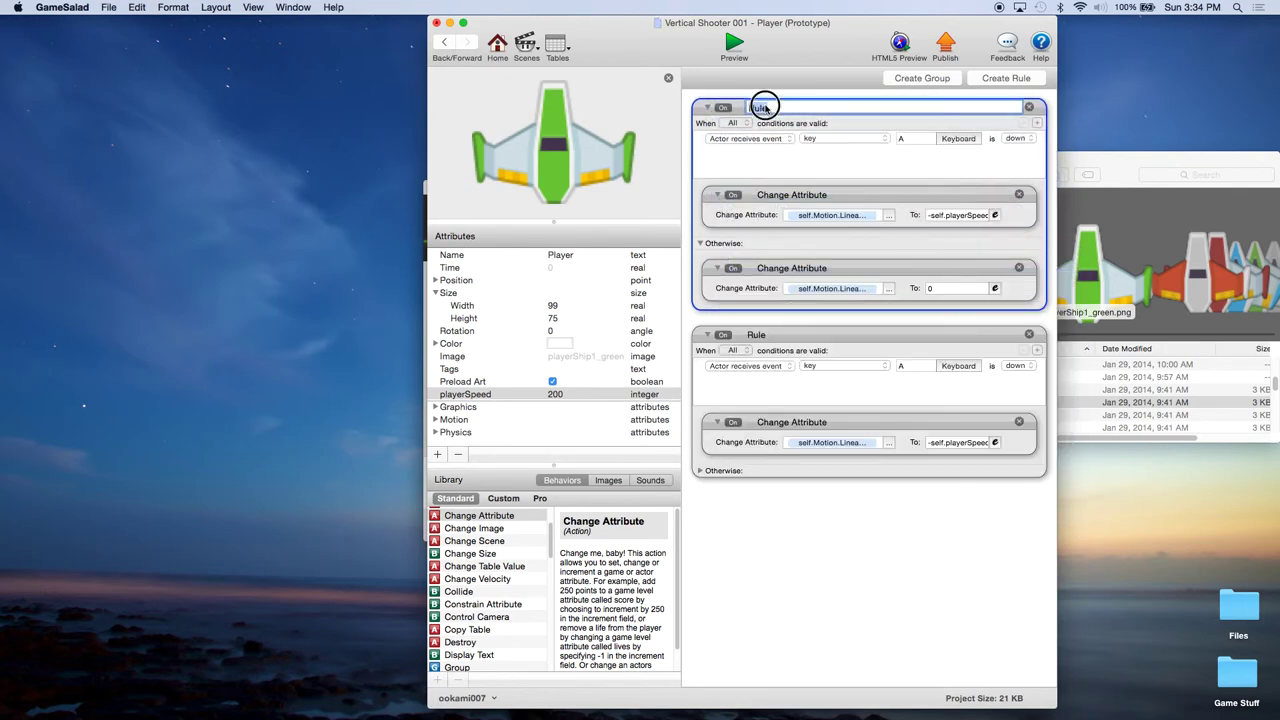
pyautogui.write('Left')
pyautogui.press('Return')
pyautogui.doubleClick(756, 336)
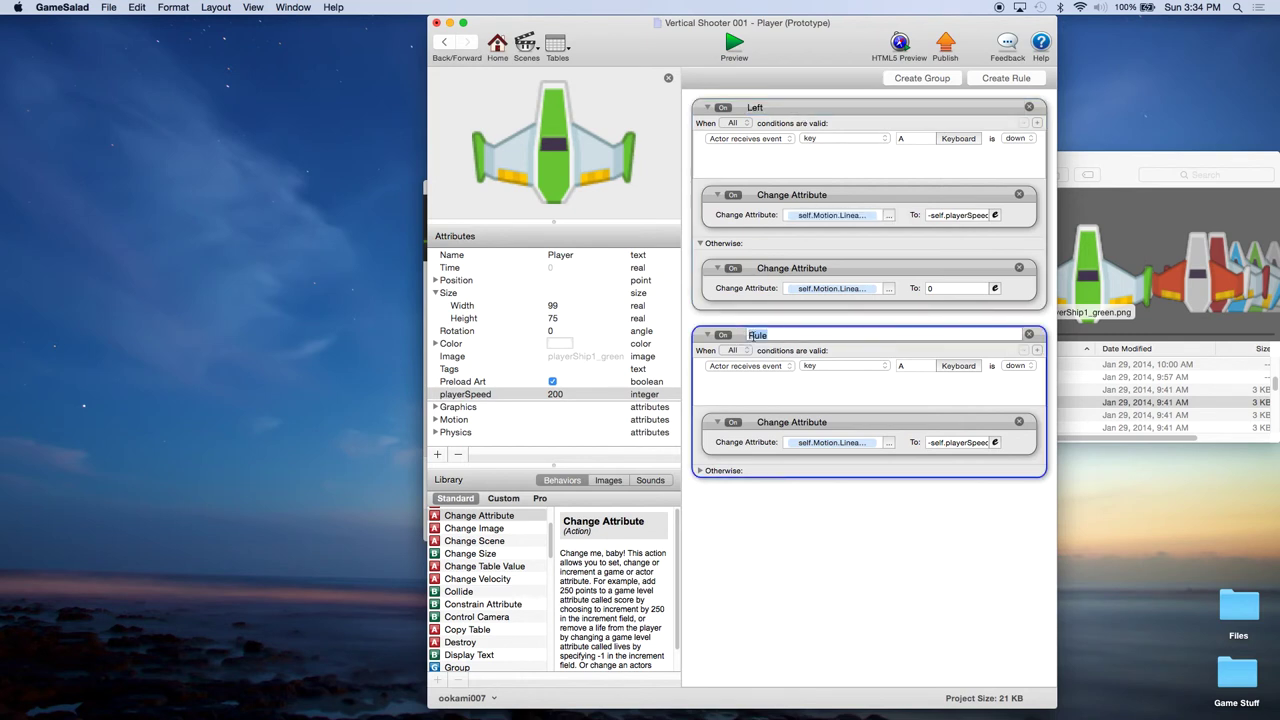
pyautogui.write('Right')
pyautogui.press('Return')
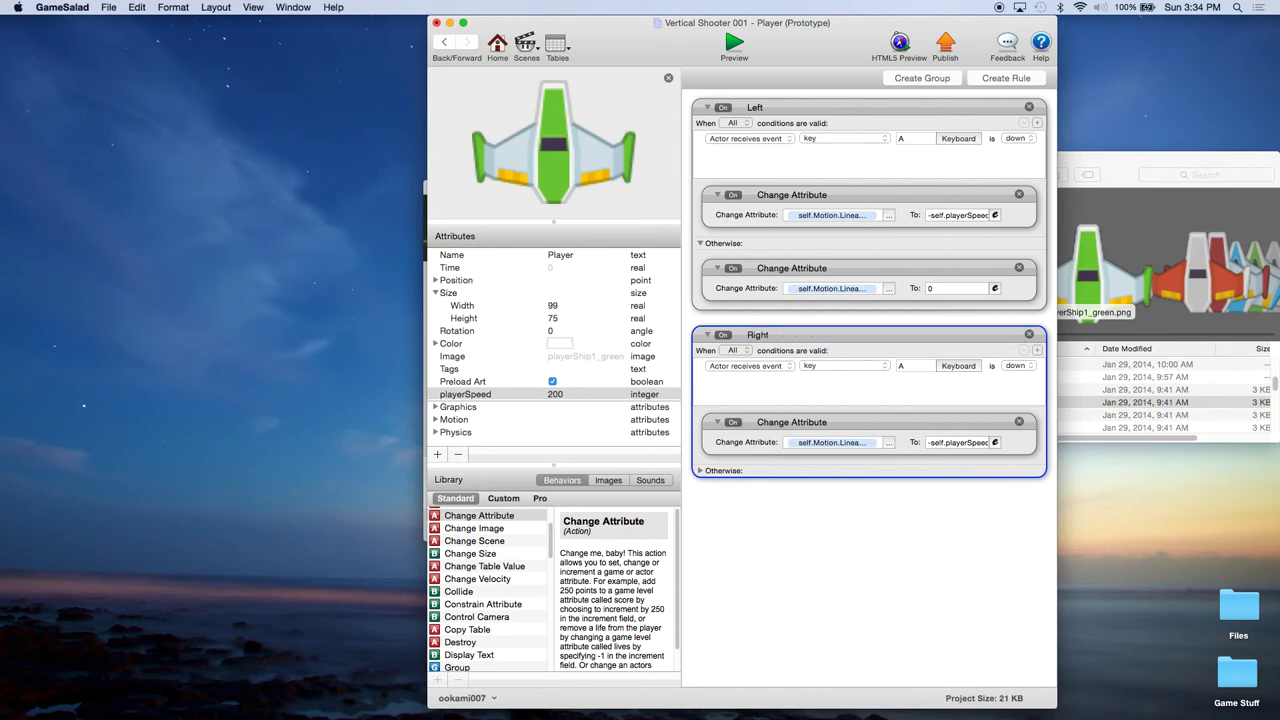
pyautogui.click(112, 8)
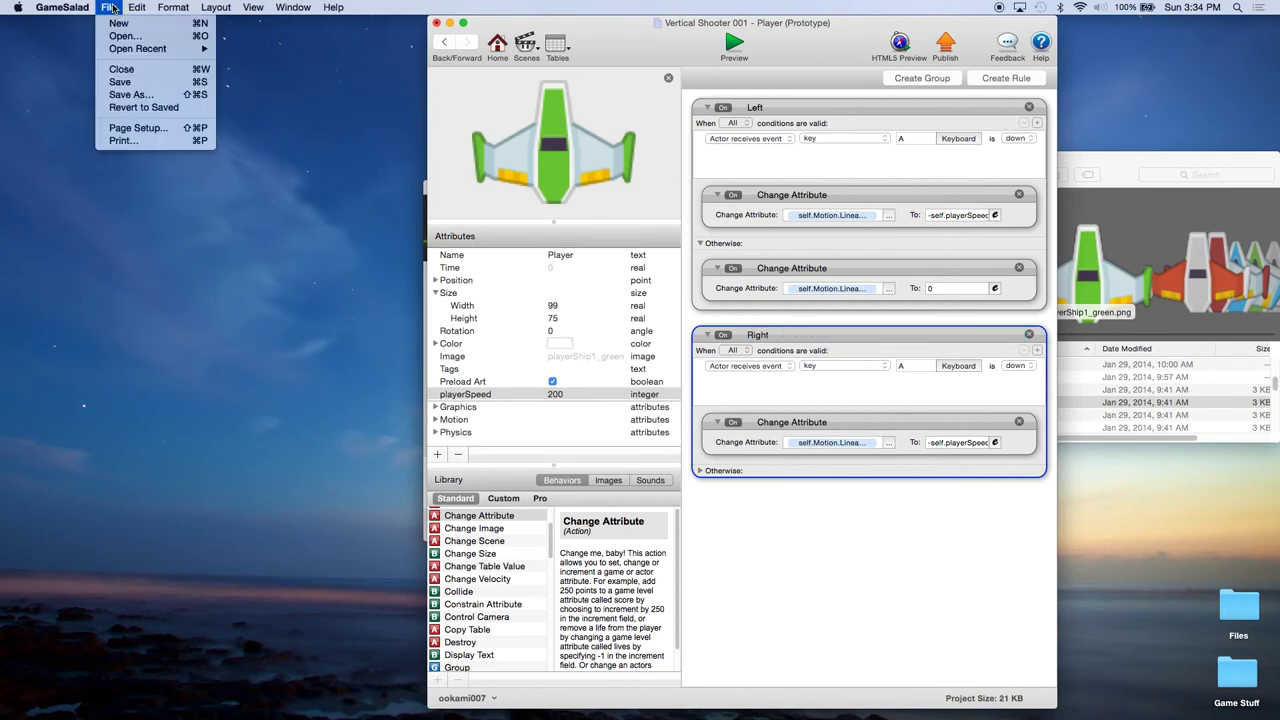
pyautogui.click(125, 84)
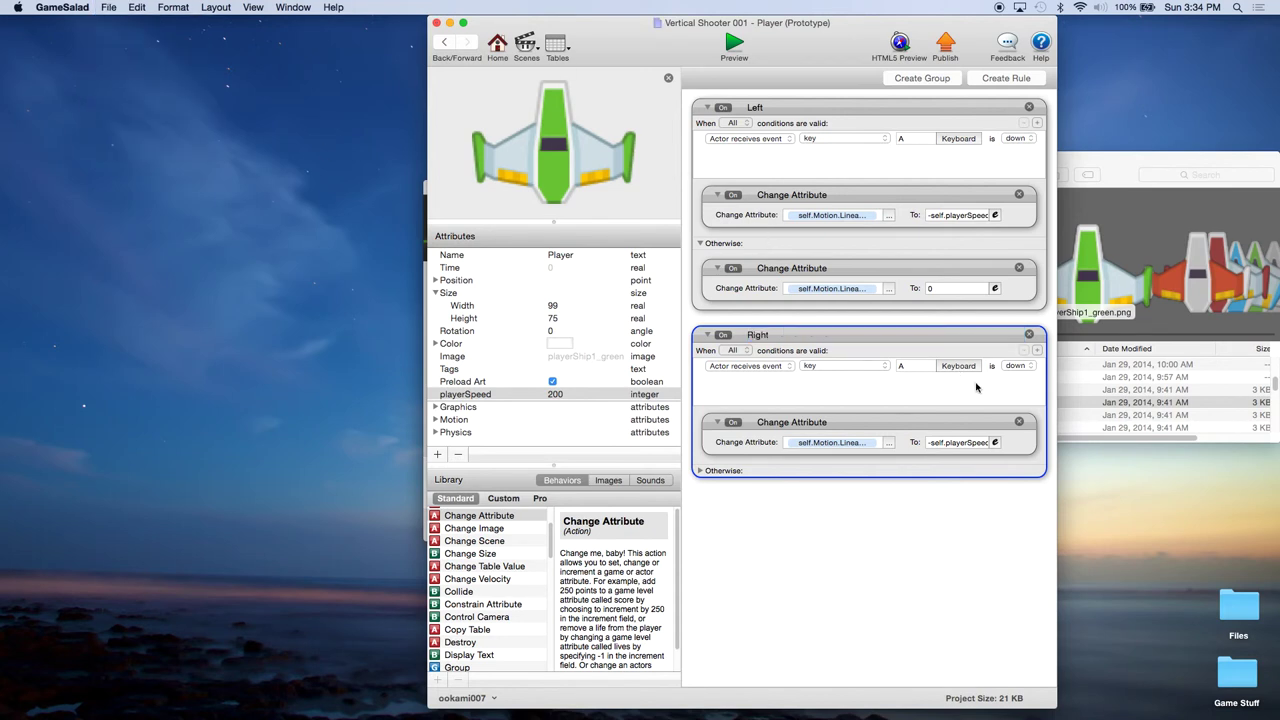
# Step: Trigger the Right rule with the D key and change its velocity to positive self.playerSpeed
pyautogui.click(958, 366)
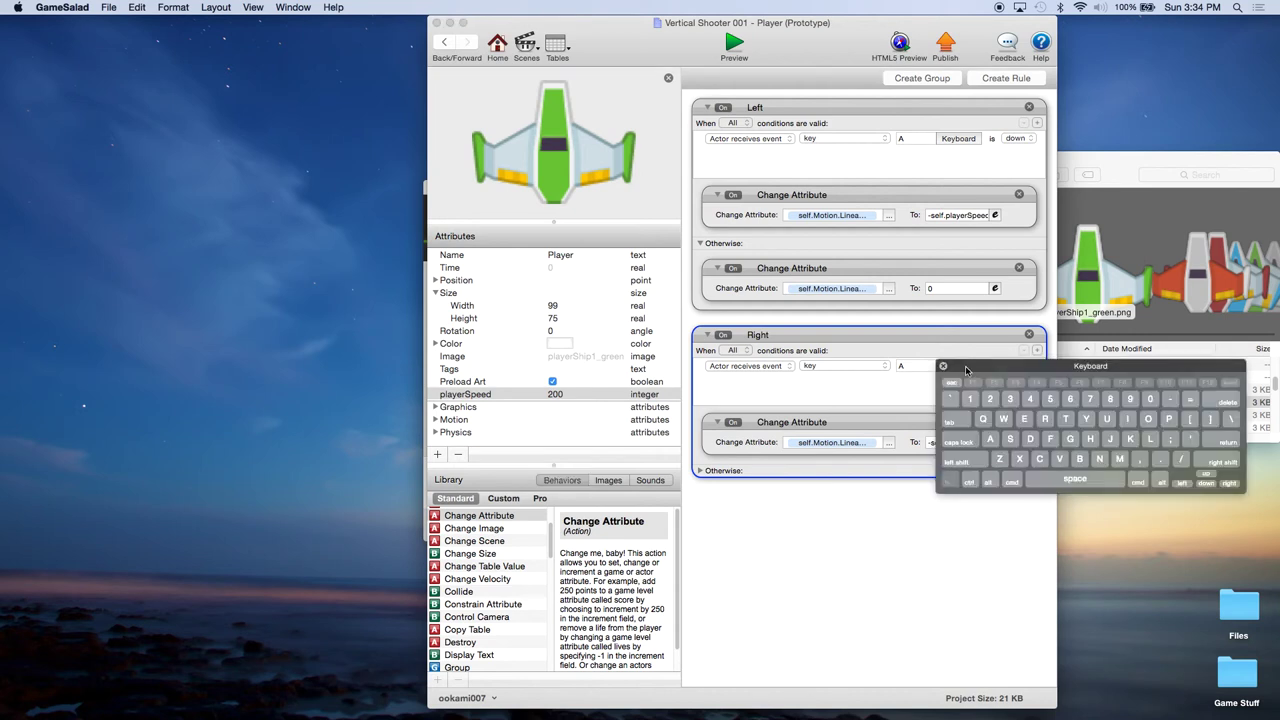
pyautogui.click(1031, 441)
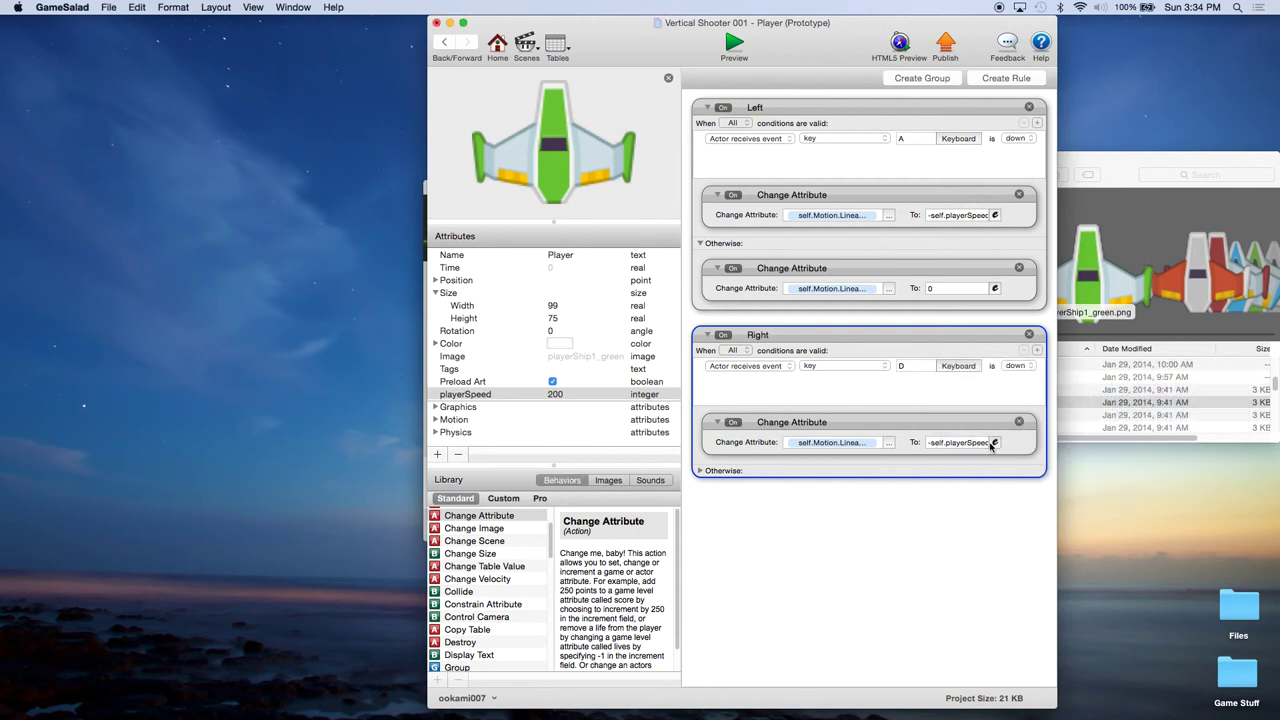
pyautogui.click(950, 443)
pyautogui.click(830, 442)
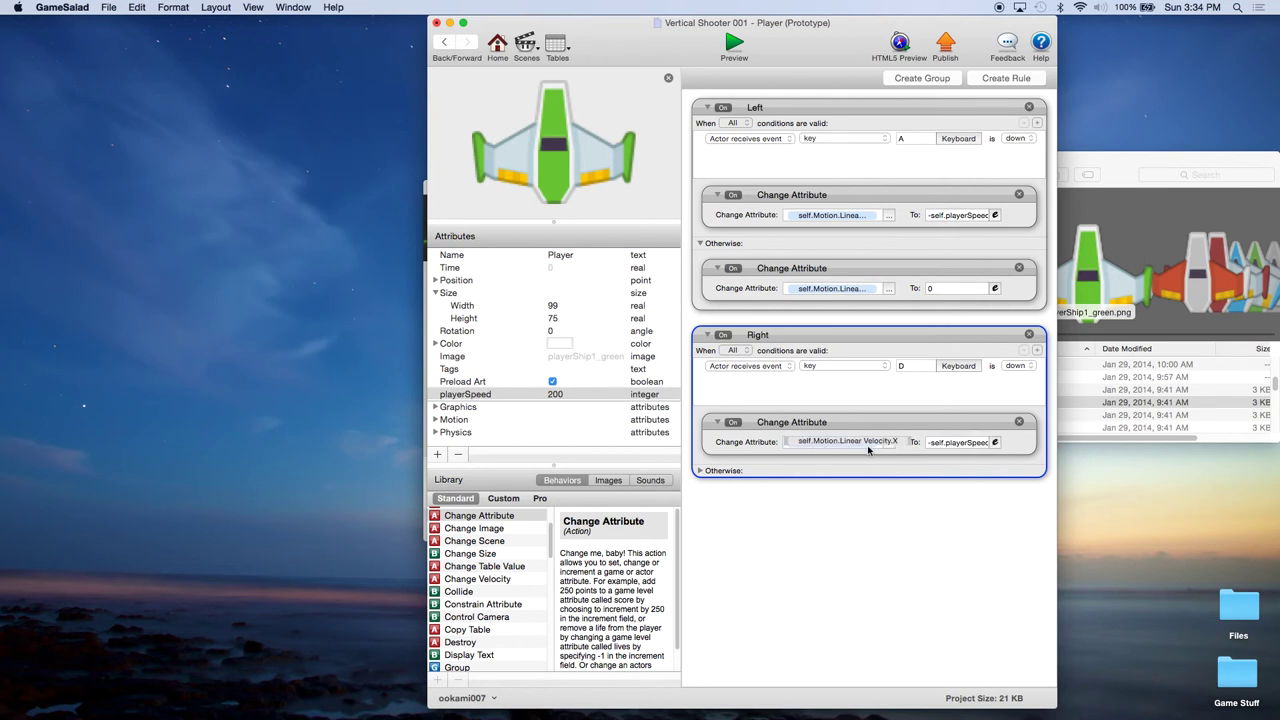
pyautogui.click(950, 443)
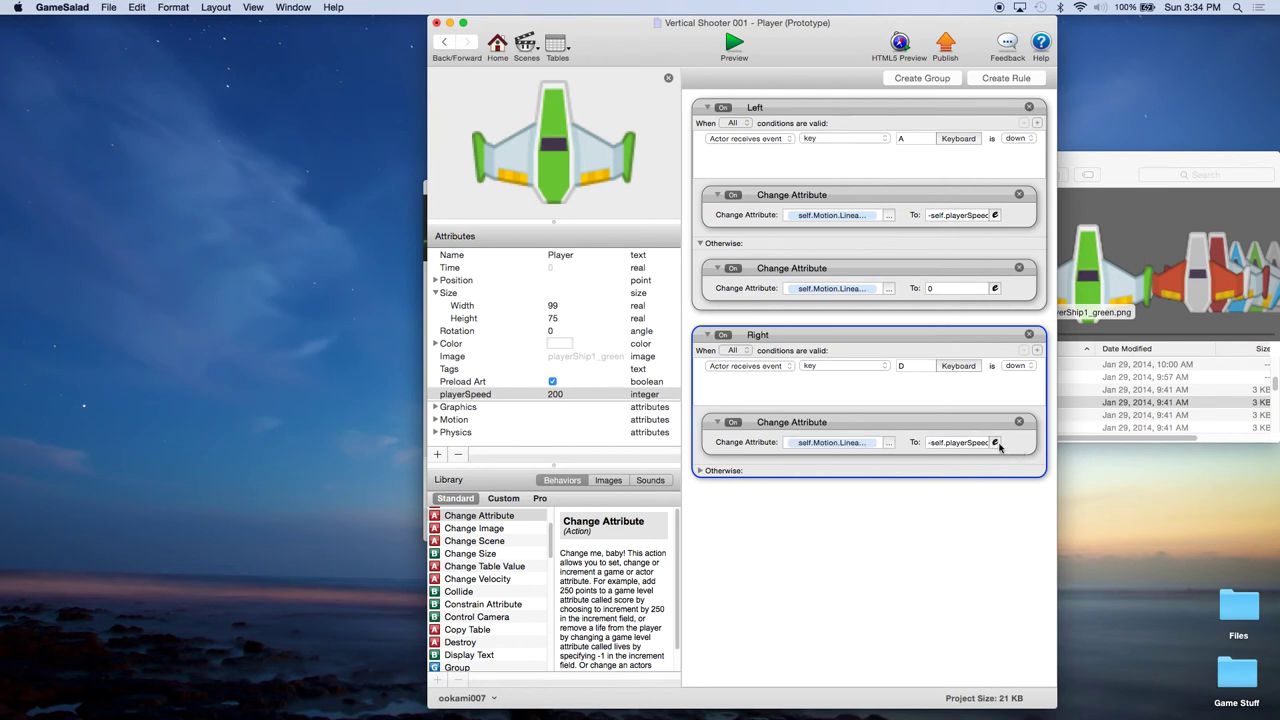
pyautogui.click(994, 442)
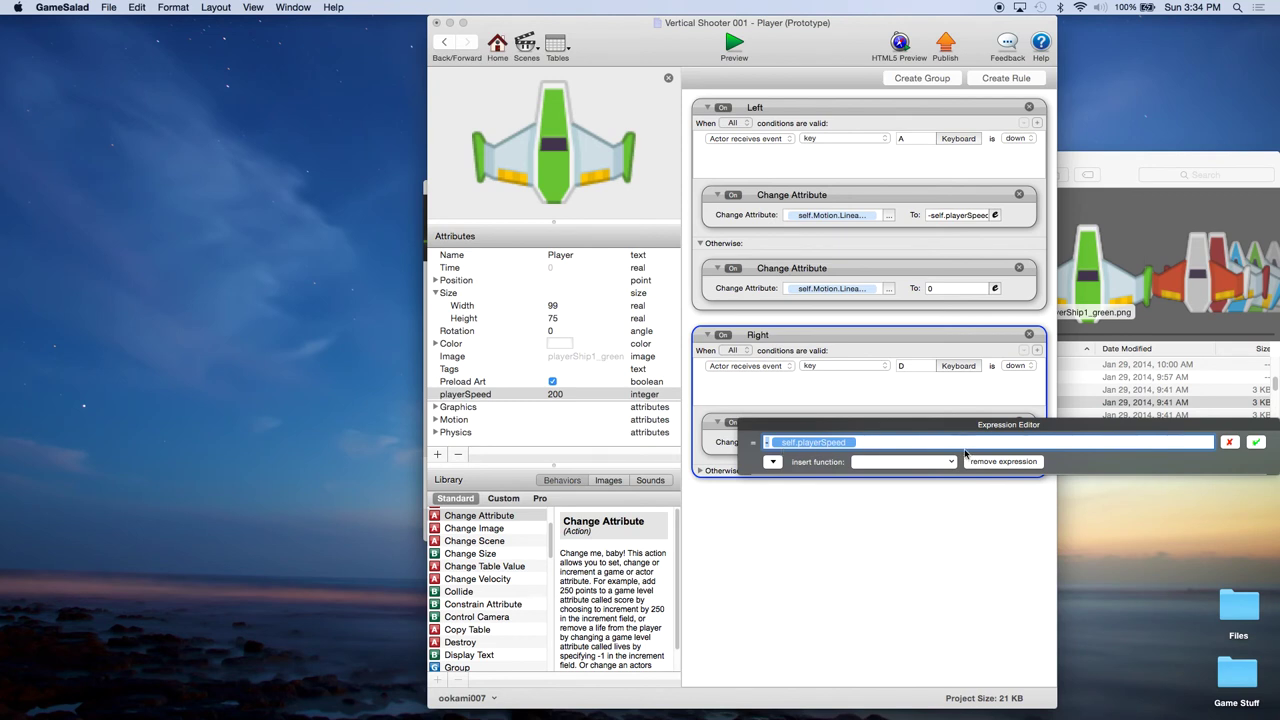
pyautogui.click(910, 441)
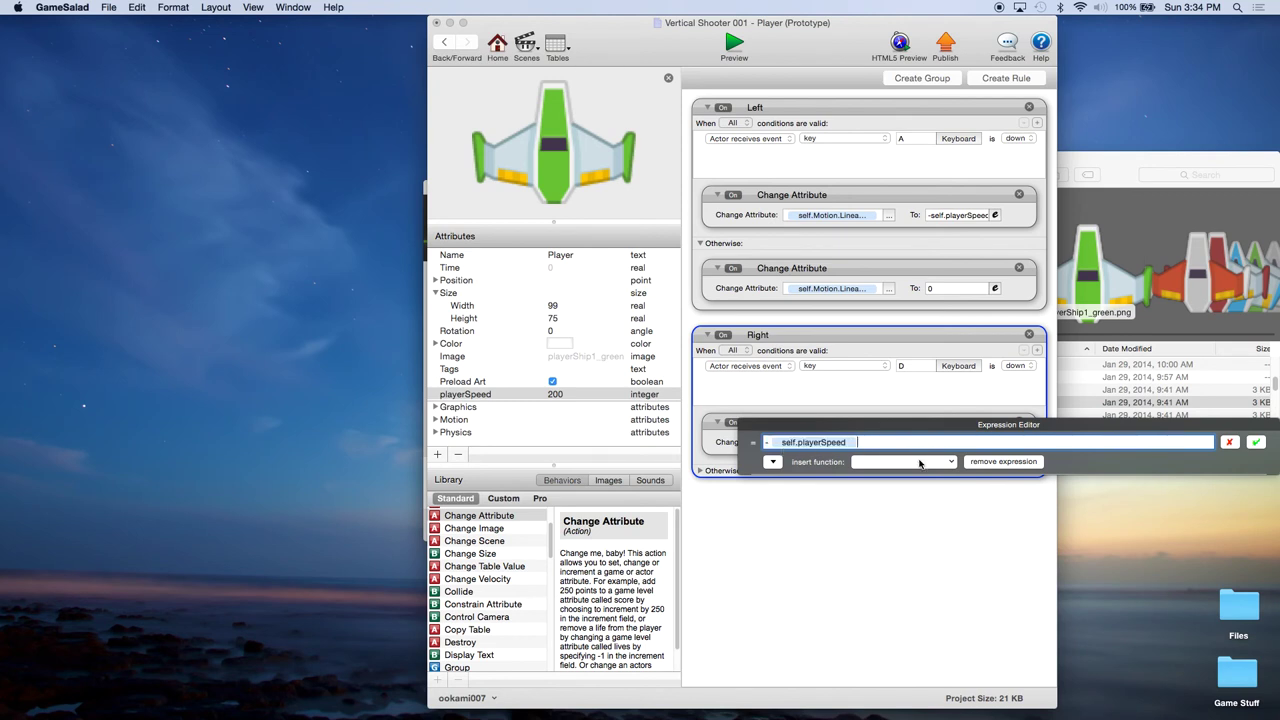
pyautogui.press('BackSpace')
pyautogui.click(1256, 443)
pyautogui.click(700, 471)
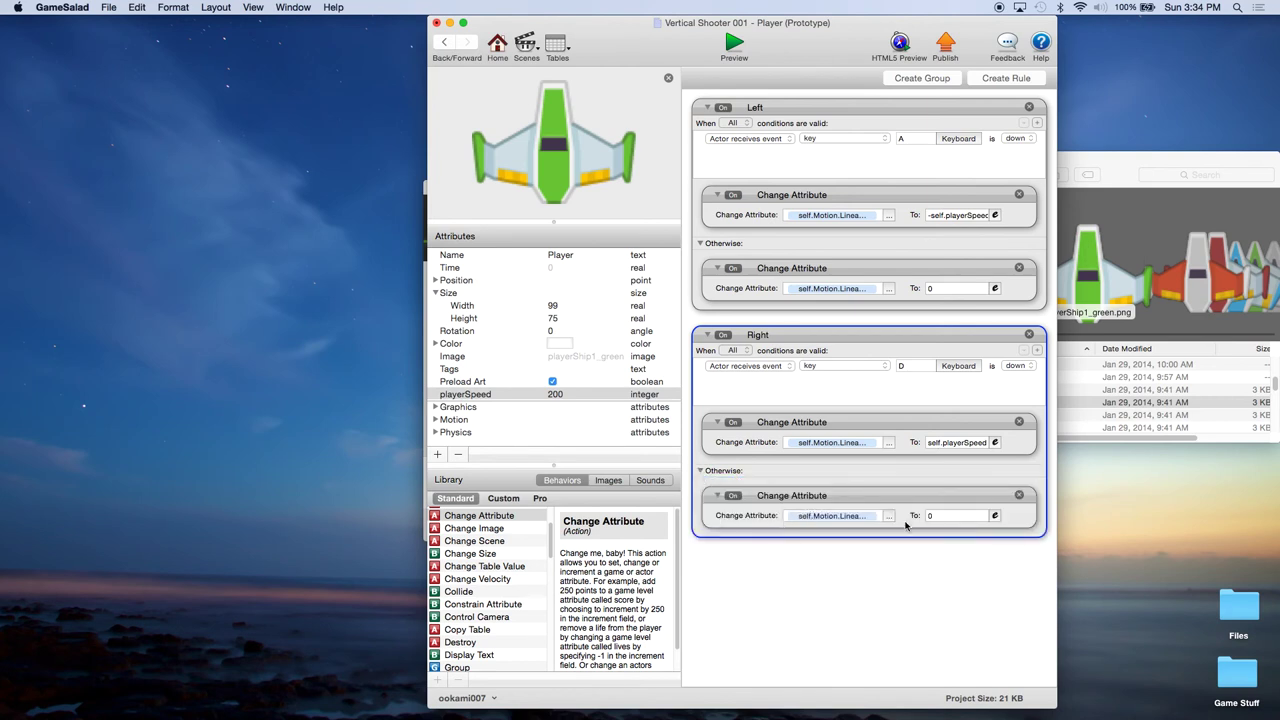
# Step: Collapse the Left and Right rules, save, return to the scene overview, and launch the preview
pyautogui.click(706, 336)
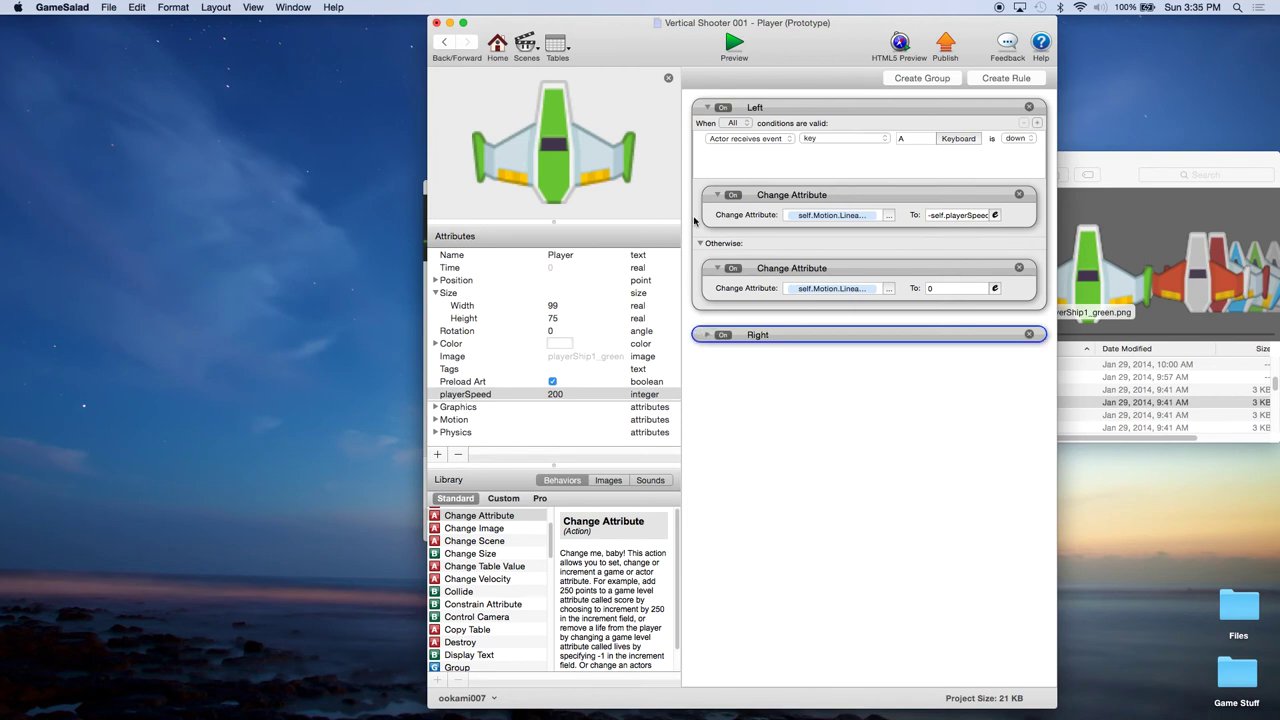
pyautogui.click(707, 107)
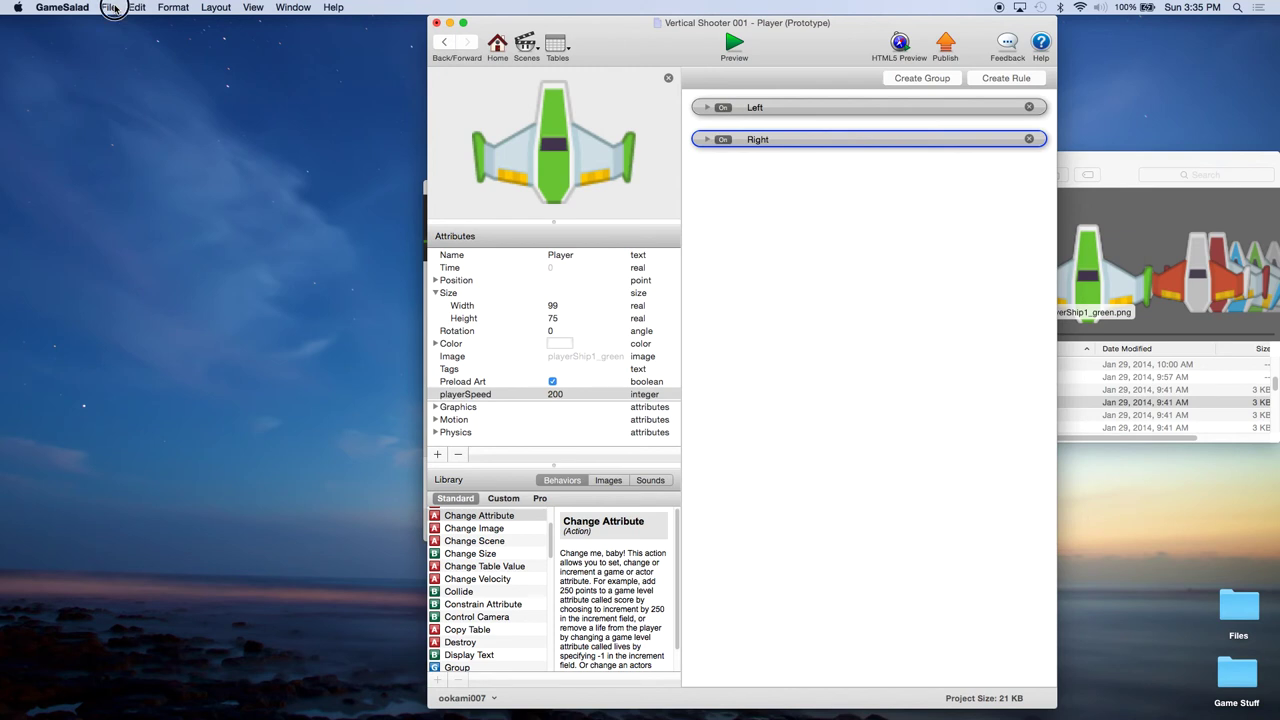
pyautogui.click(108, 7)
pyautogui.click(133, 83)
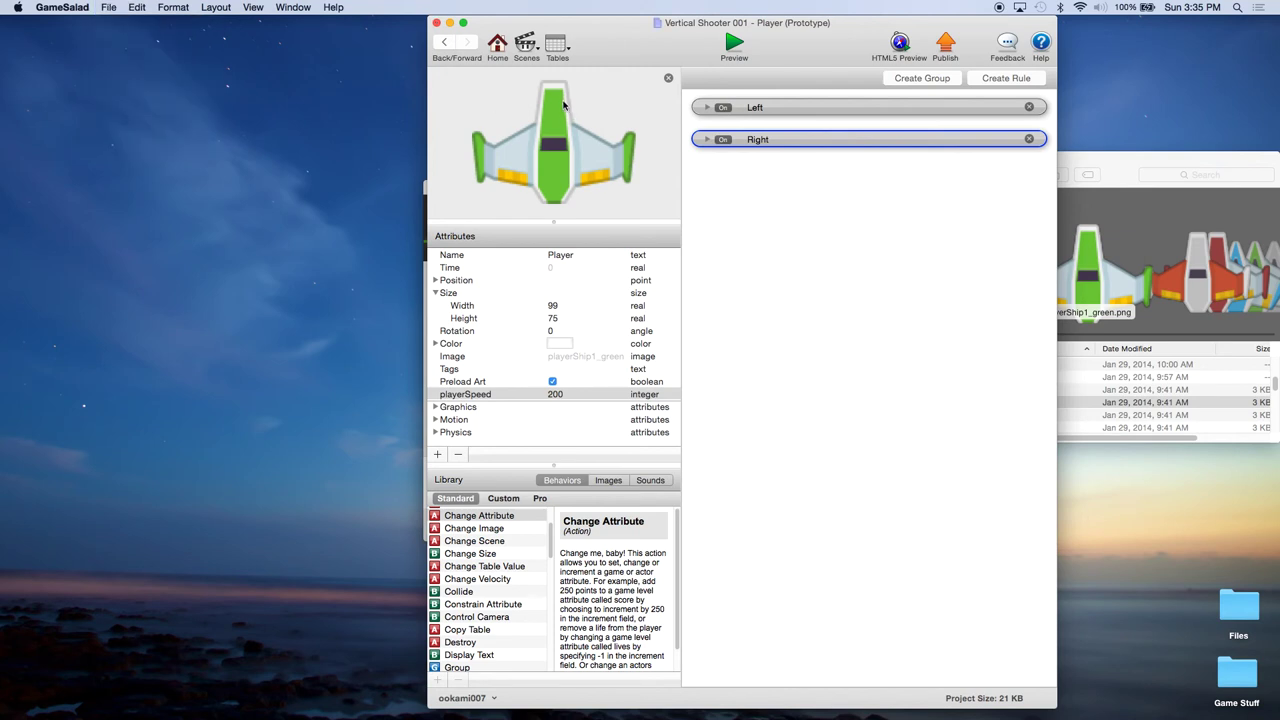
pyautogui.click(498, 48)
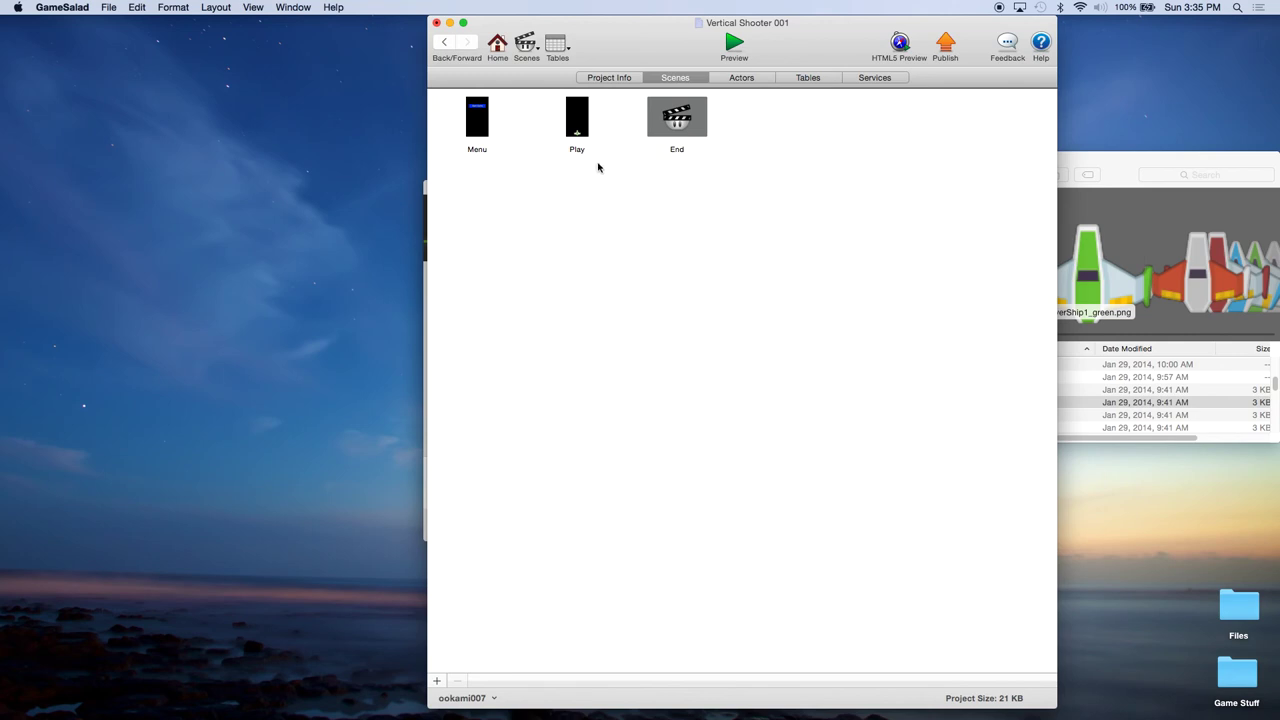
pyautogui.click(733, 44)
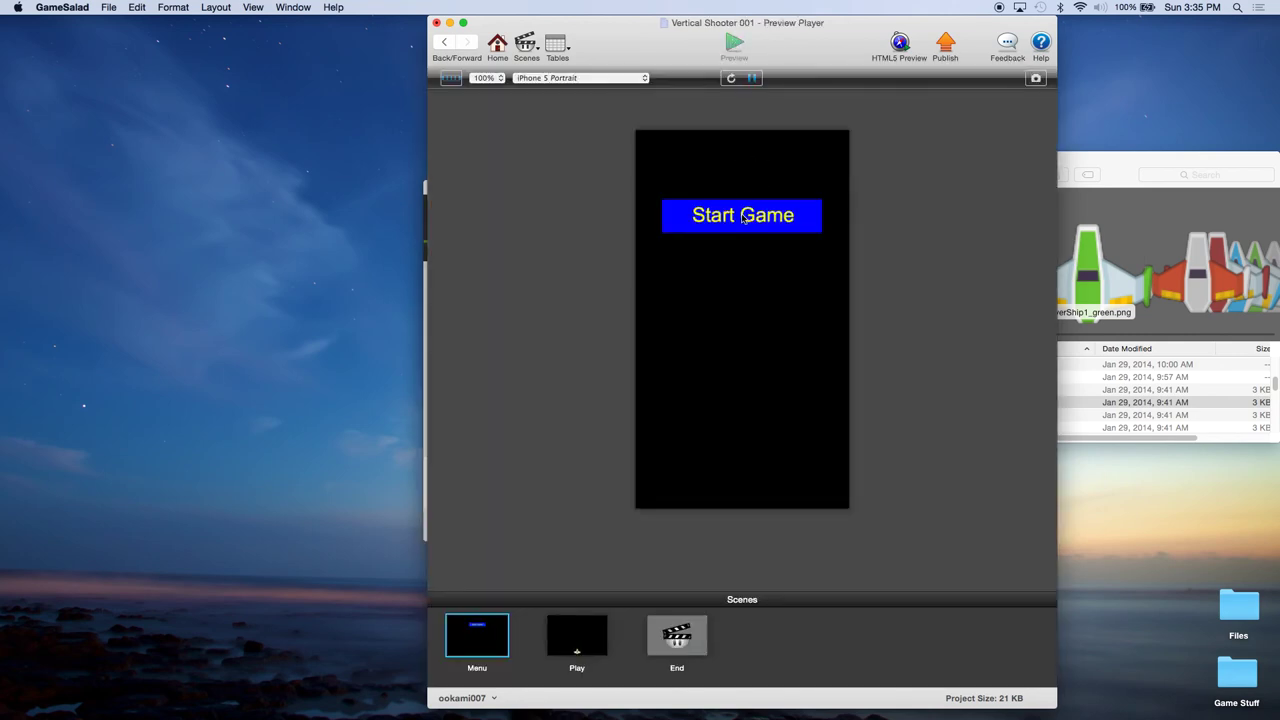
# Step: Start the game from the menu and steer the green ship left and right repeatedly
pyautogui.click(742, 219)
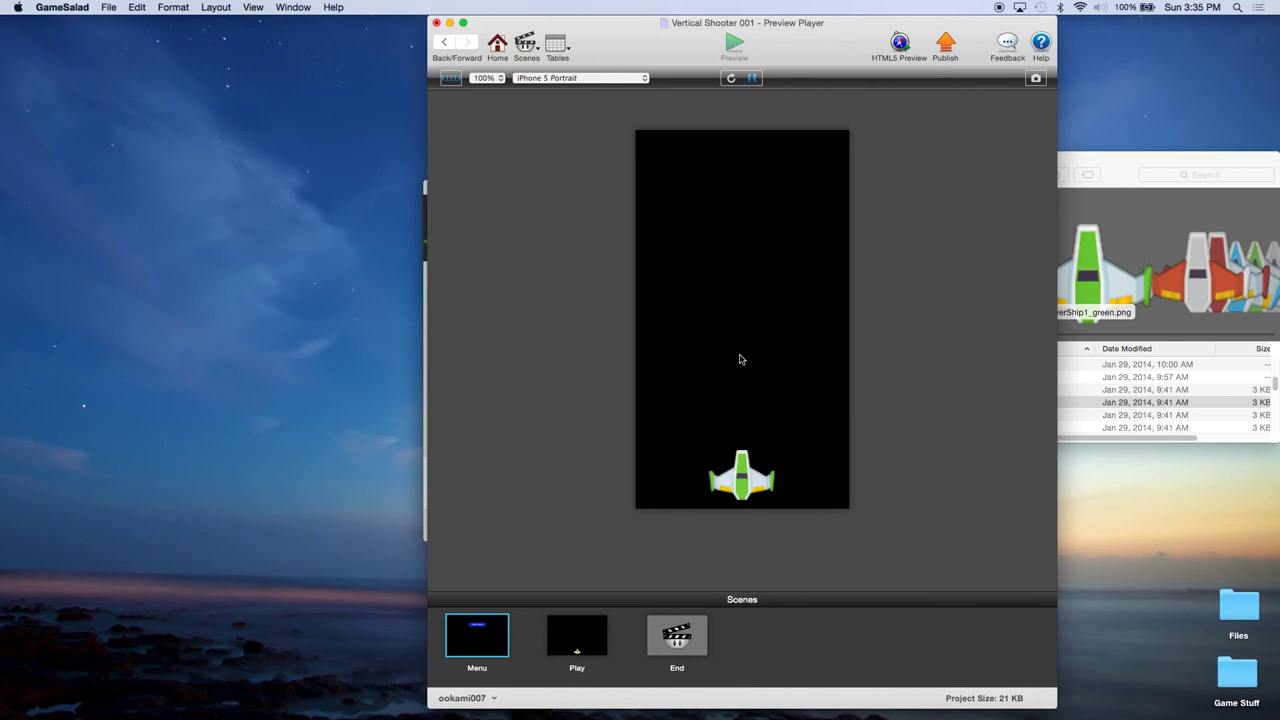
pyautogui.press('Left')
pyautogui.press('Right')
pyautogui.press('Left')
pyautogui.press('Right')
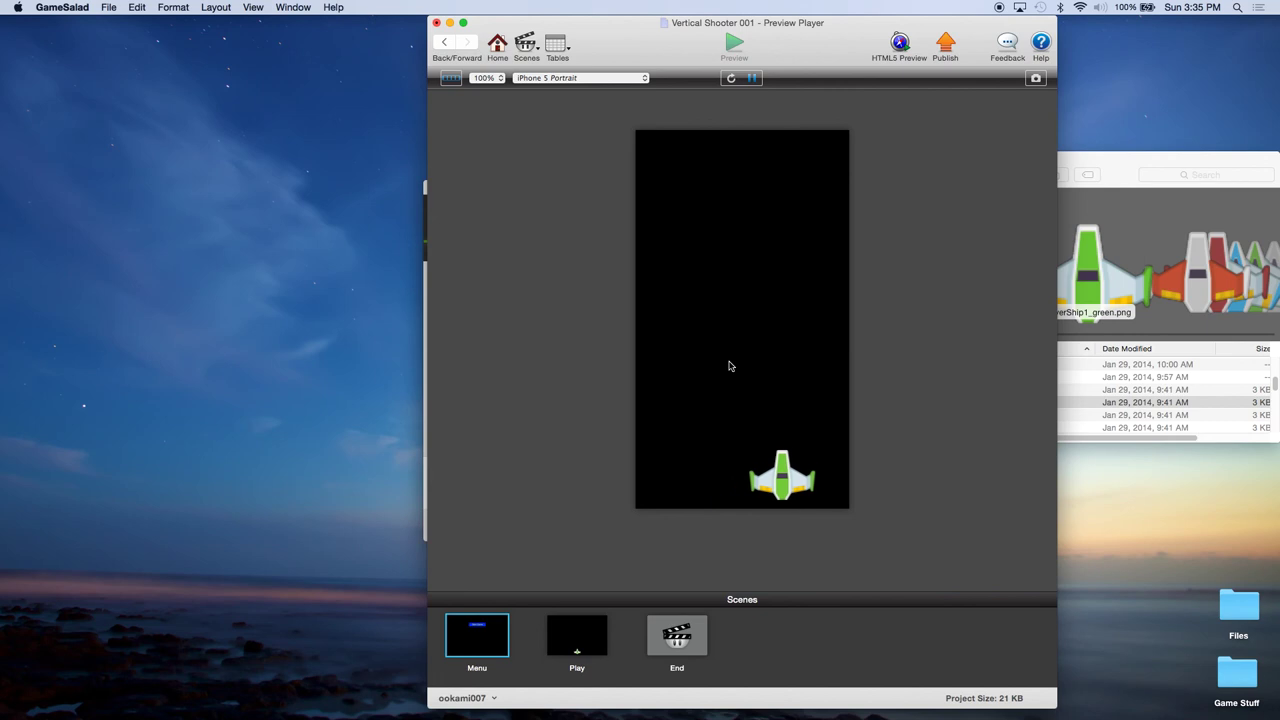
pyautogui.press('Left')
pyautogui.press('Left')
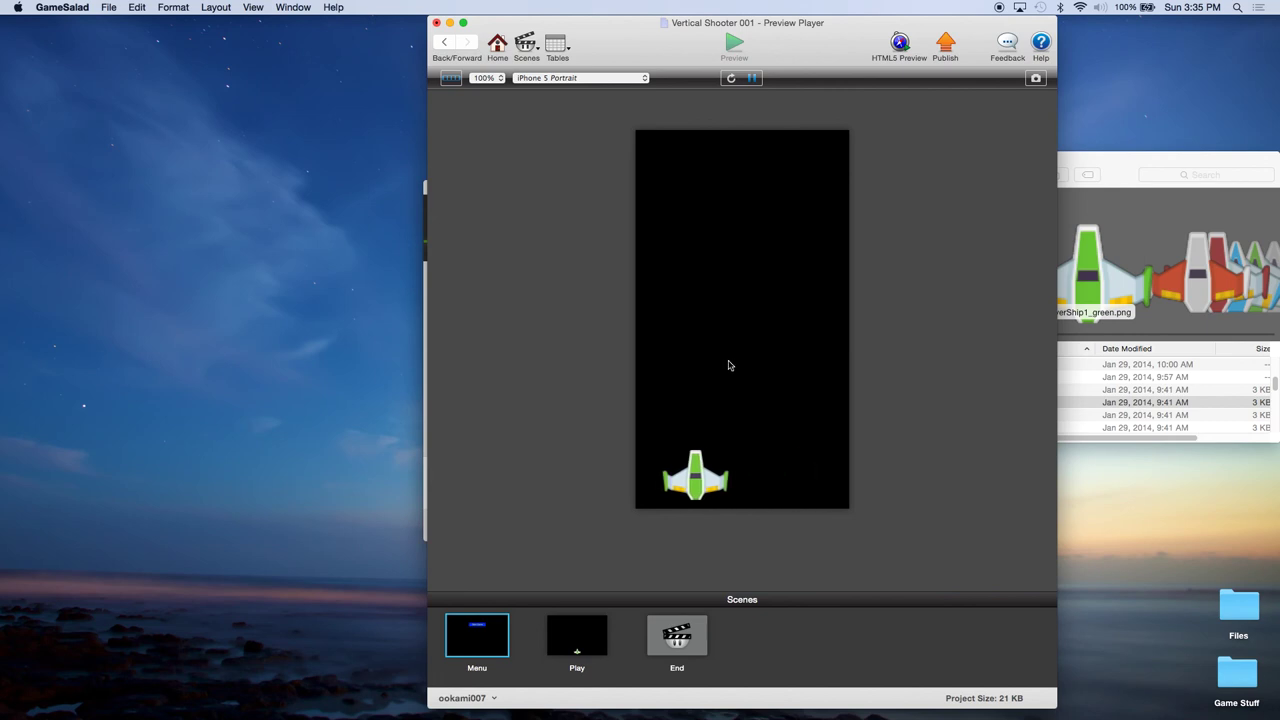
pyautogui.press('Right')
pyautogui.press('Left')
pyautogui.press('Left')
pyautogui.press('Right')
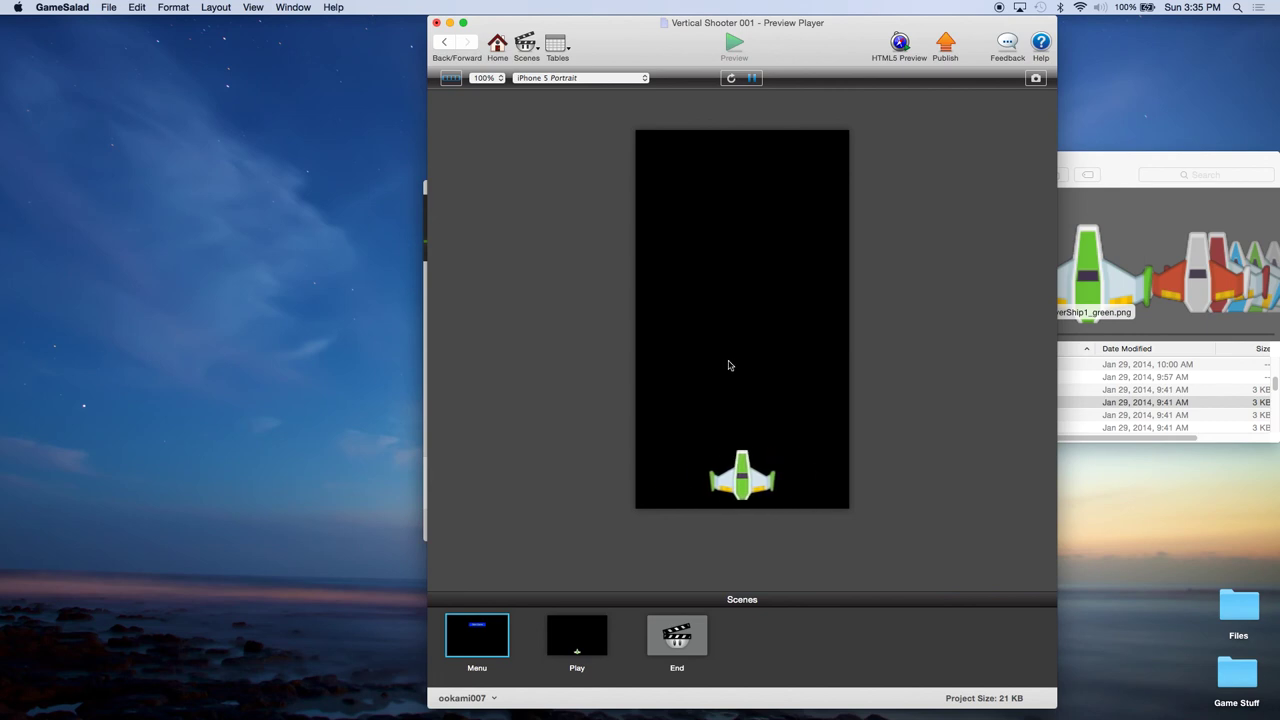
pyautogui.press('Left')
pyautogui.press('Left')
pyautogui.press('Right')
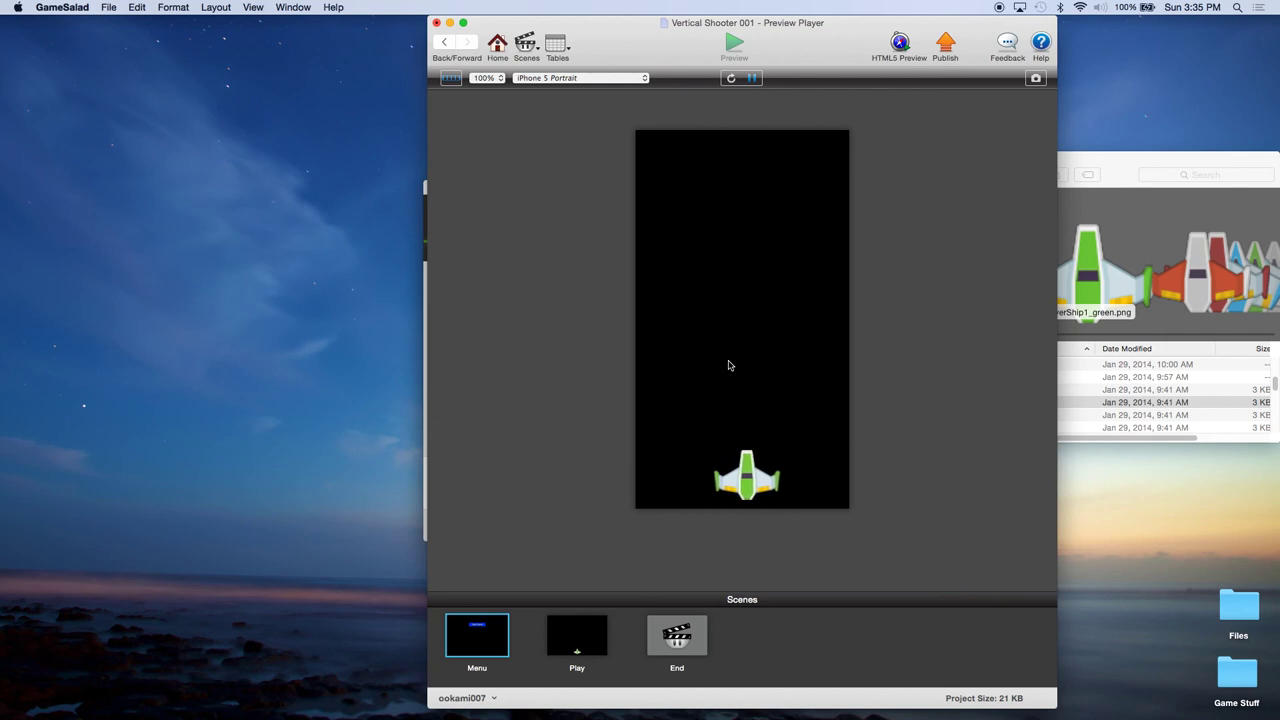
pyautogui.press('Left')
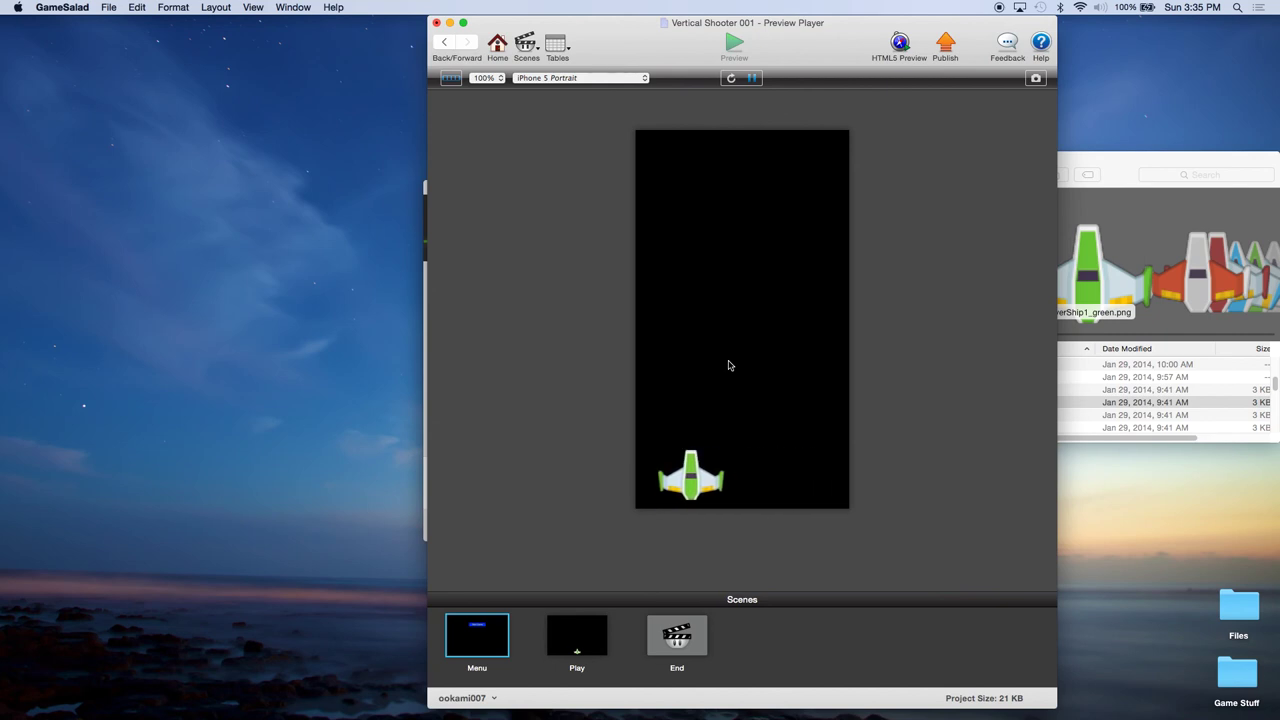
pyautogui.press('Right')
pyautogui.press('Left')
pyautogui.press('Right')
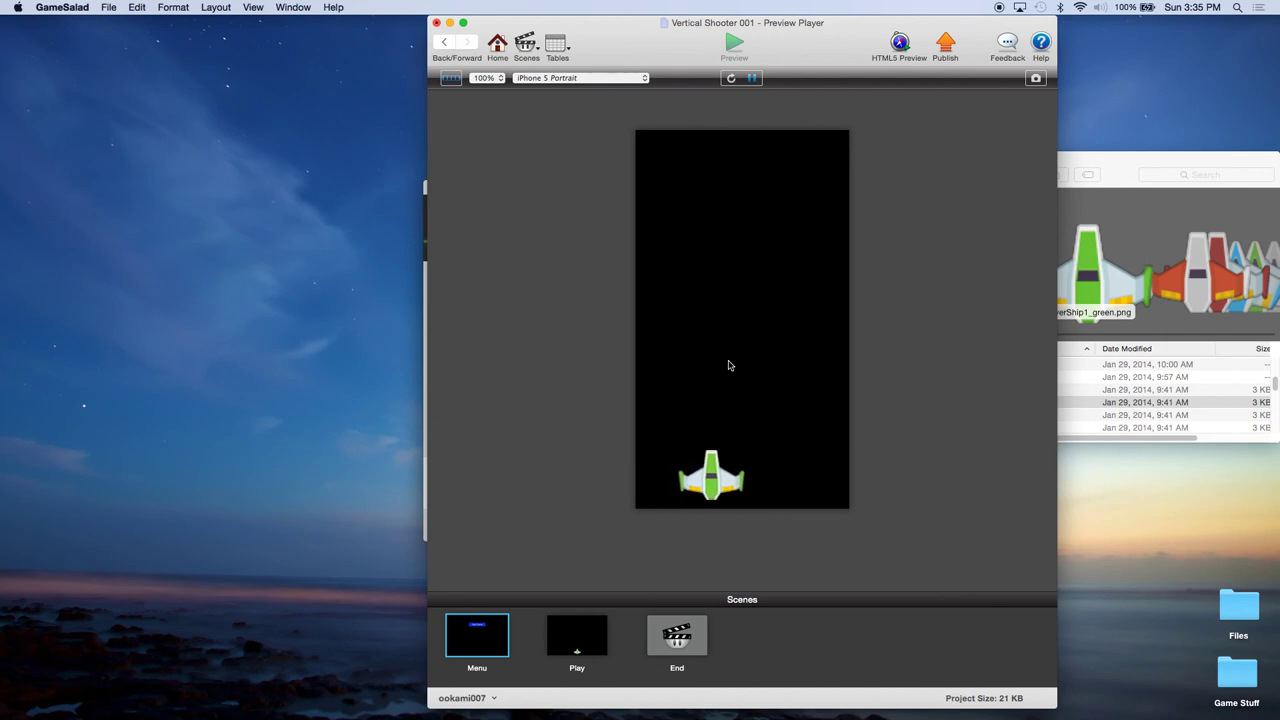
pyautogui.press('Left')
pyautogui.press('Left')
pyautogui.press('Right')
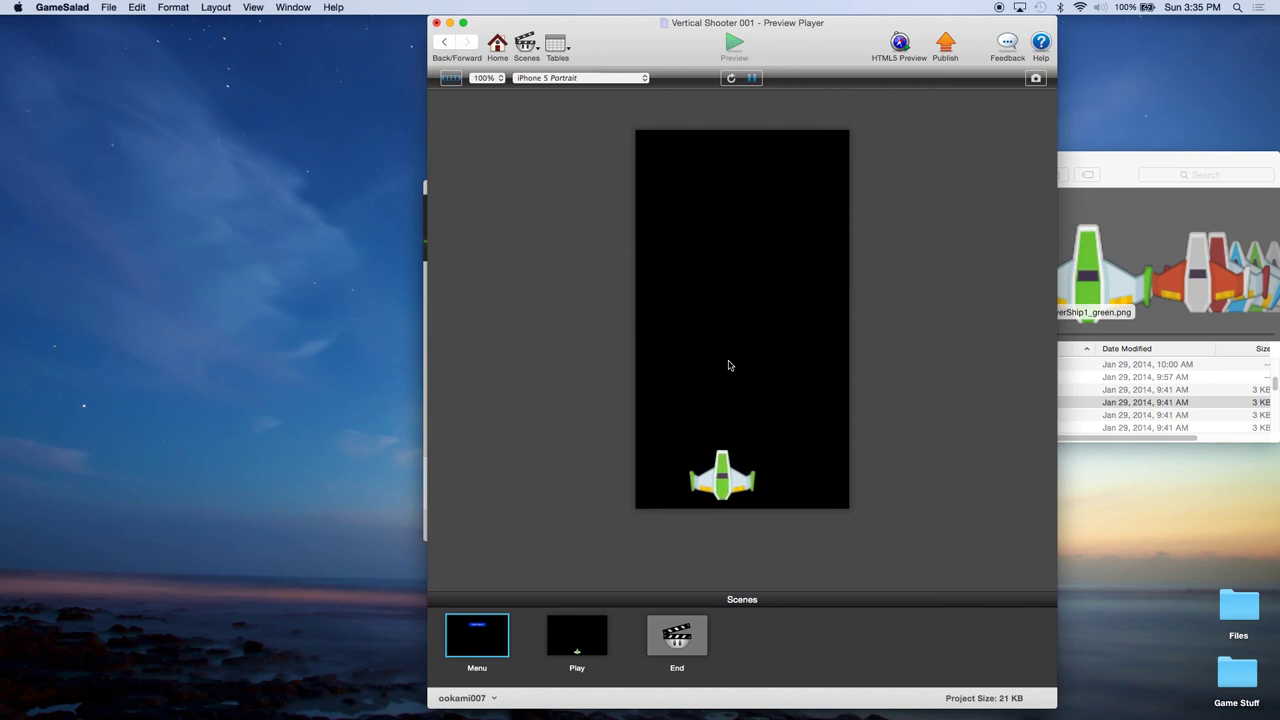
pyautogui.press('Left')
pyautogui.press('Right')
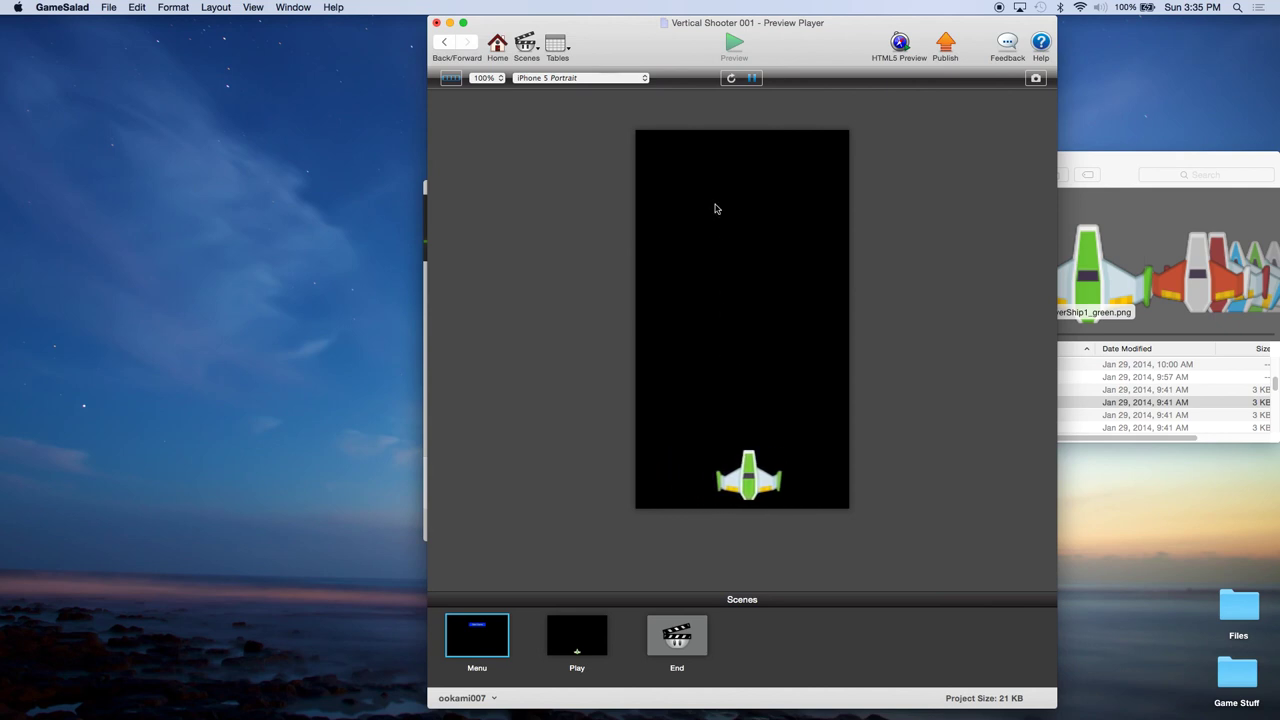